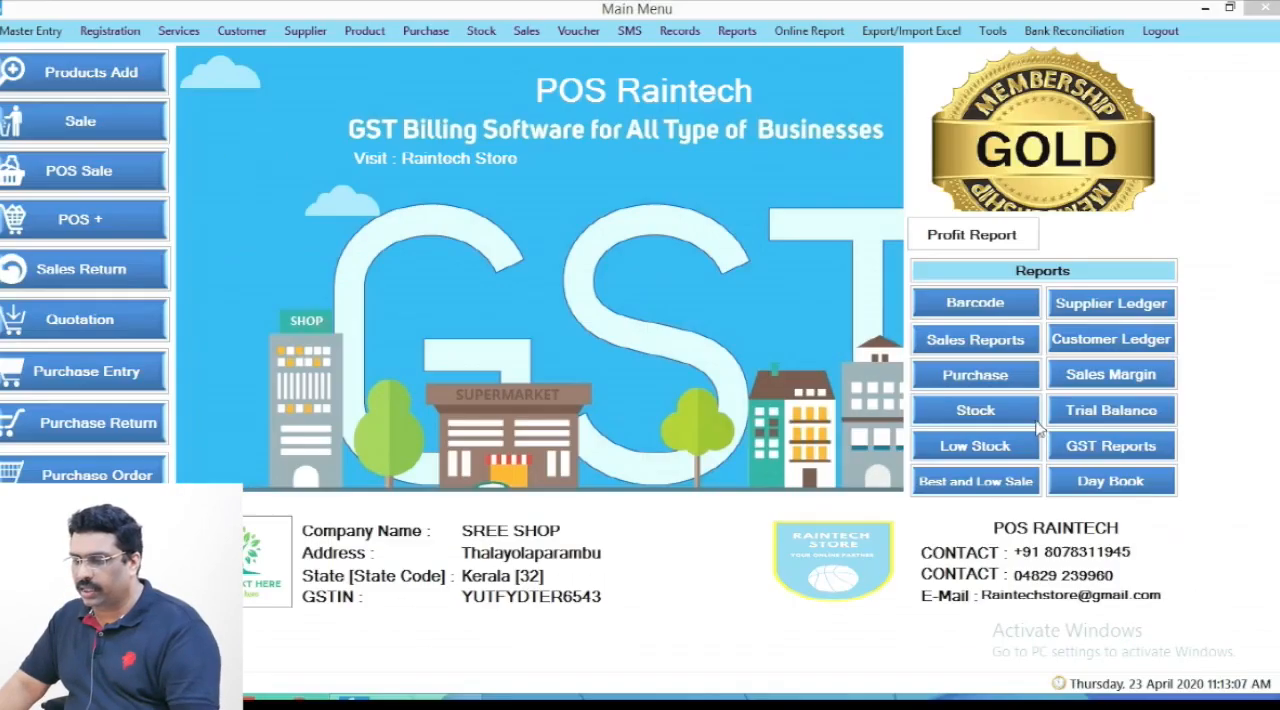
# - View the Stock In Report from the stock reports, then close the report and its selection dialog
pyautogui.click(1024, 417)
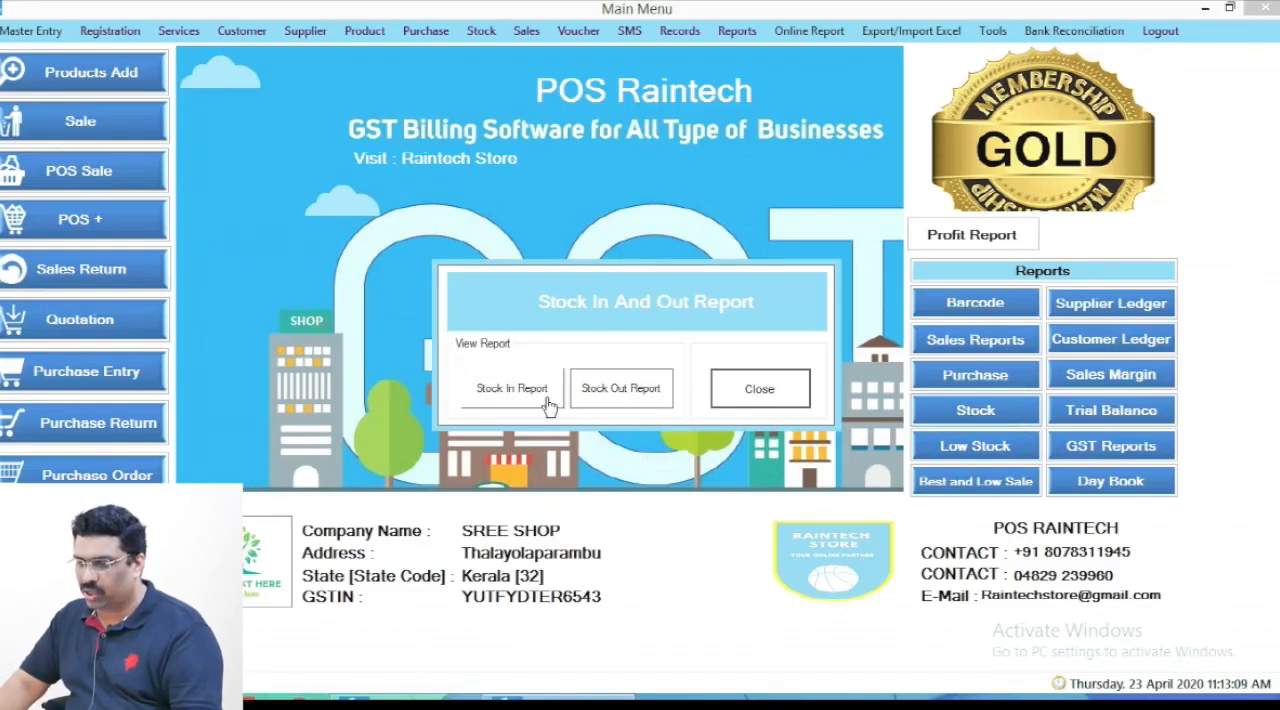
pyautogui.click(535, 392)
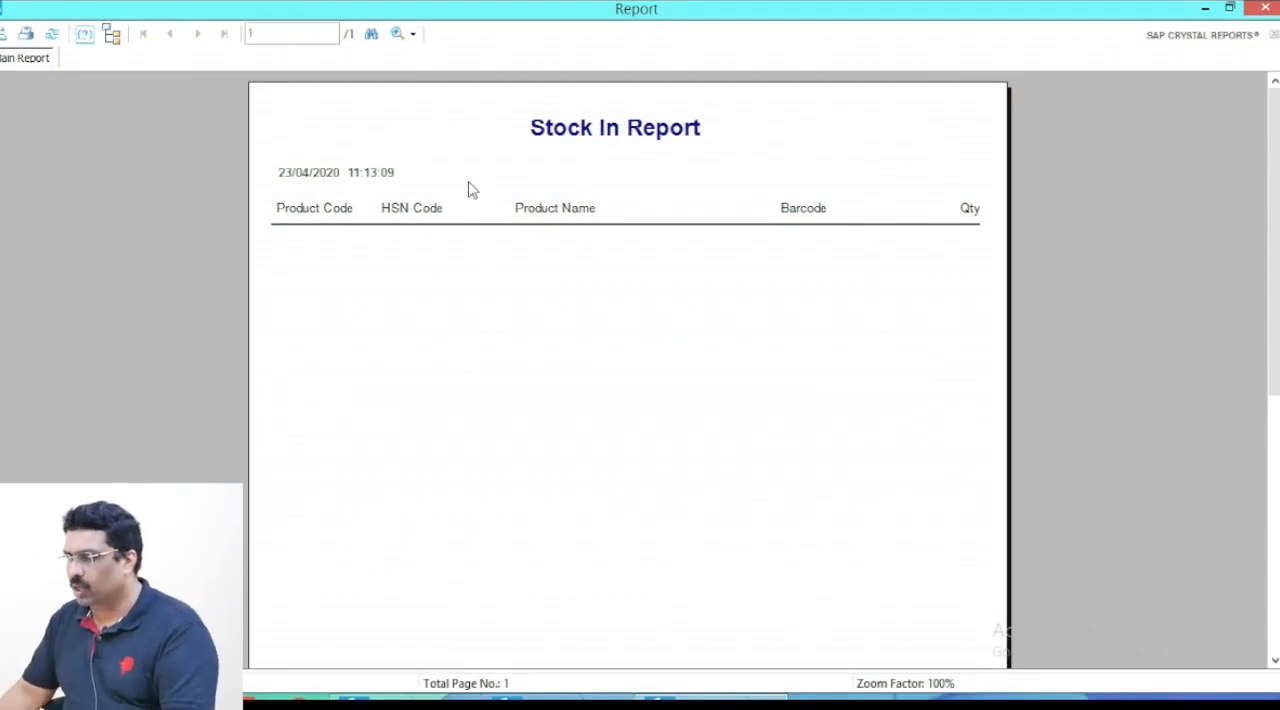
pyautogui.click(1264, 8)
pyautogui.click(776, 390)
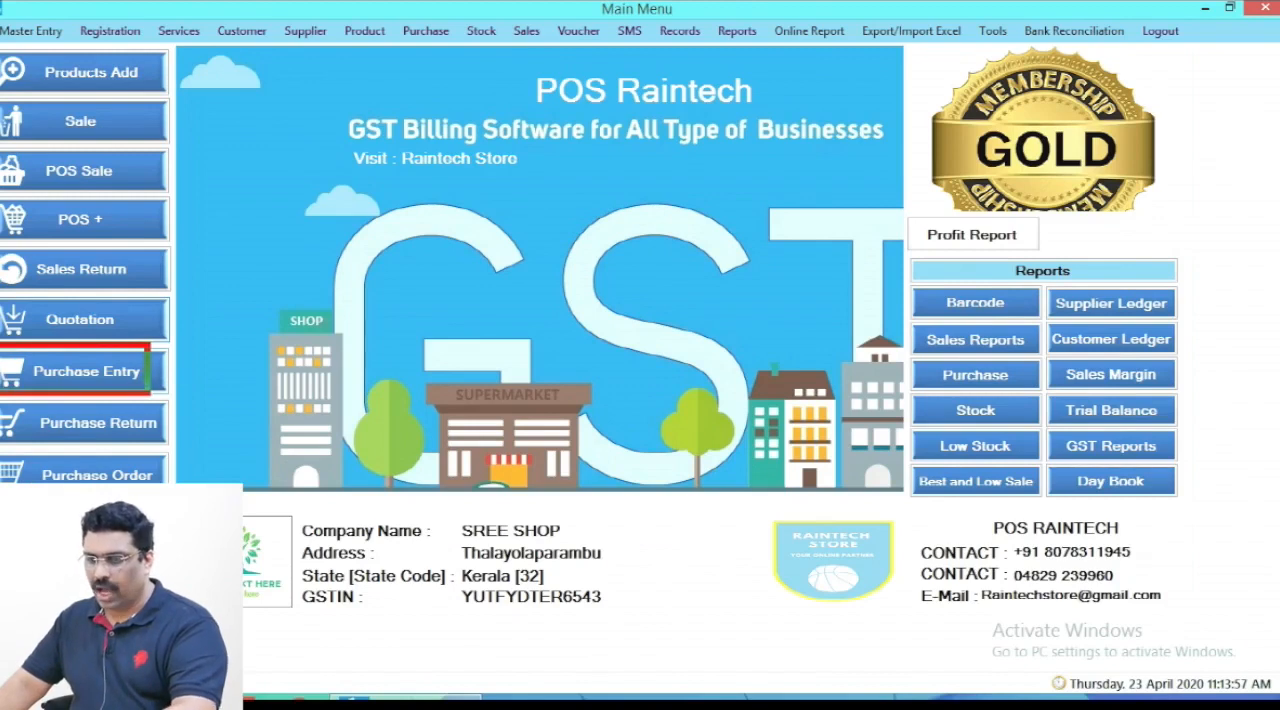
# - Start a purchase entry for supplier GOEL AGENCIES, keeping the purchase type as Credit
pyautogui.click(98, 377)
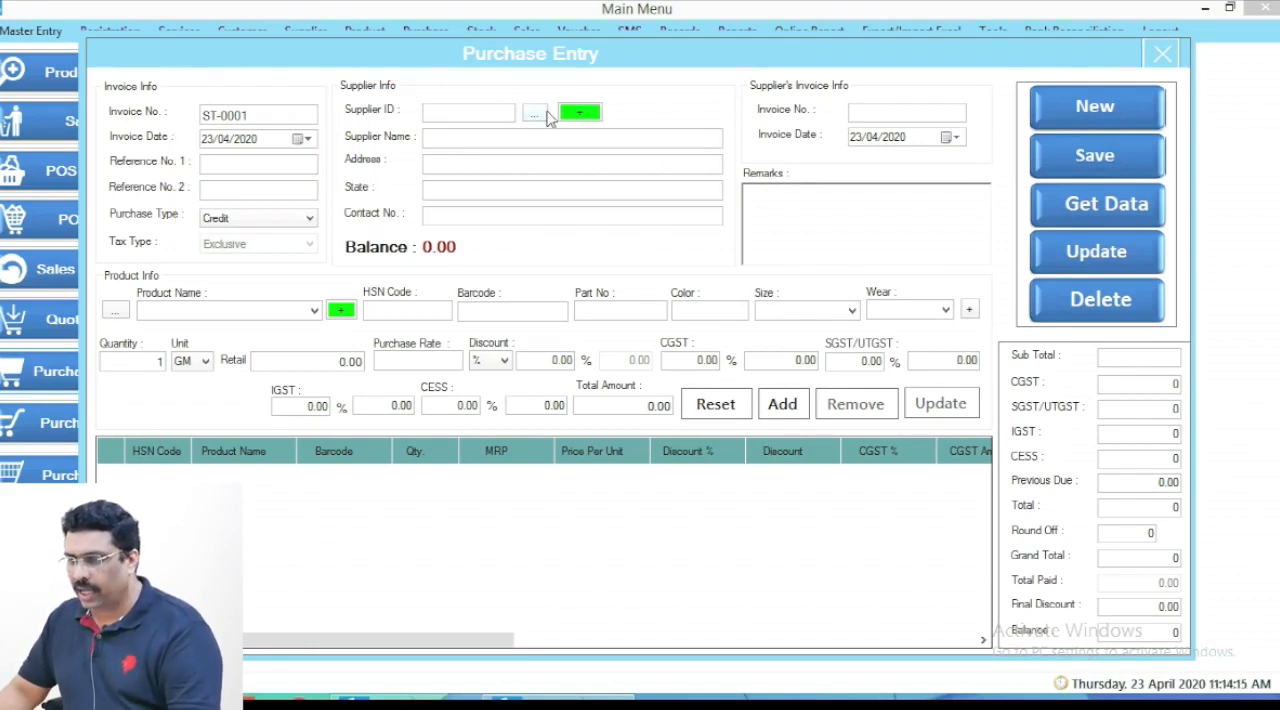
pyautogui.click(541, 116)
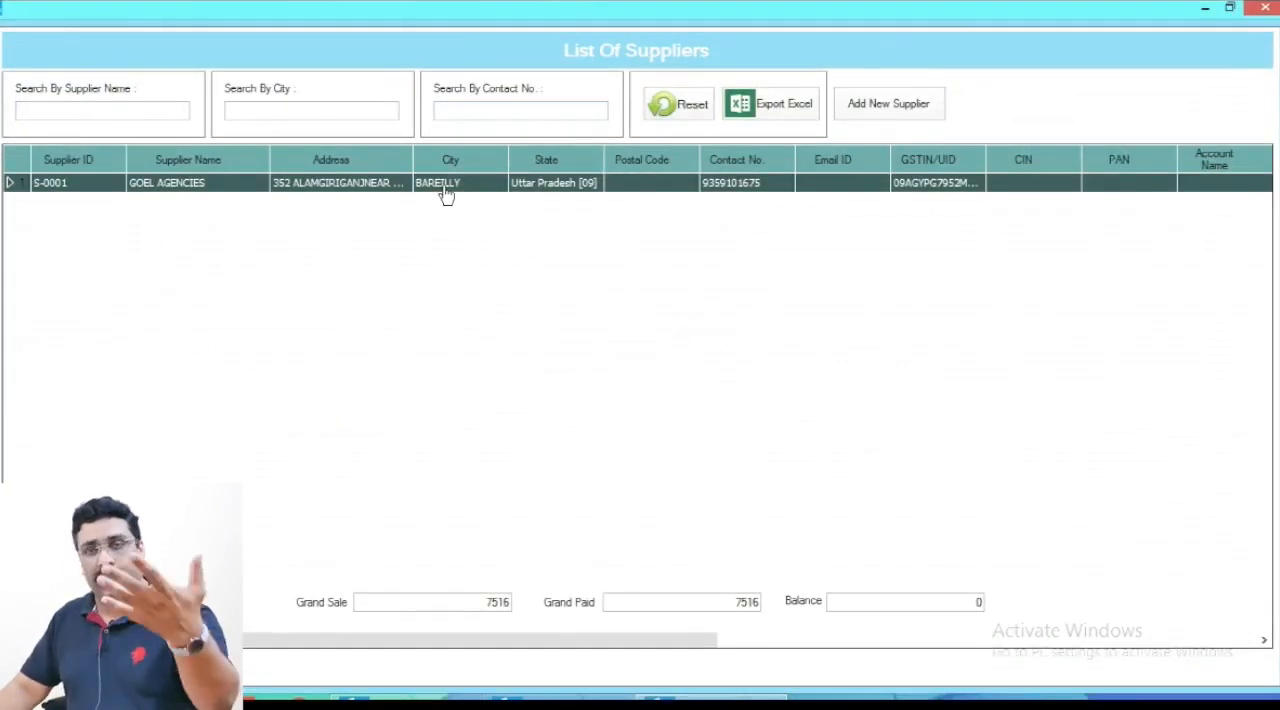
pyautogui.doubleClick(443, 187)
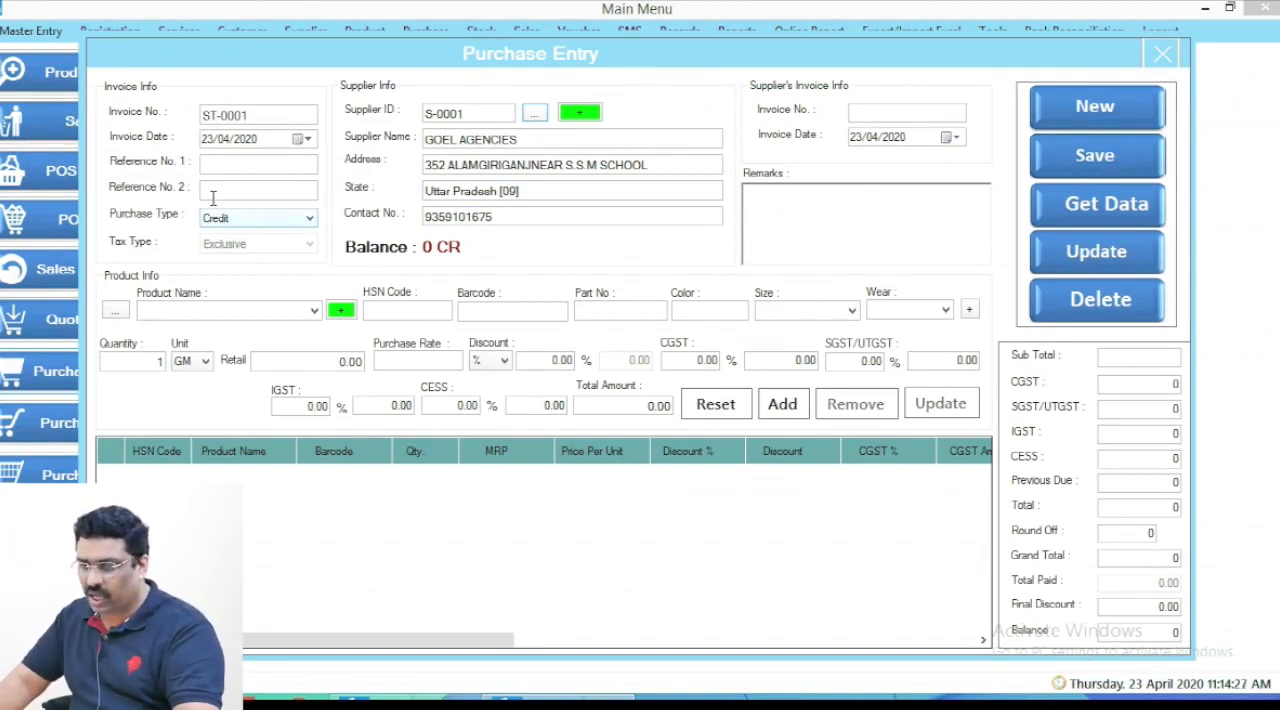
pyautogui.click(252, 222)
pyautogui.click(251, 219)
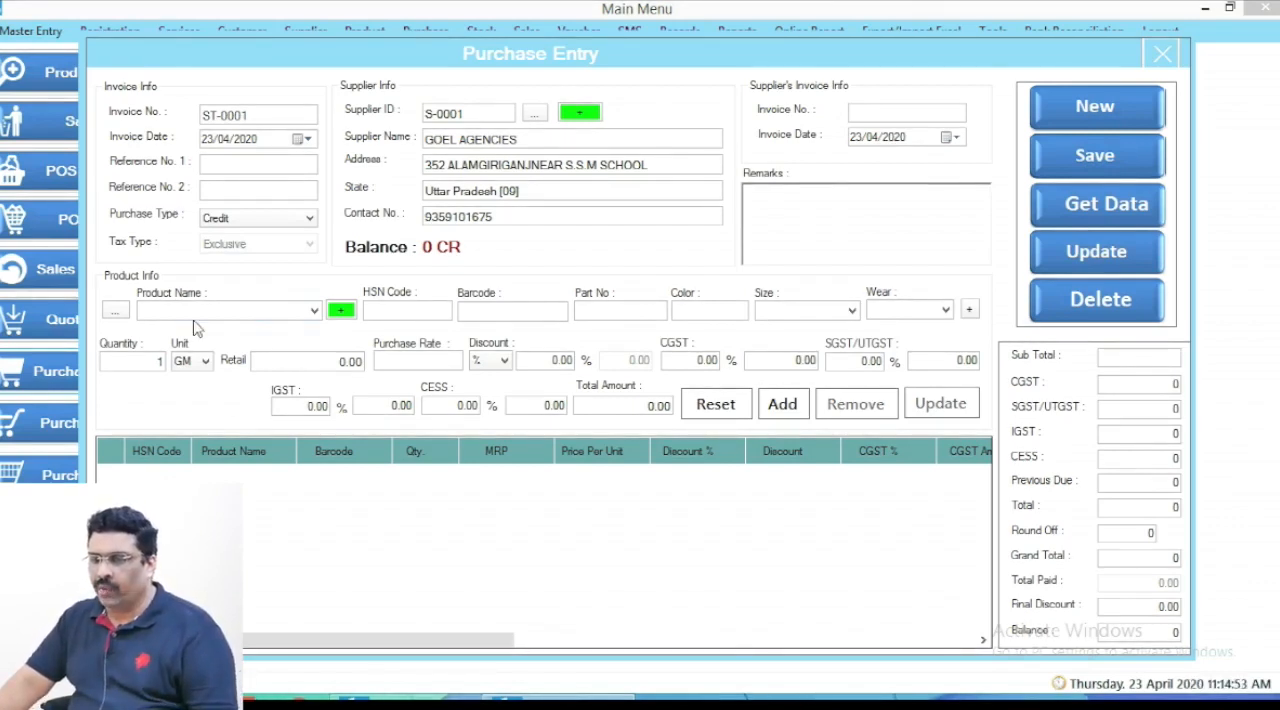
pyautogui.click(245, 113)
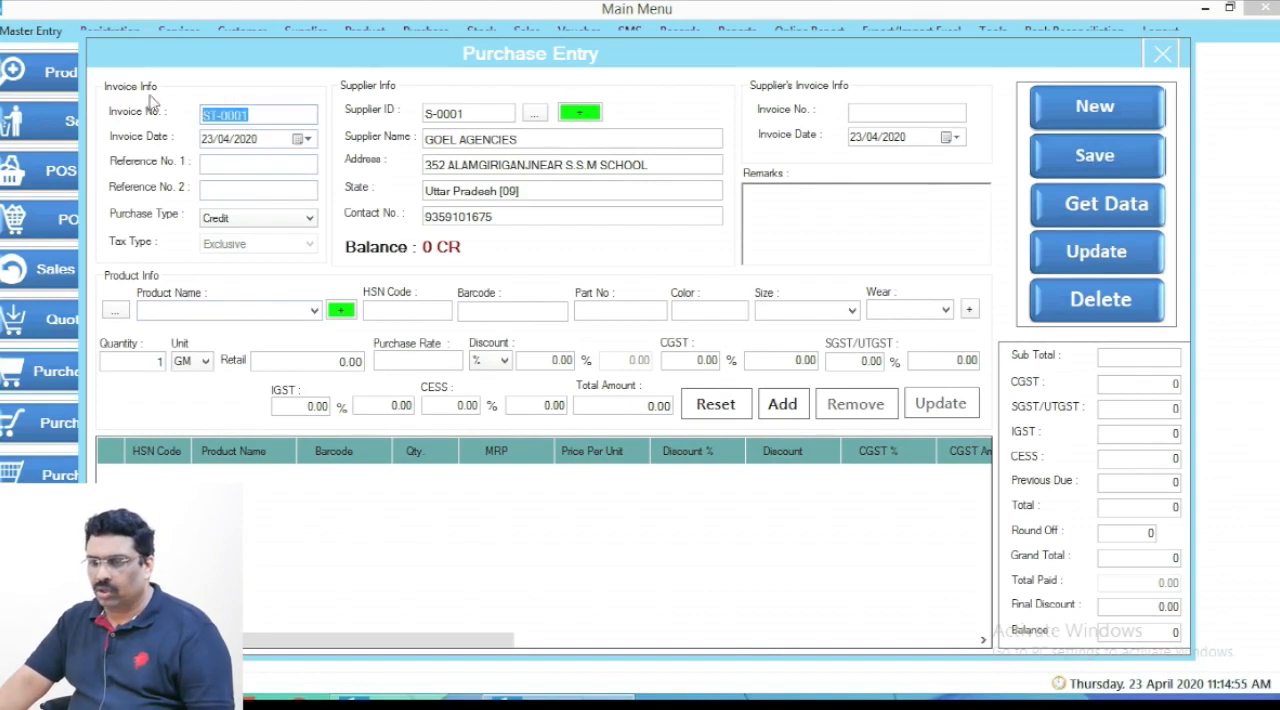
# - Enter "100 gram pet cream jar" as the product name and load its product details
pyautogui.click(195, 310)
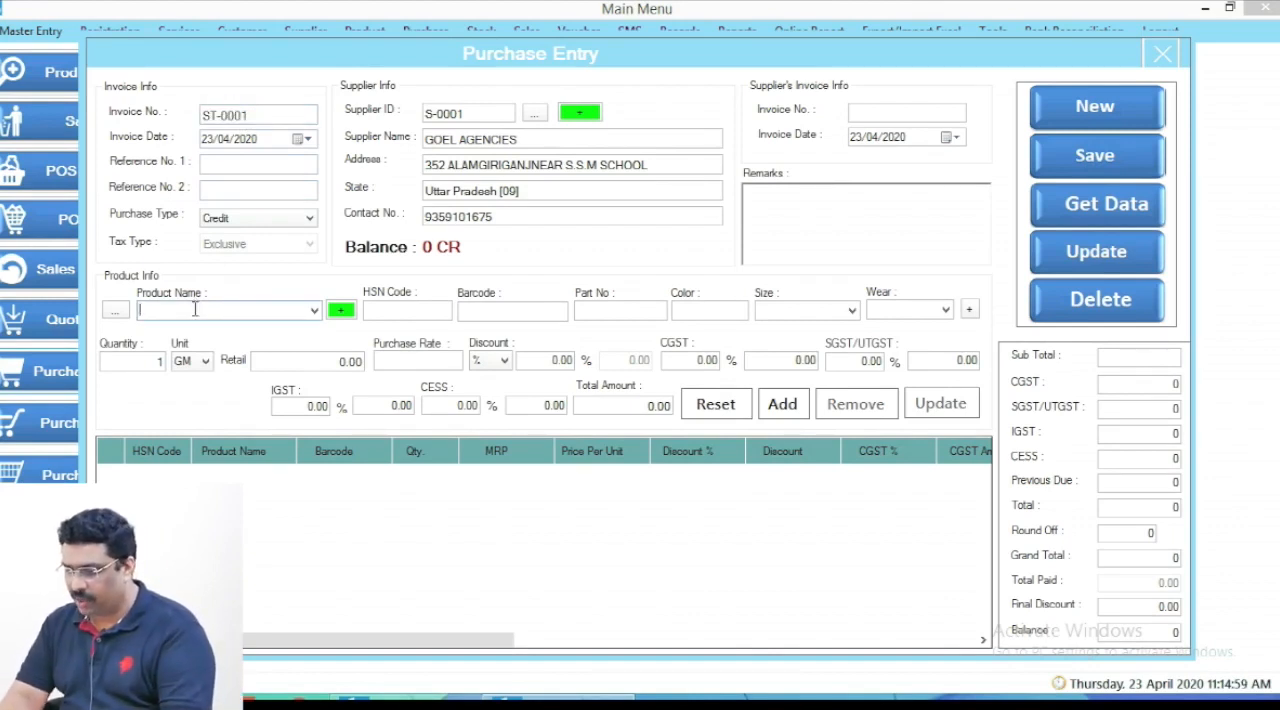
pyautogui.write('100 fra')
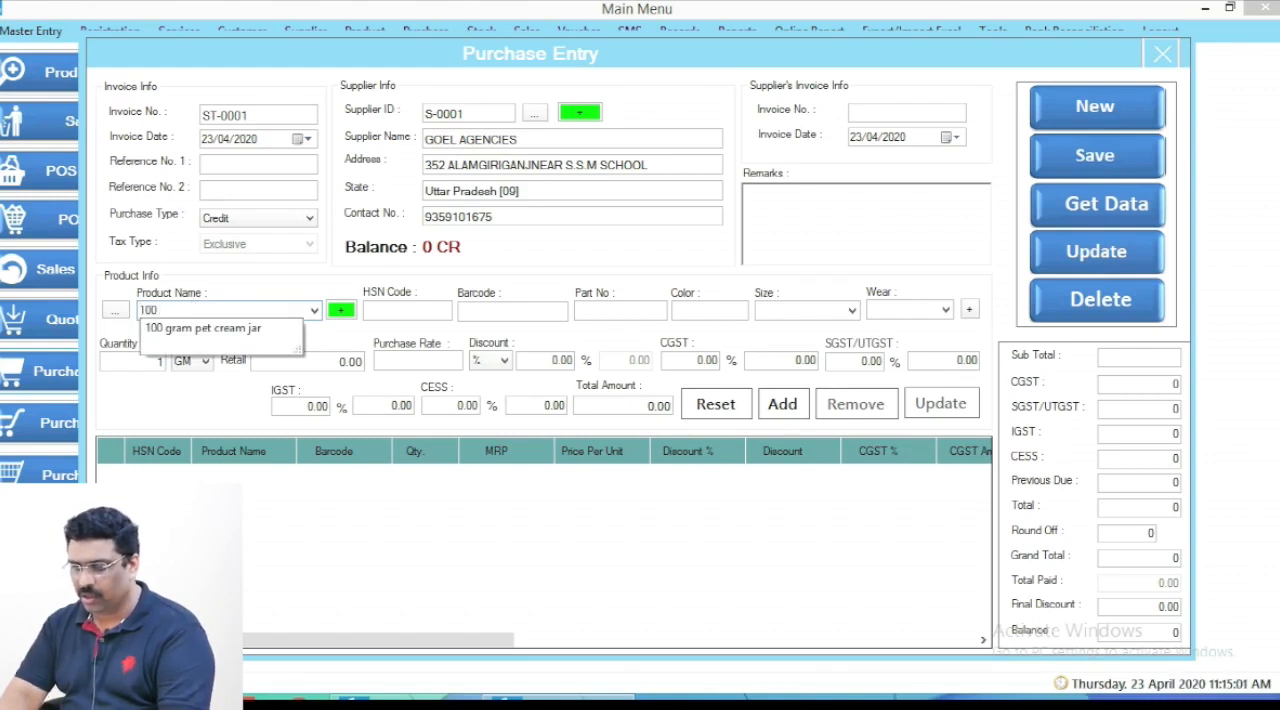
pyautogui.press('BackSpace')
pyautogui.press('BackSpace')
pyautogui.press('BackSpace')
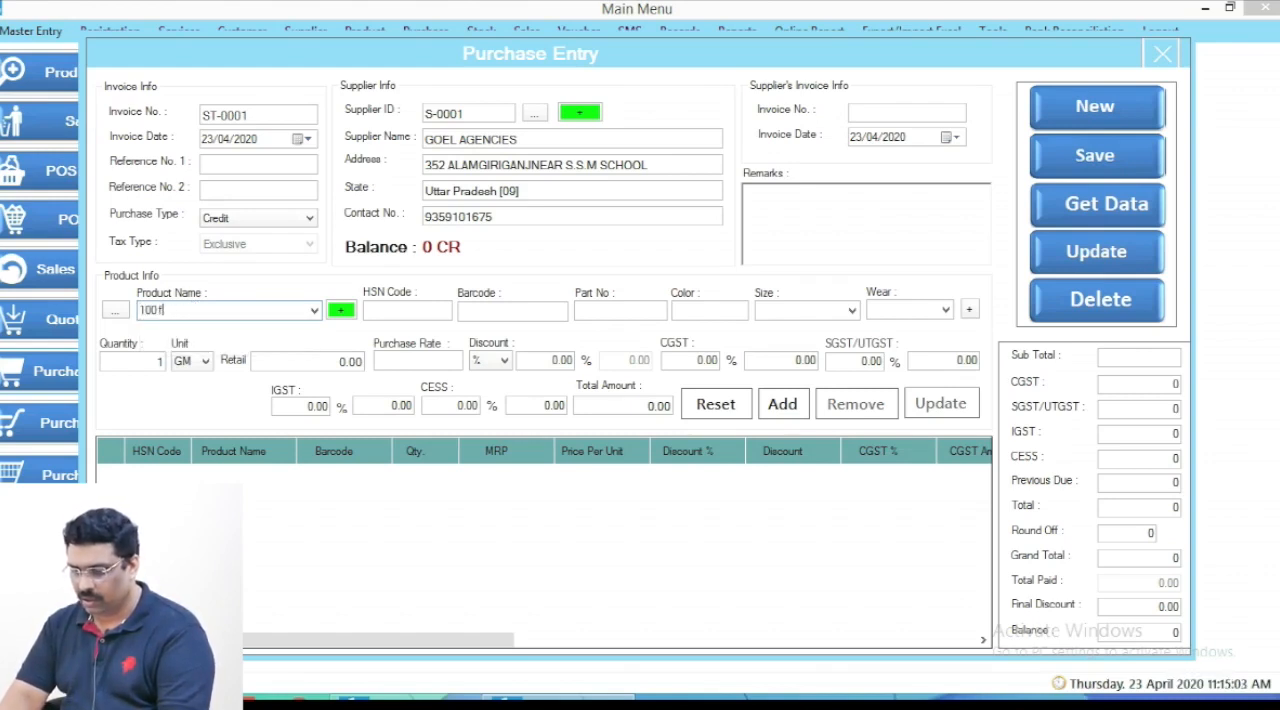
pyautogui.write('gram')
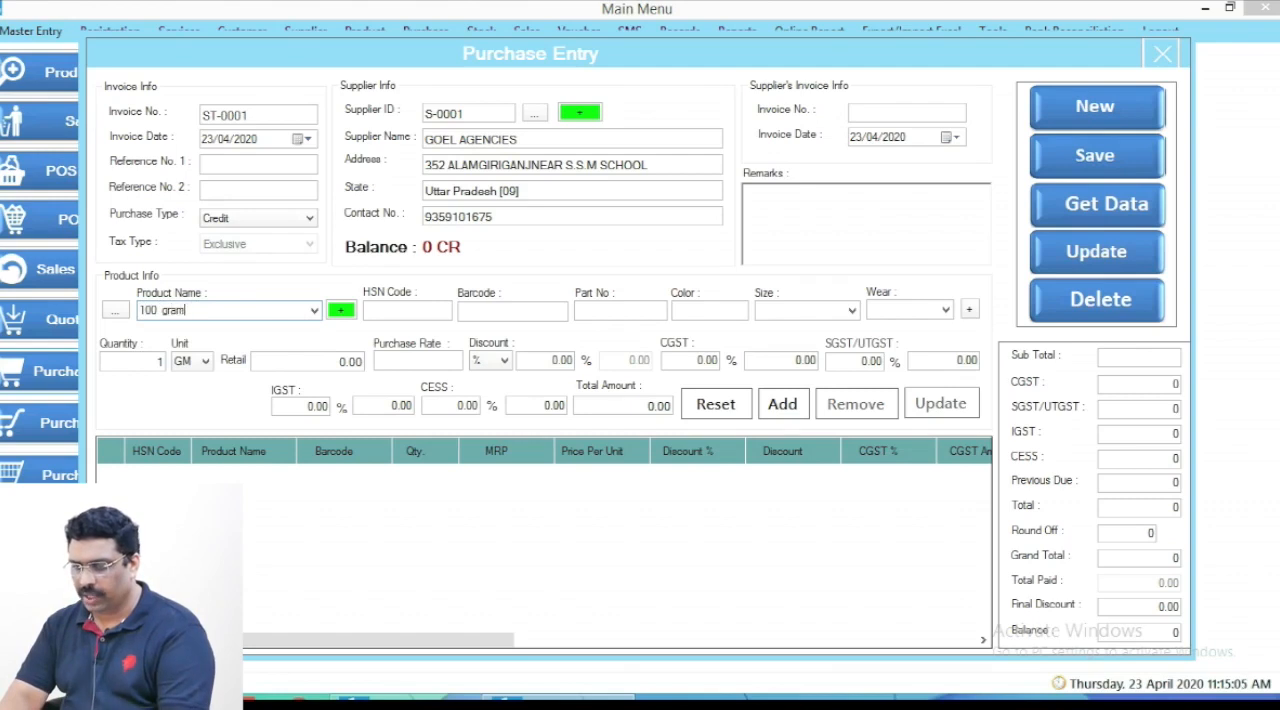
pyautogui.write(' pet cream jar')
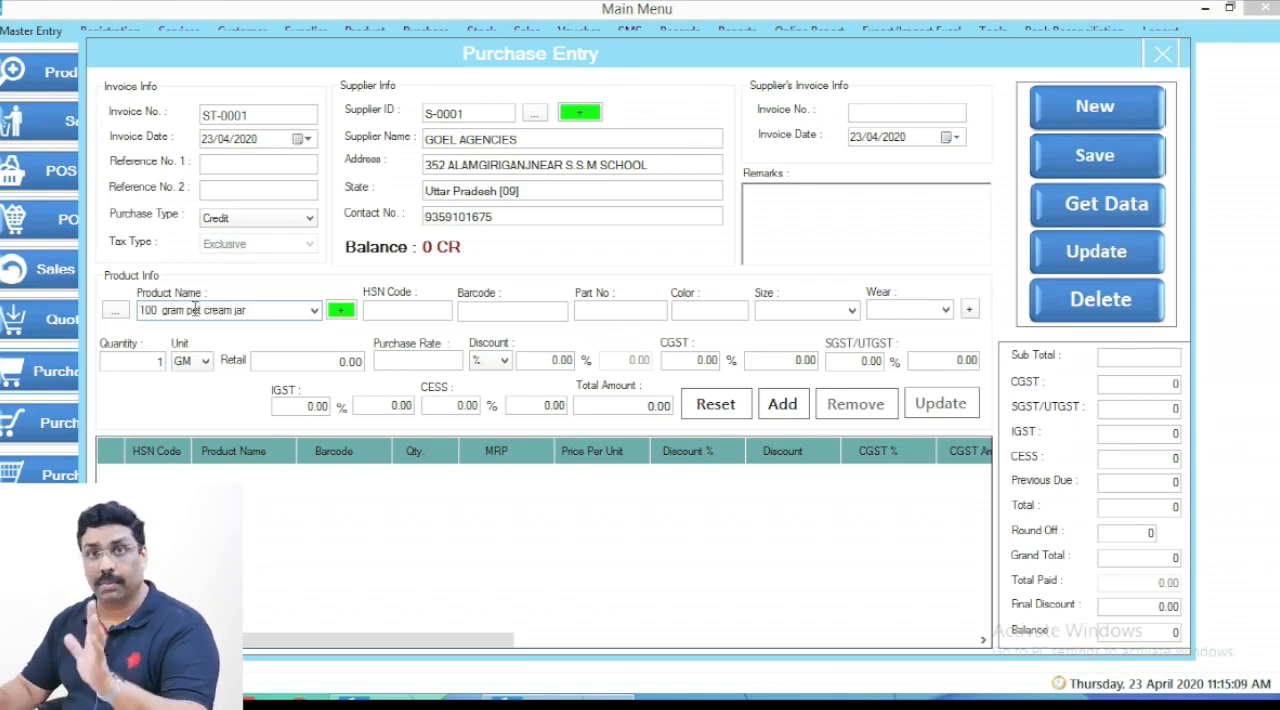
pyautogui.press('Return')
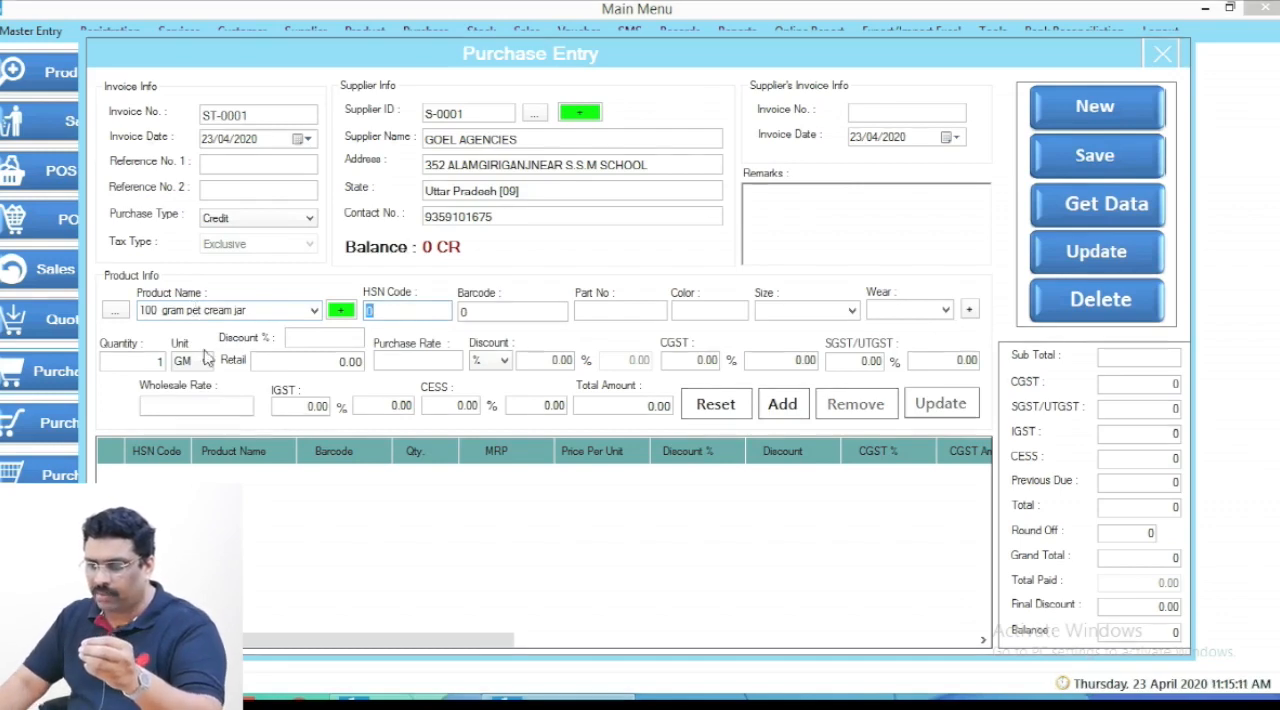
pyautogui.click(268, 310)
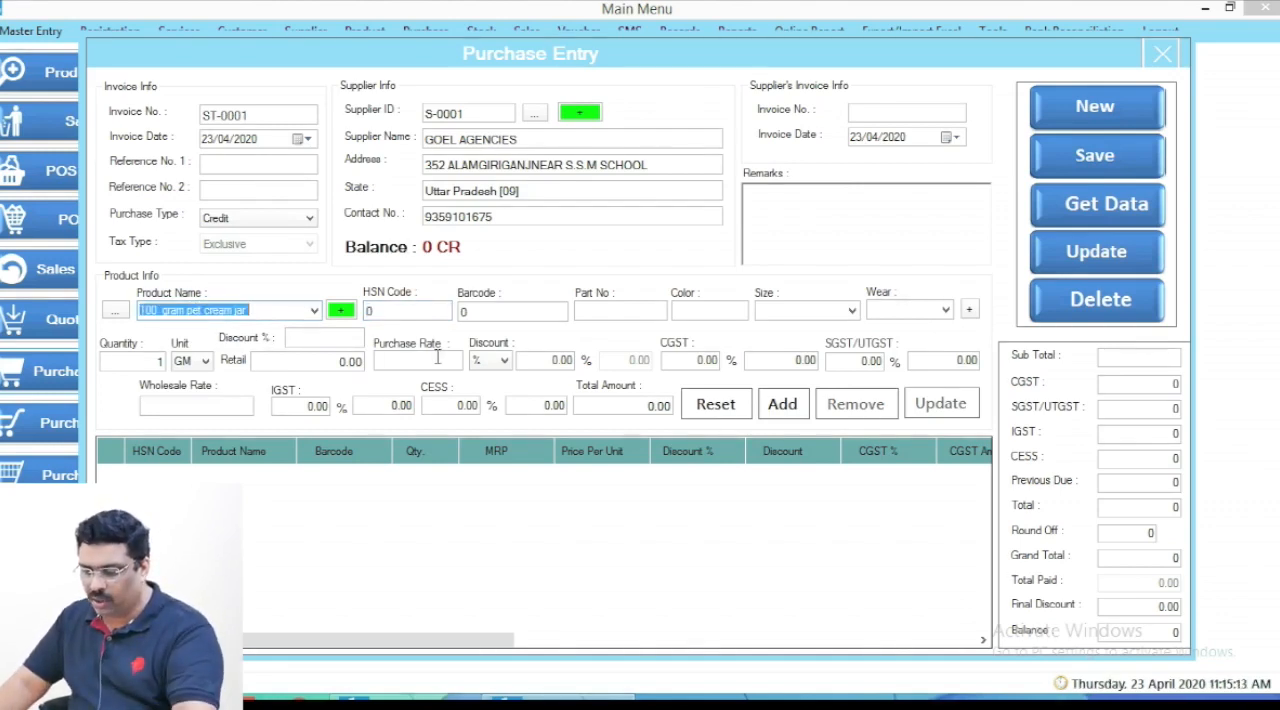
pyautogui.hotkey('ctrl', '2')
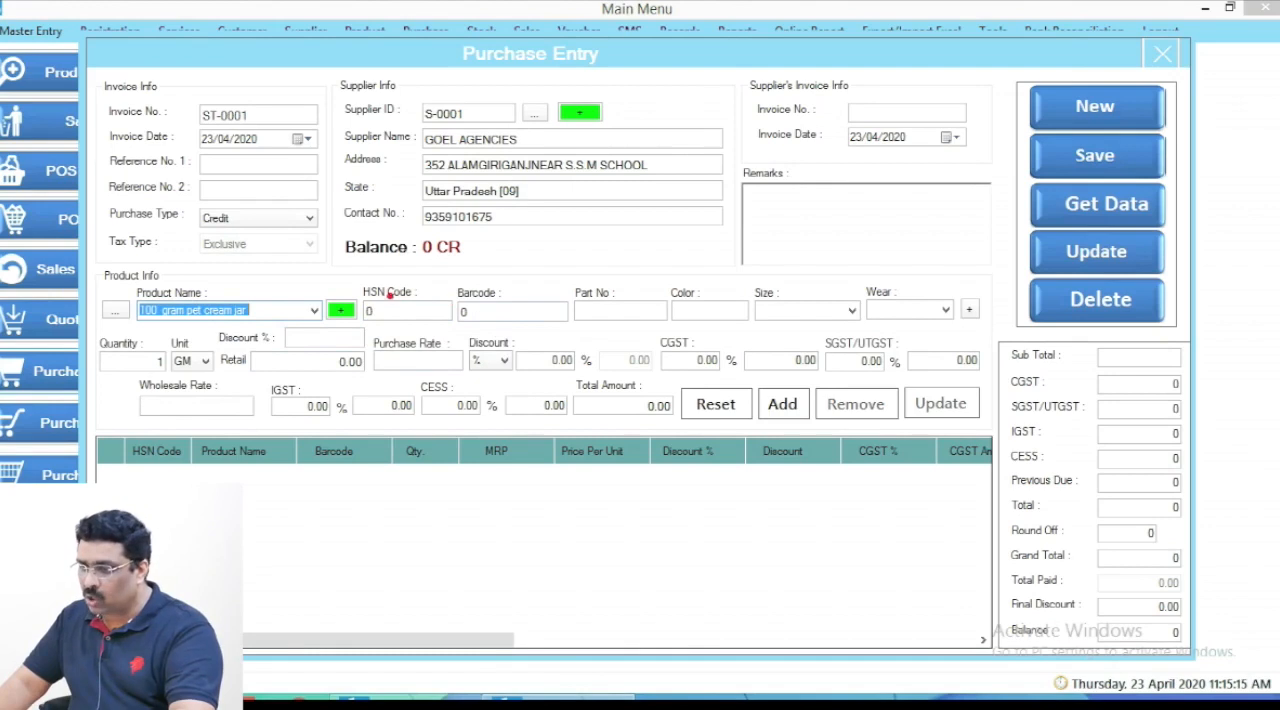
pyautogui.moveTo(363, 283); pyautogui.dragTo(481, 319)
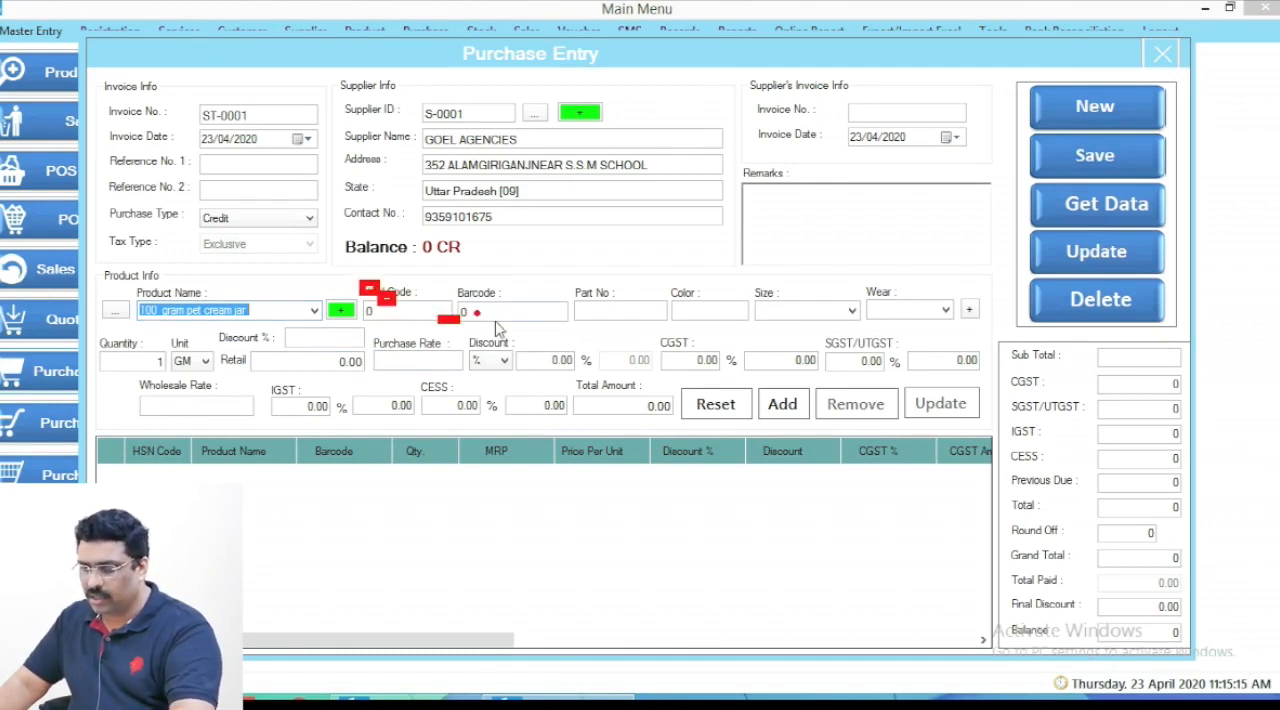
pyautogui.press('e')
pyautogui.moveTo(356, 274); pyautogui.dragTo(510, 330)
pyautogui.press('Escape')
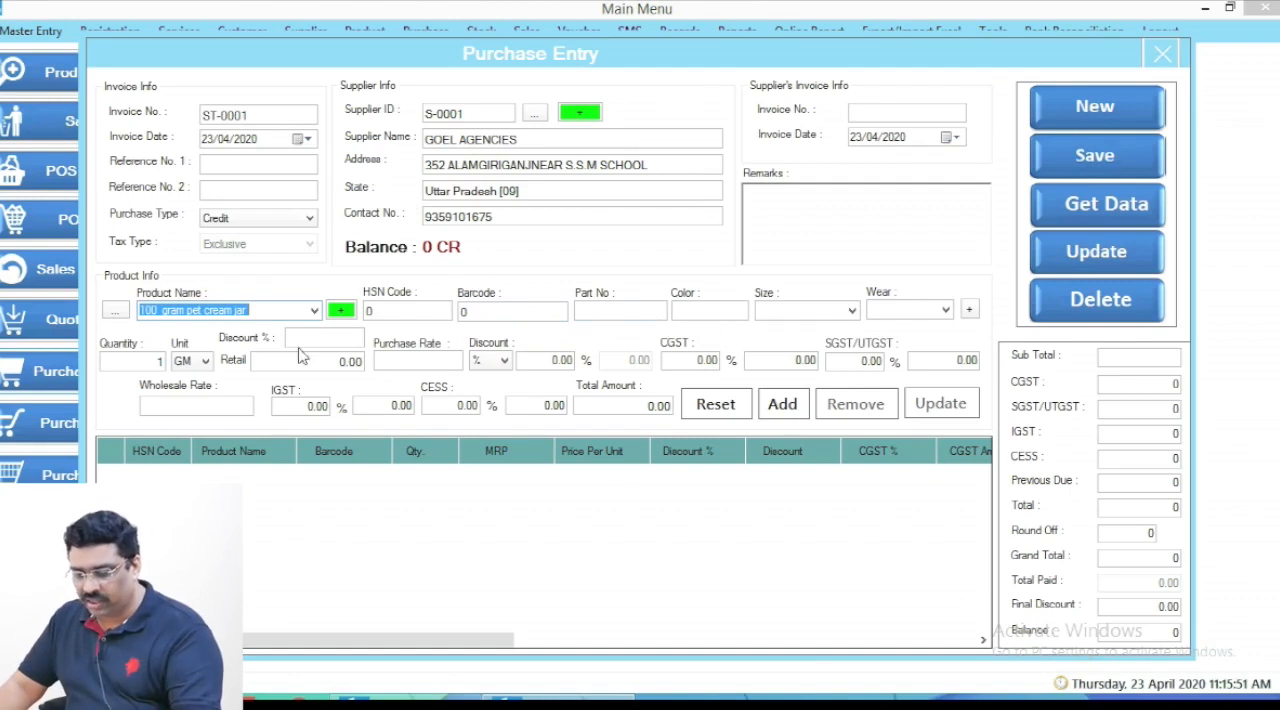
# - Set the product's quantity to 100, the retail price to 500 and the purchase rate to 250
pyautogui.click(121, 361)
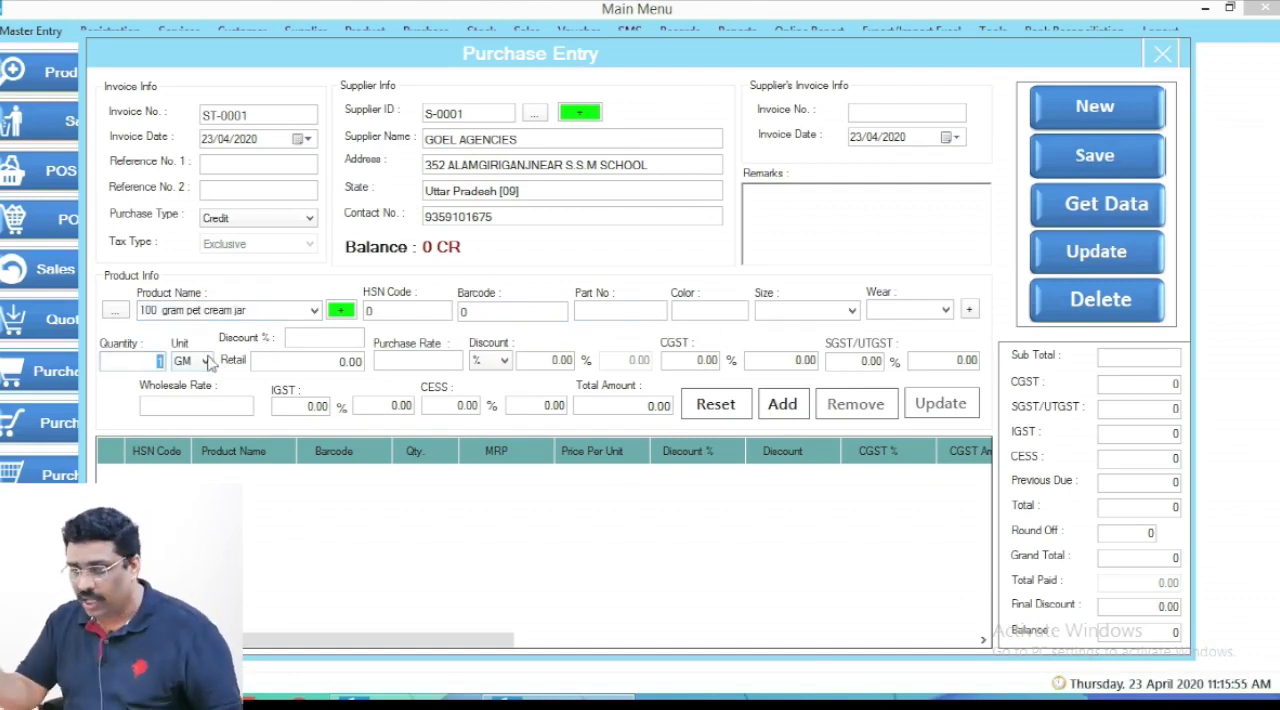
pyautogui.write('100')
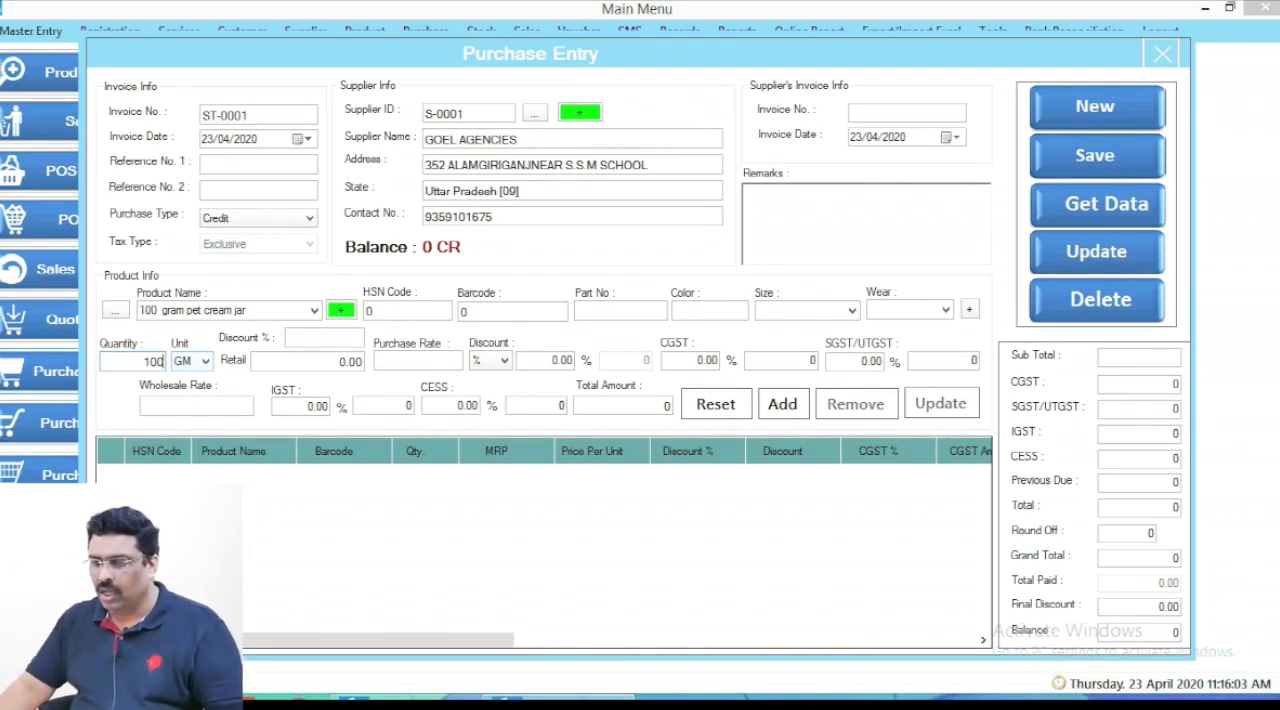
pyautogui.click(316, 361)
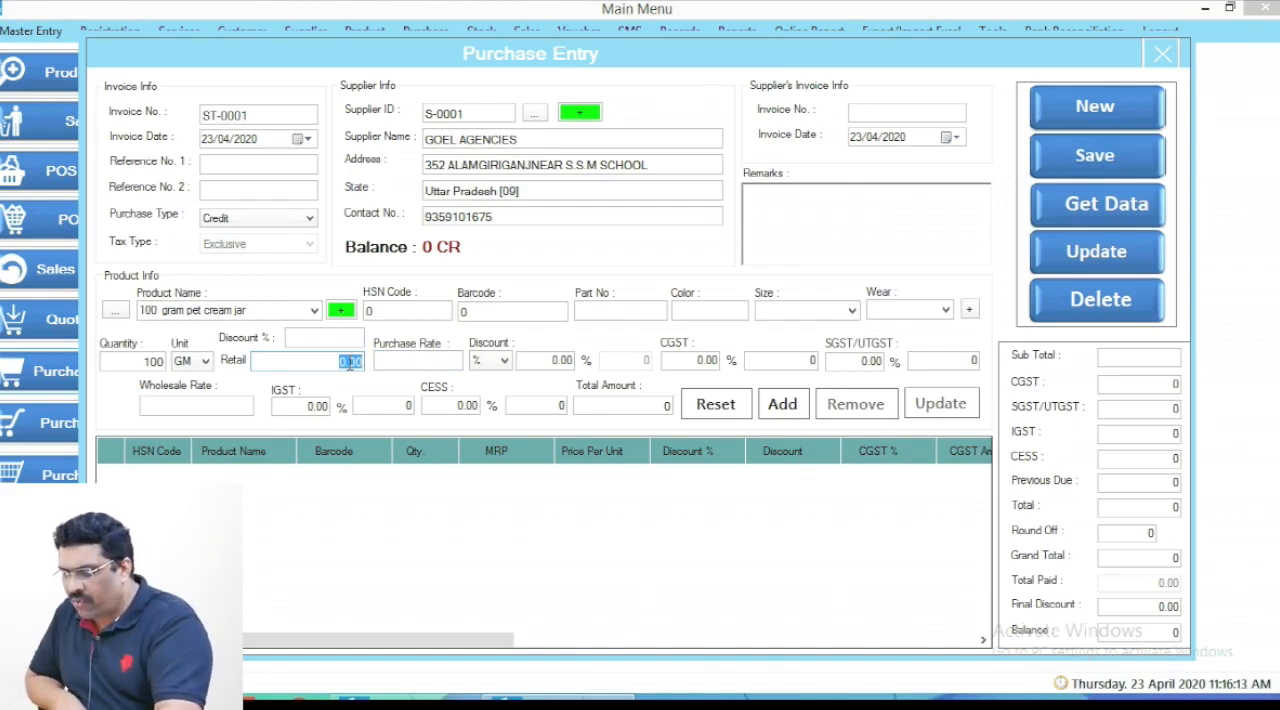
pyautogui.write('500')
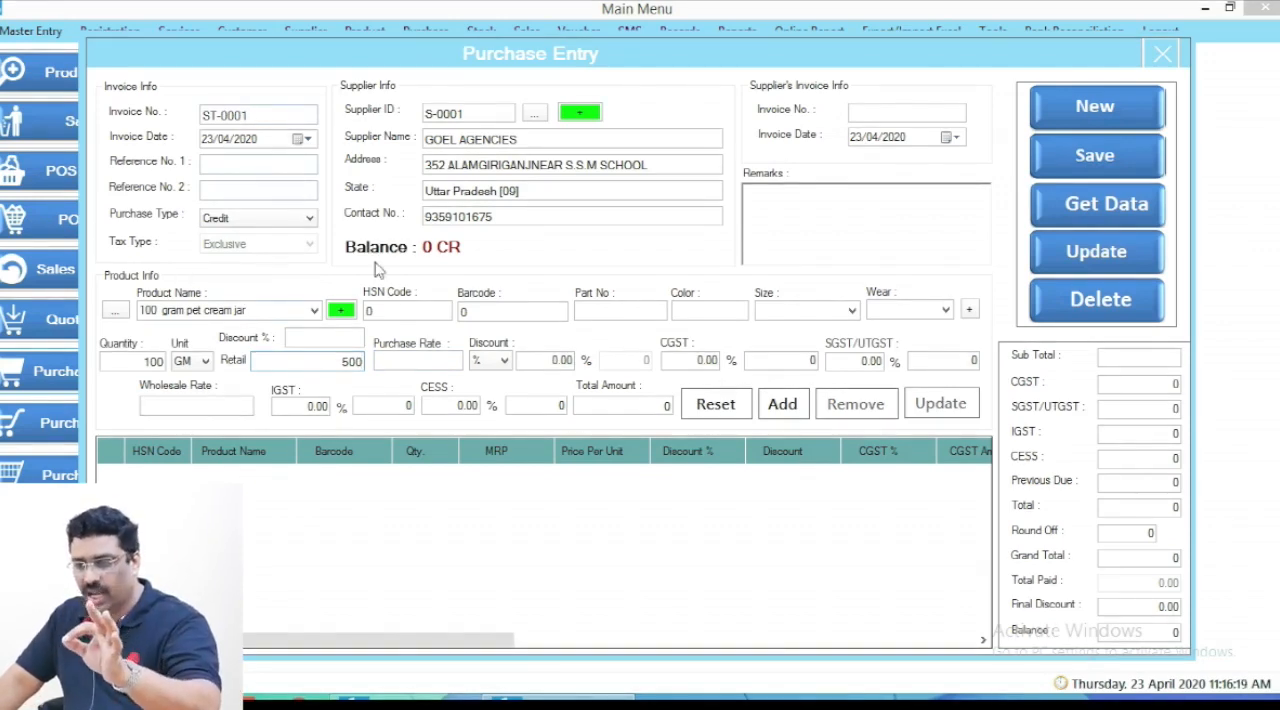
pyautogui.click(405, 362)
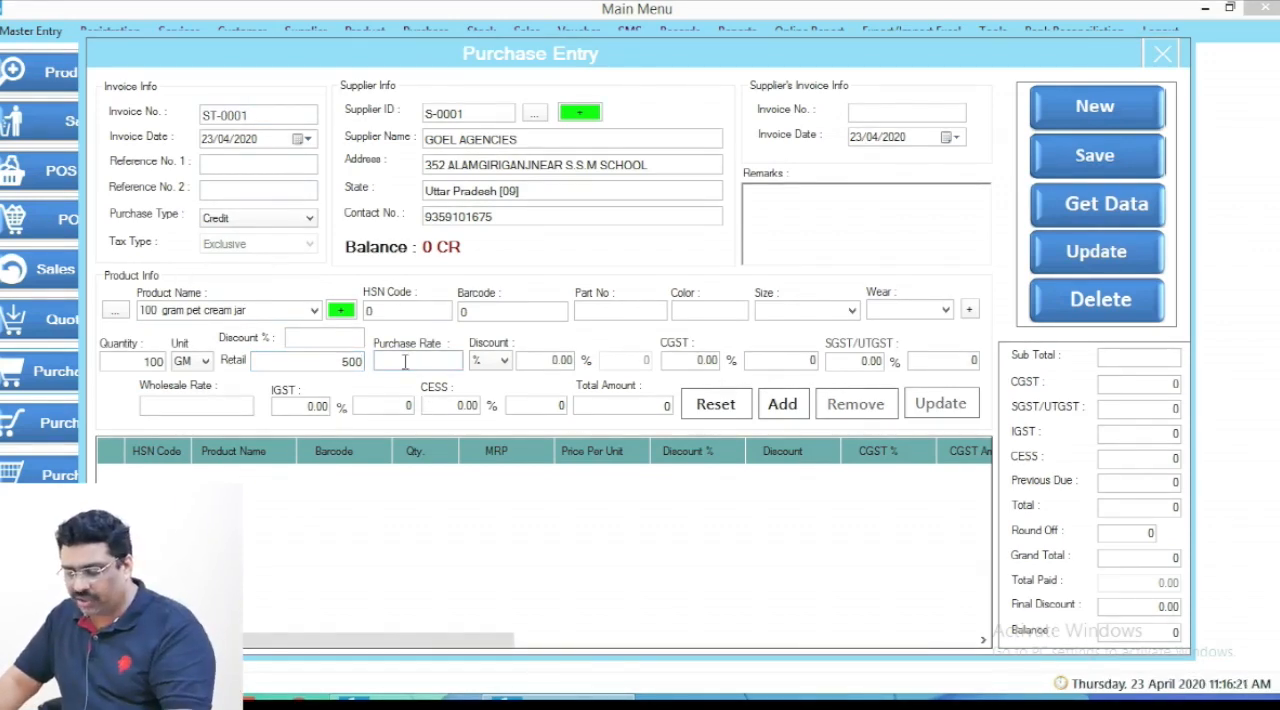
pyautogui.write('250')
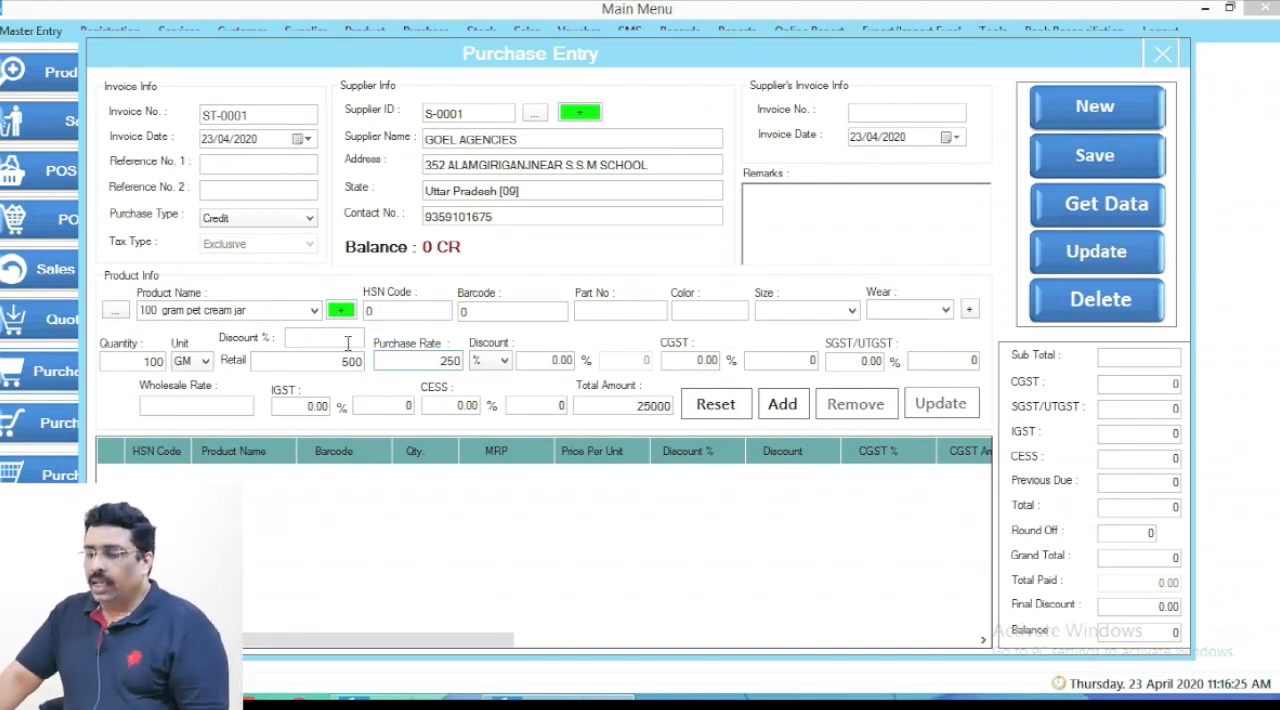
# - Set CGST and SGST/UTGST to 5% each and add the 100 gram pet cream jar to the purchase list
pyautogui.click(707, 360)
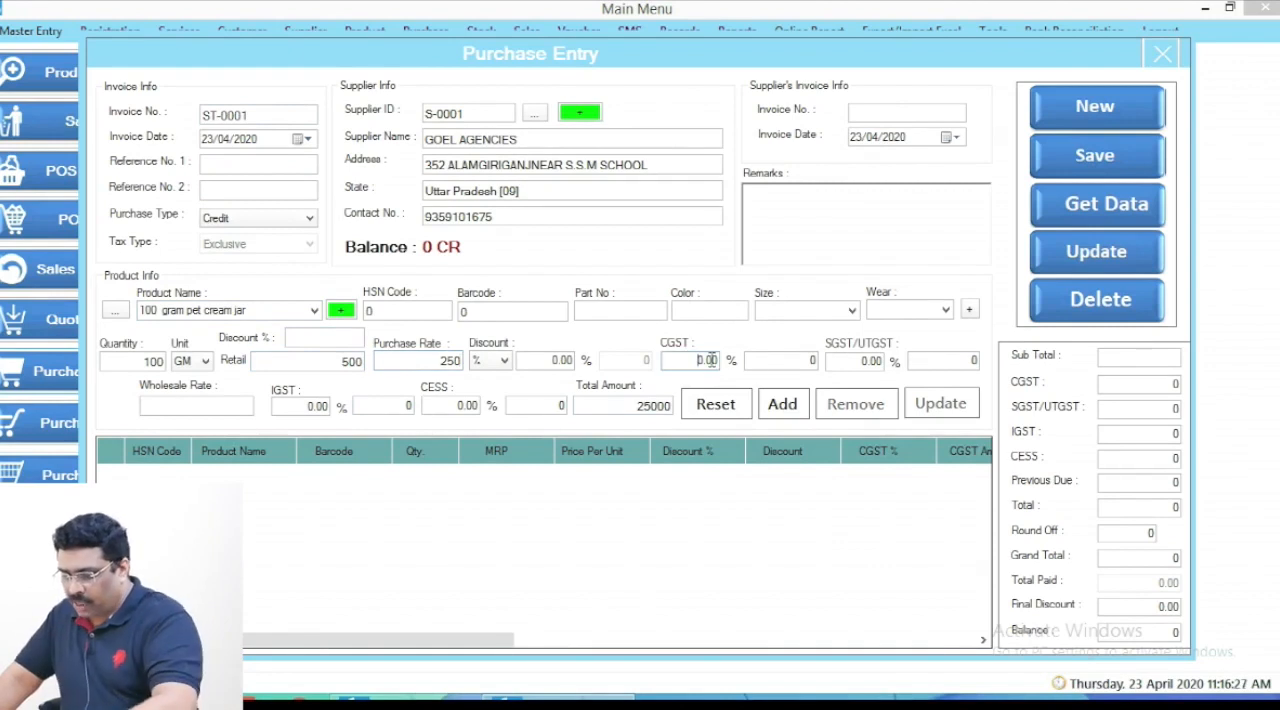
pyautogui.write('5')
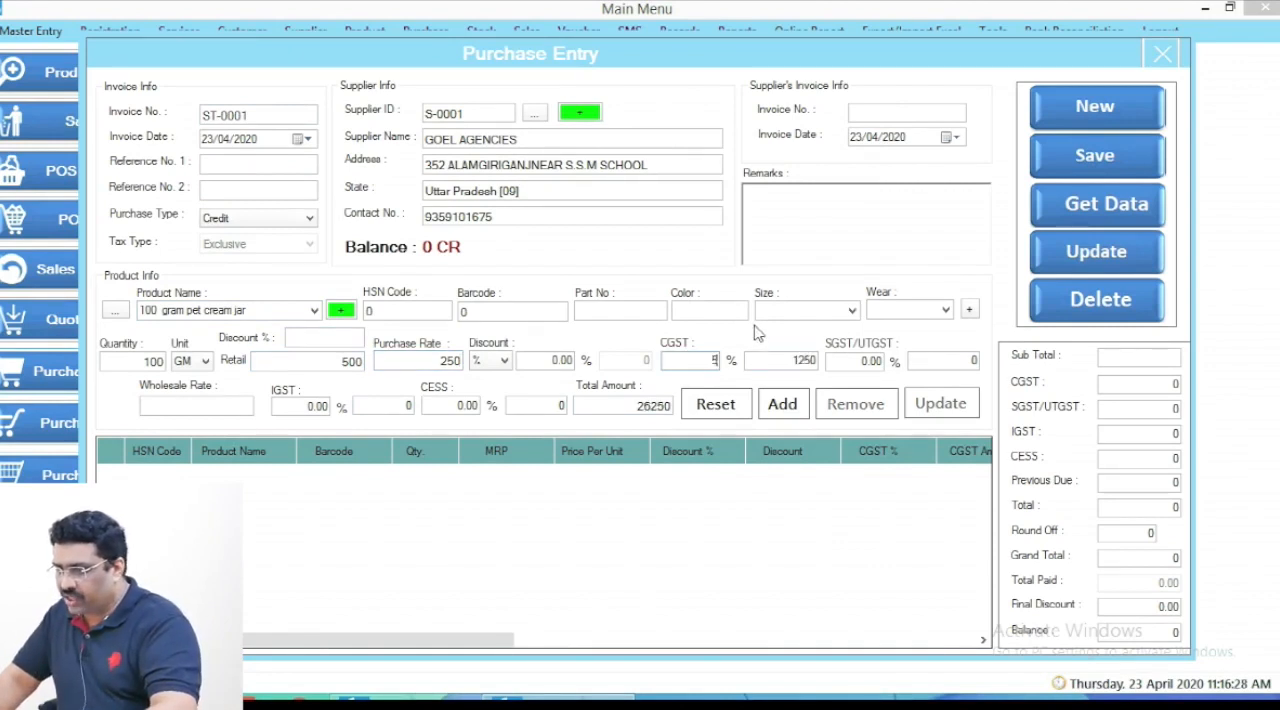
pyautogui.click(845, 362)
pyautogui.write('5')
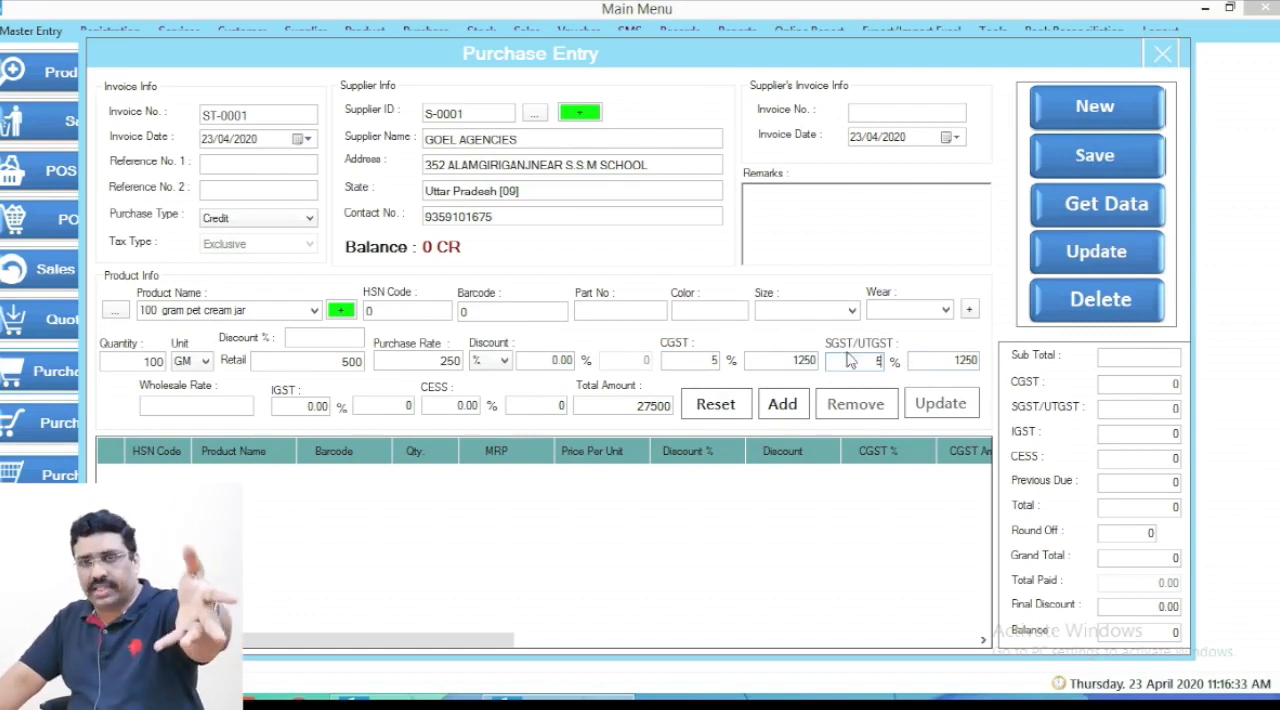
pyautogui.click(303, 402)
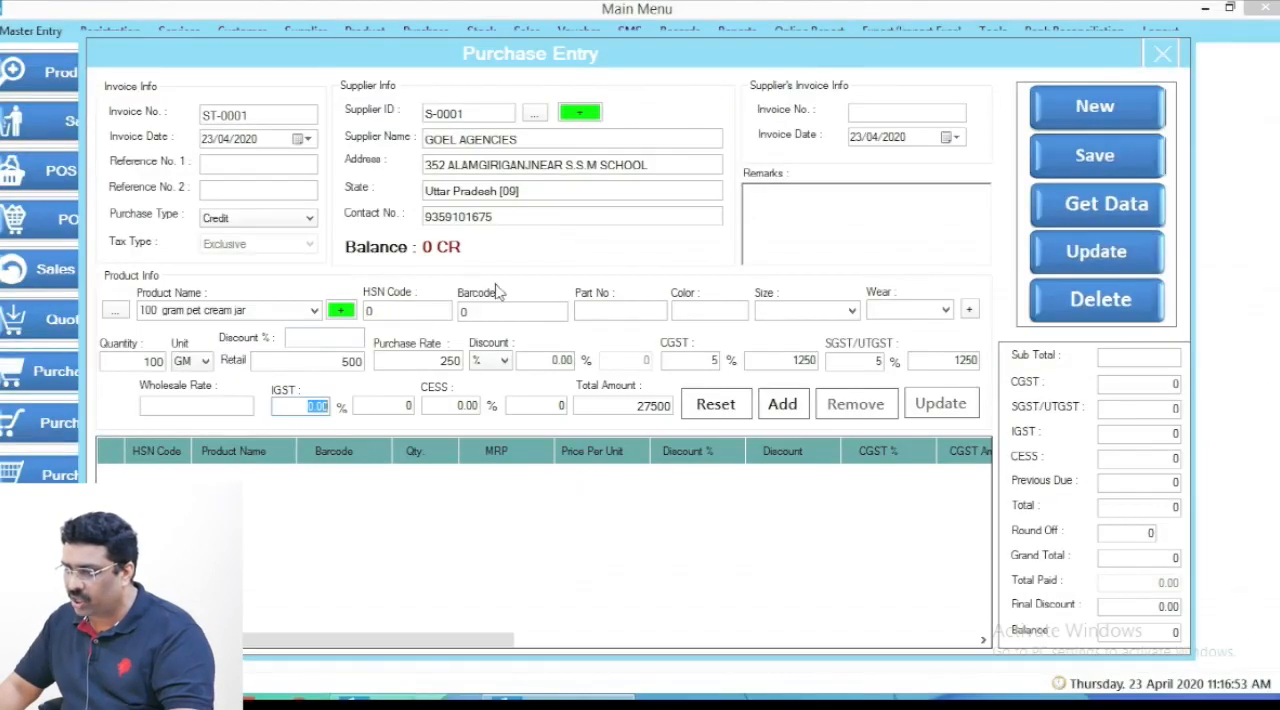
pyautogui.click(850, 358)
pyautogui.doubleClick(713, 360)
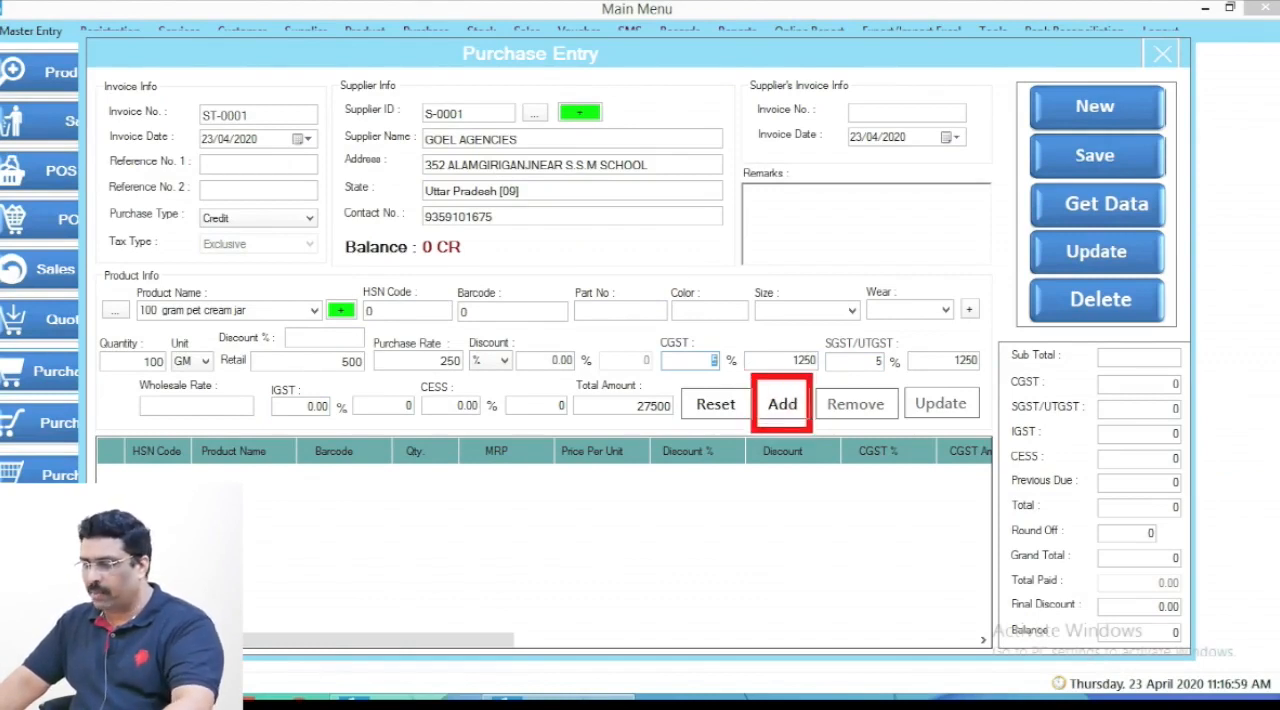
pyautogui.click(782, 402)
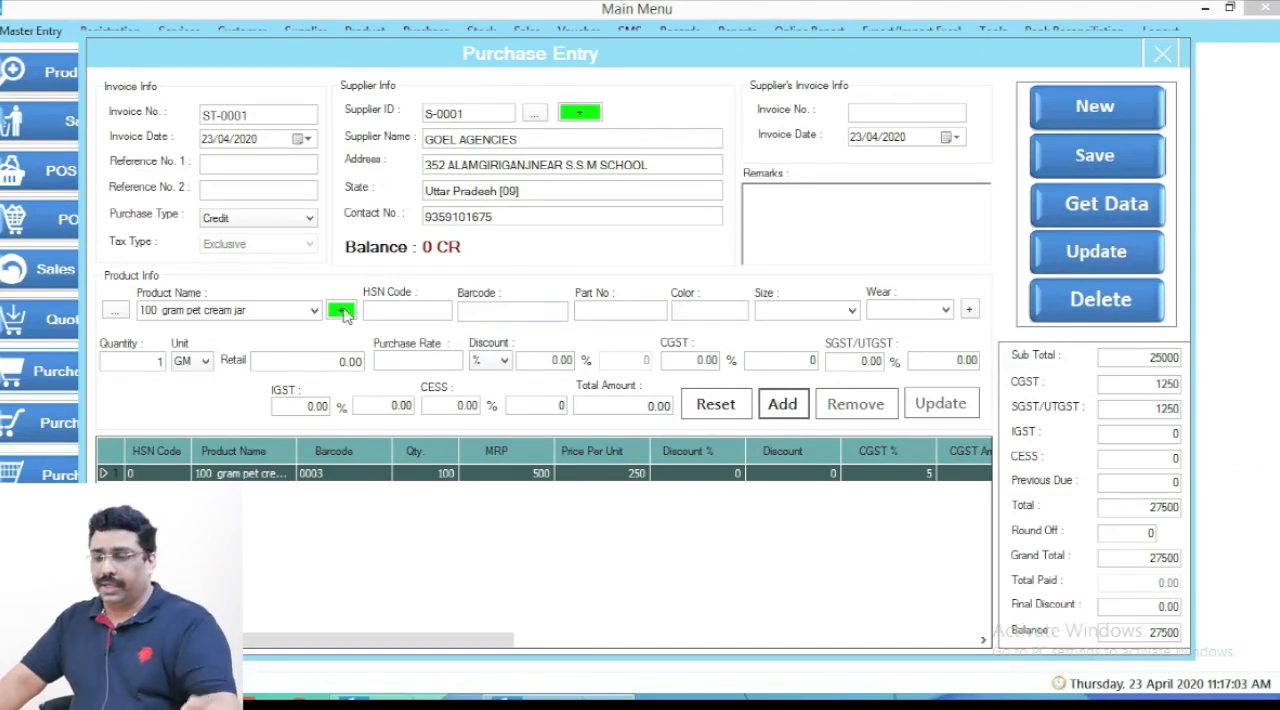
# - Enter "250gram pet cream jar" as the next product name and load its product details
pyautogui.click(272, 311)
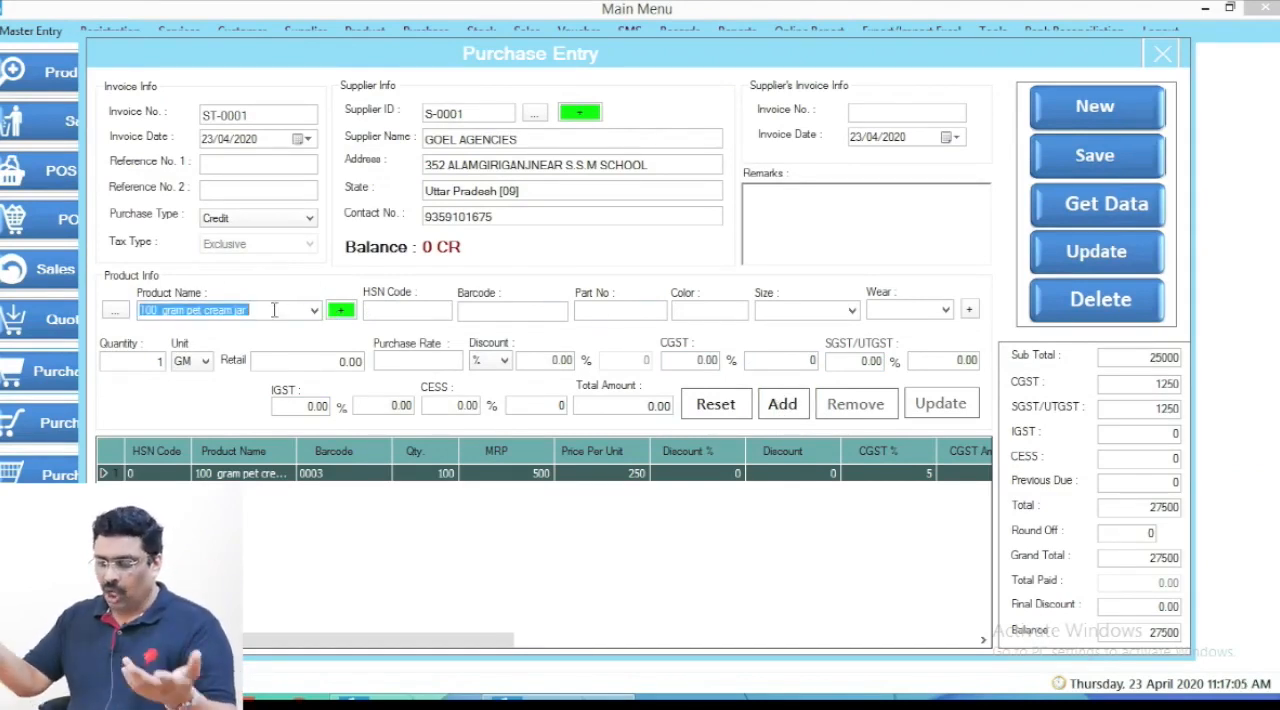
pyautogui.write('2')
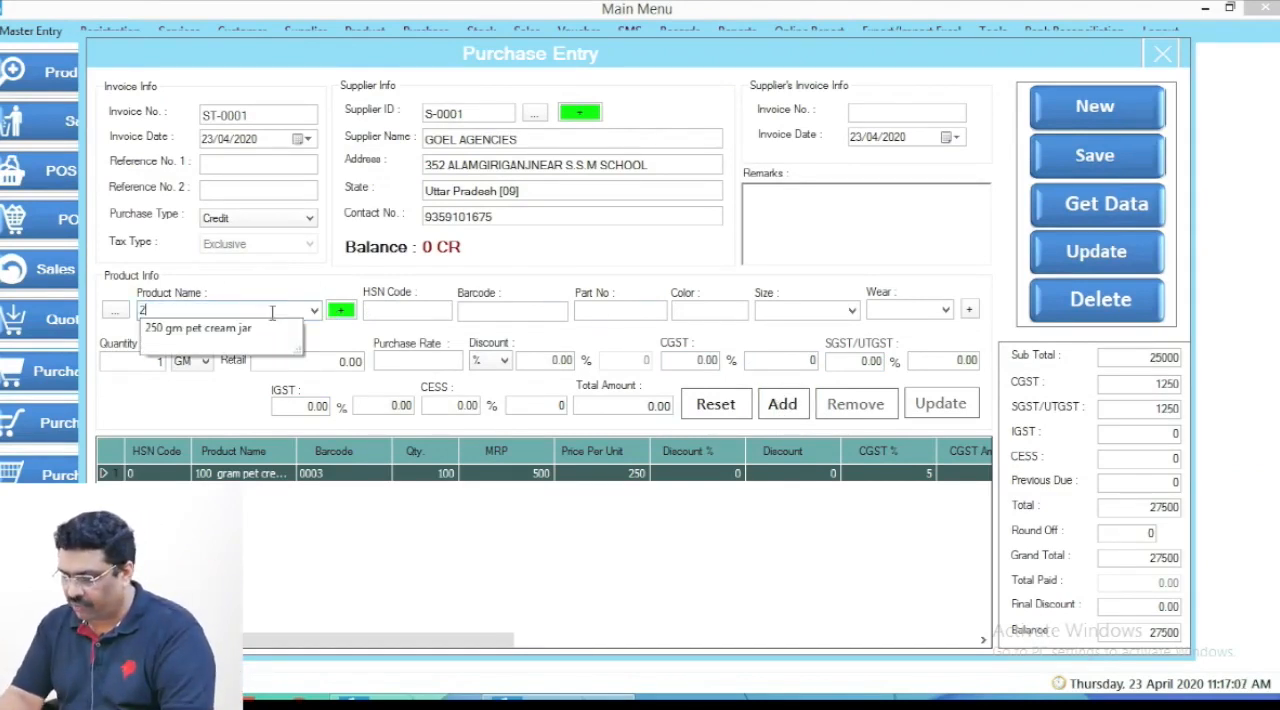
pyautogui.write('50mm pet ')
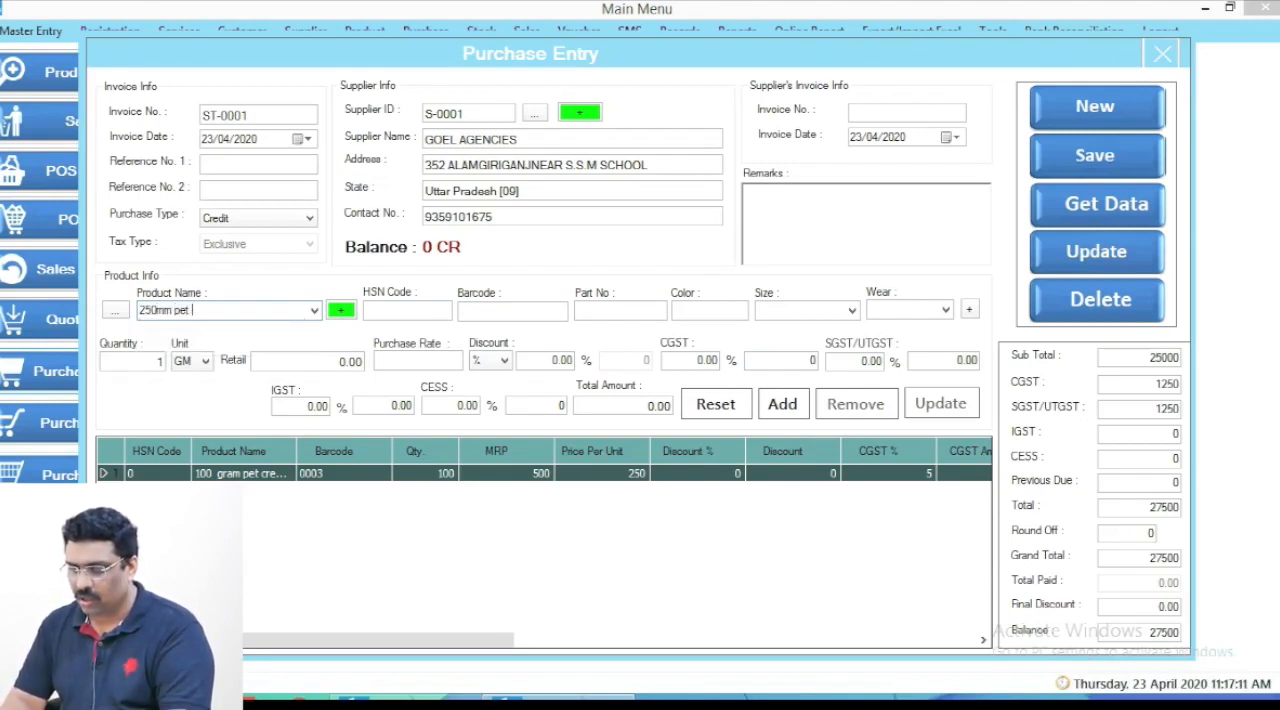
pyautogui.write('ca')
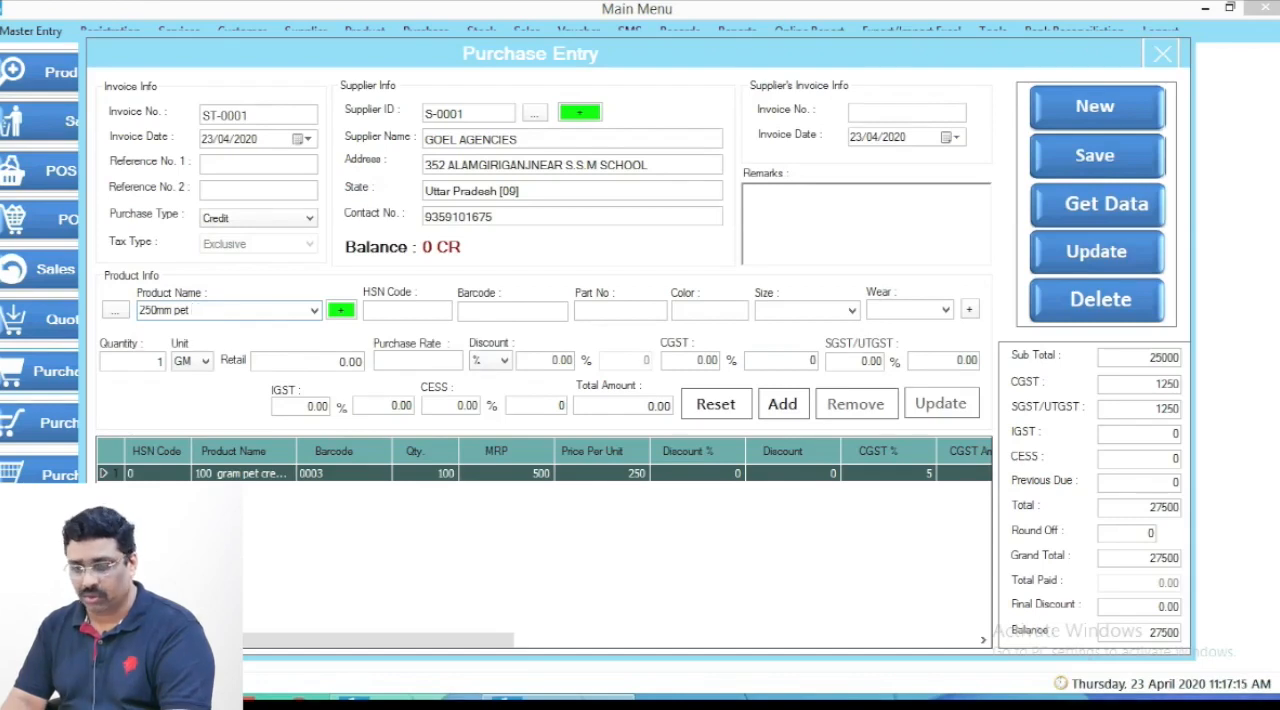
pyautogui.press('BackSpace')
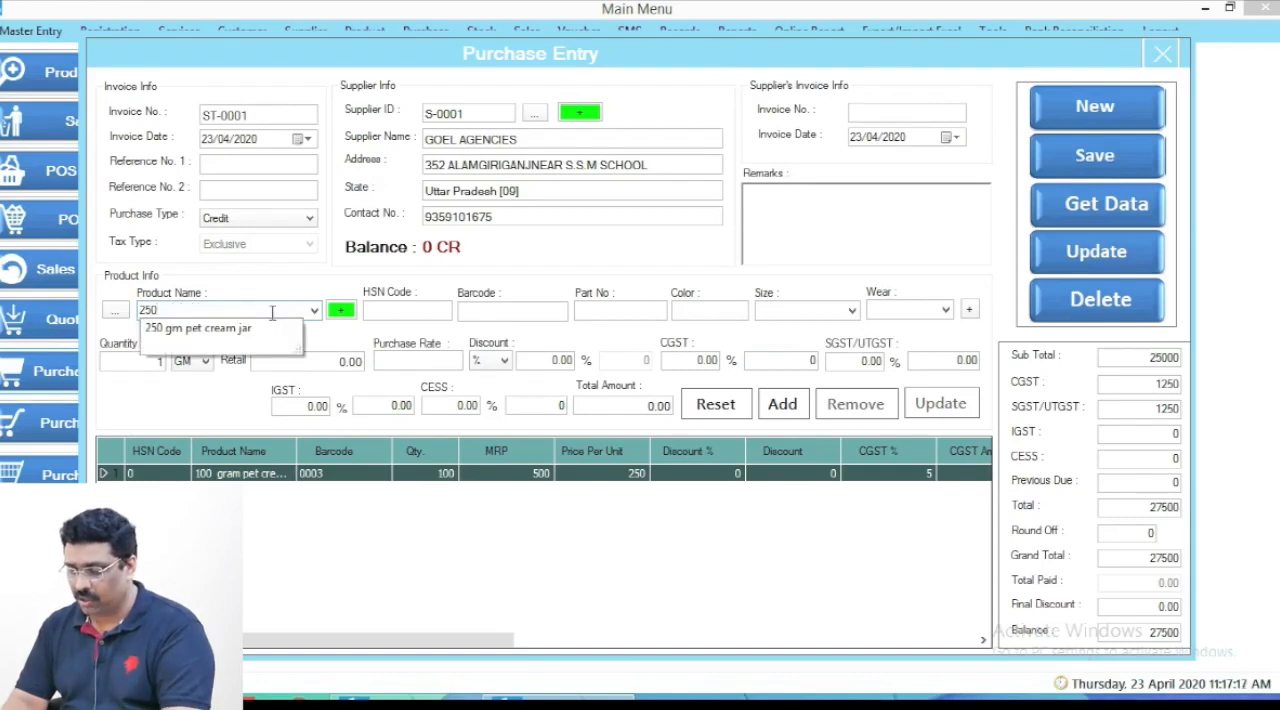
pyautogui.write('gram pet cream jar')
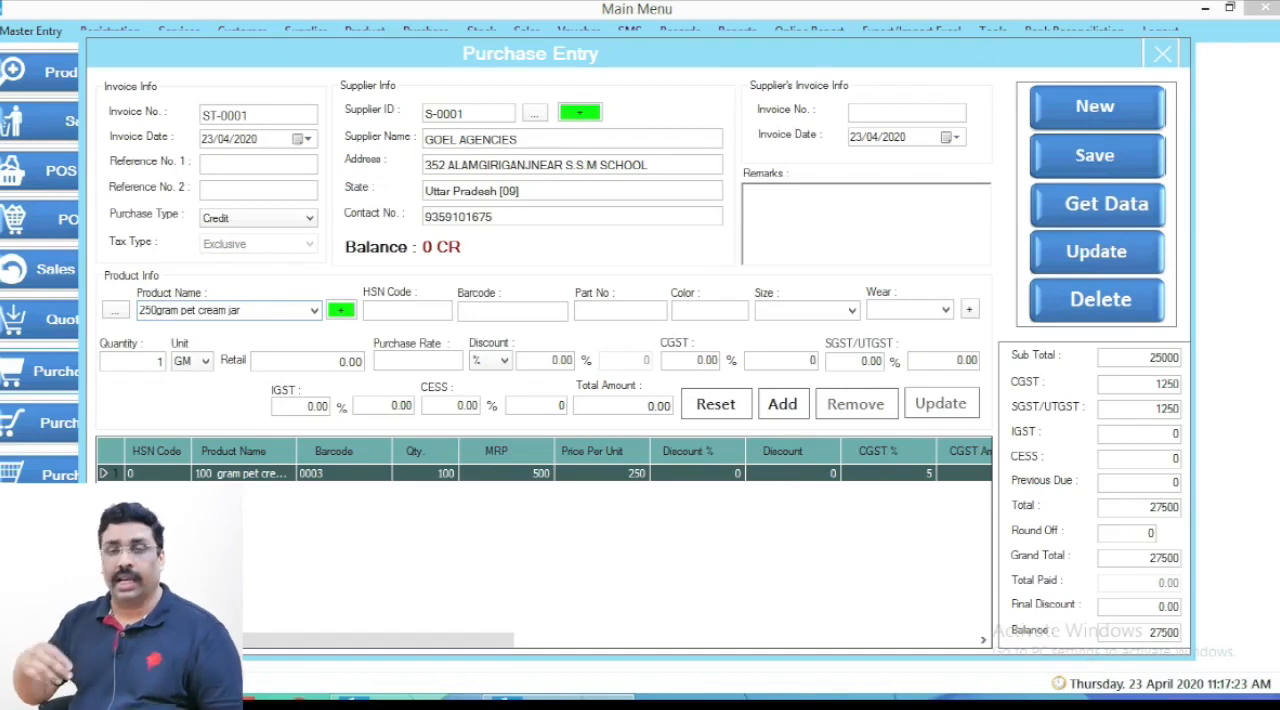
pyautogui.press('Return')
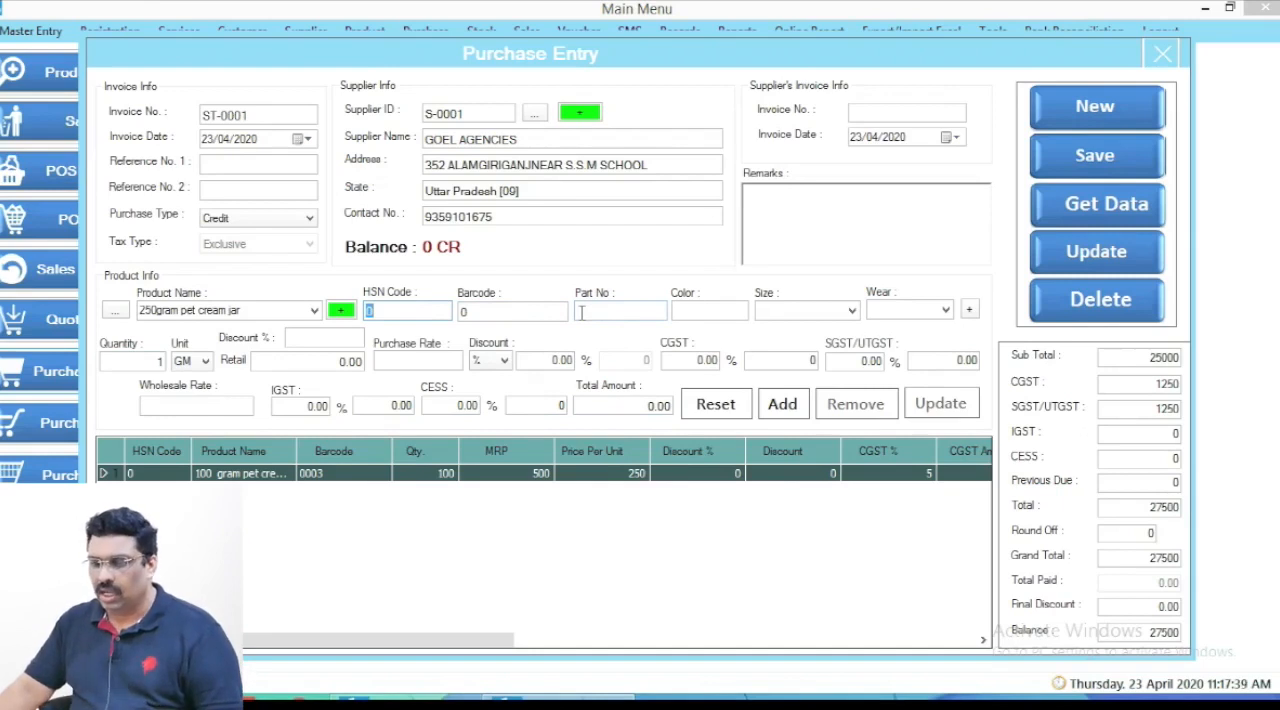
# - Set the 250 gram jar's quantity to 100, the retail price to 1000 and the purchase rate to 500
pyautogui.click(146, 362)
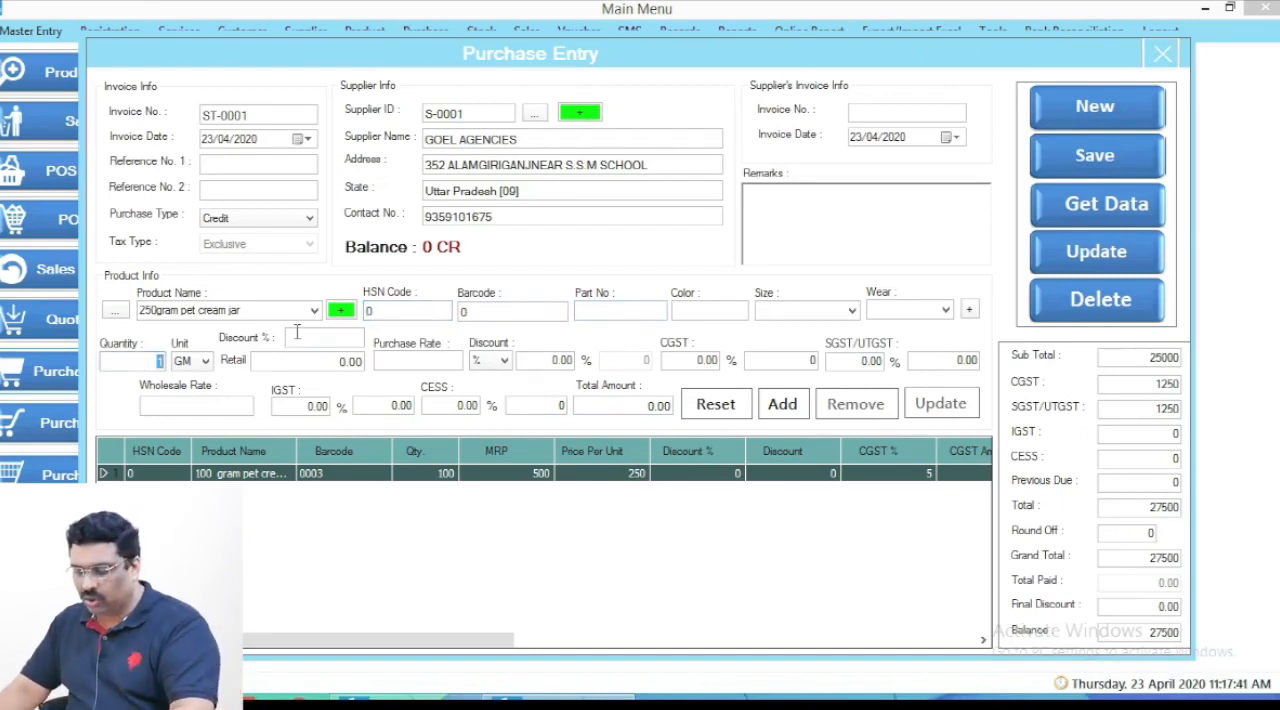
pyautogui.write('100')
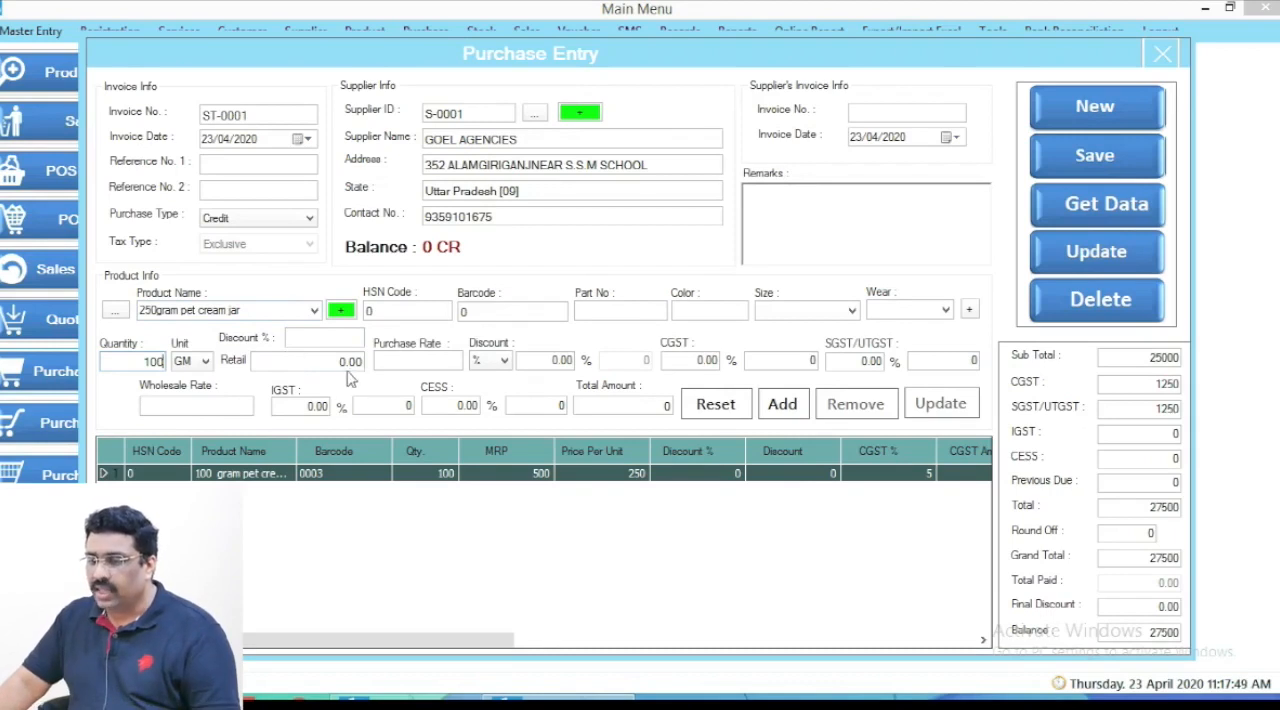
pyautogui.click(316, 360)
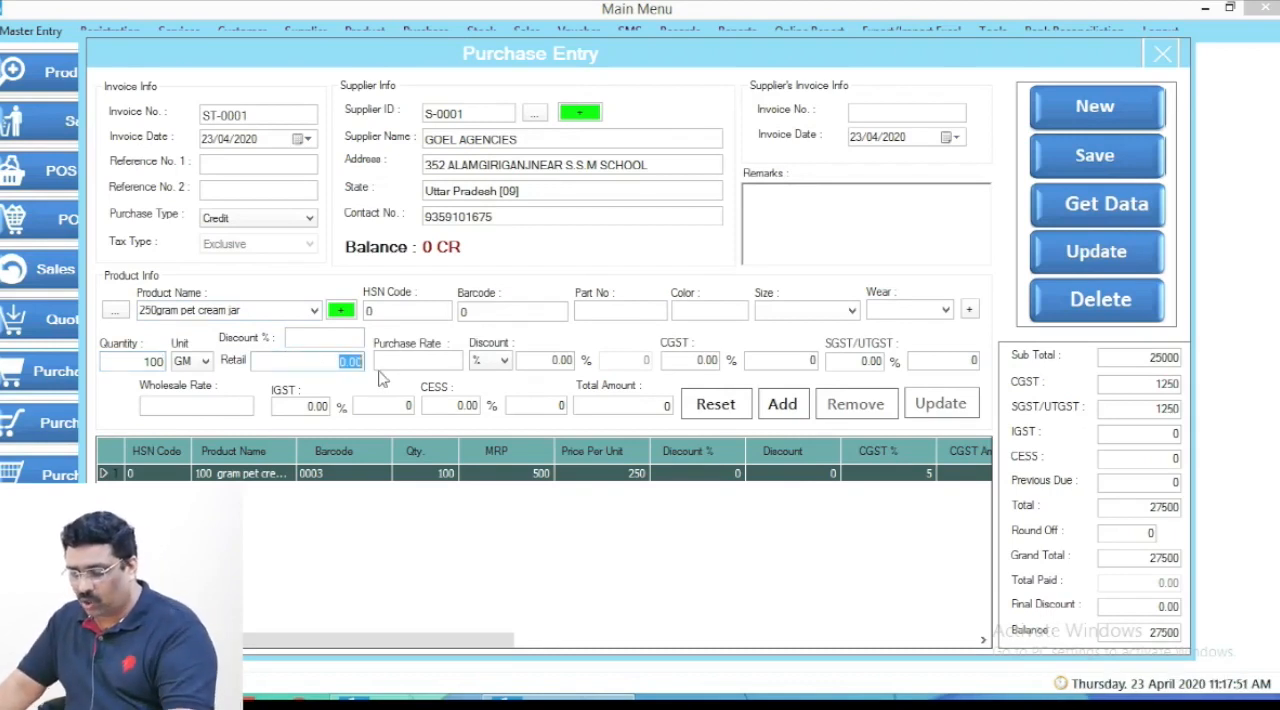
pyautogui.write('100')
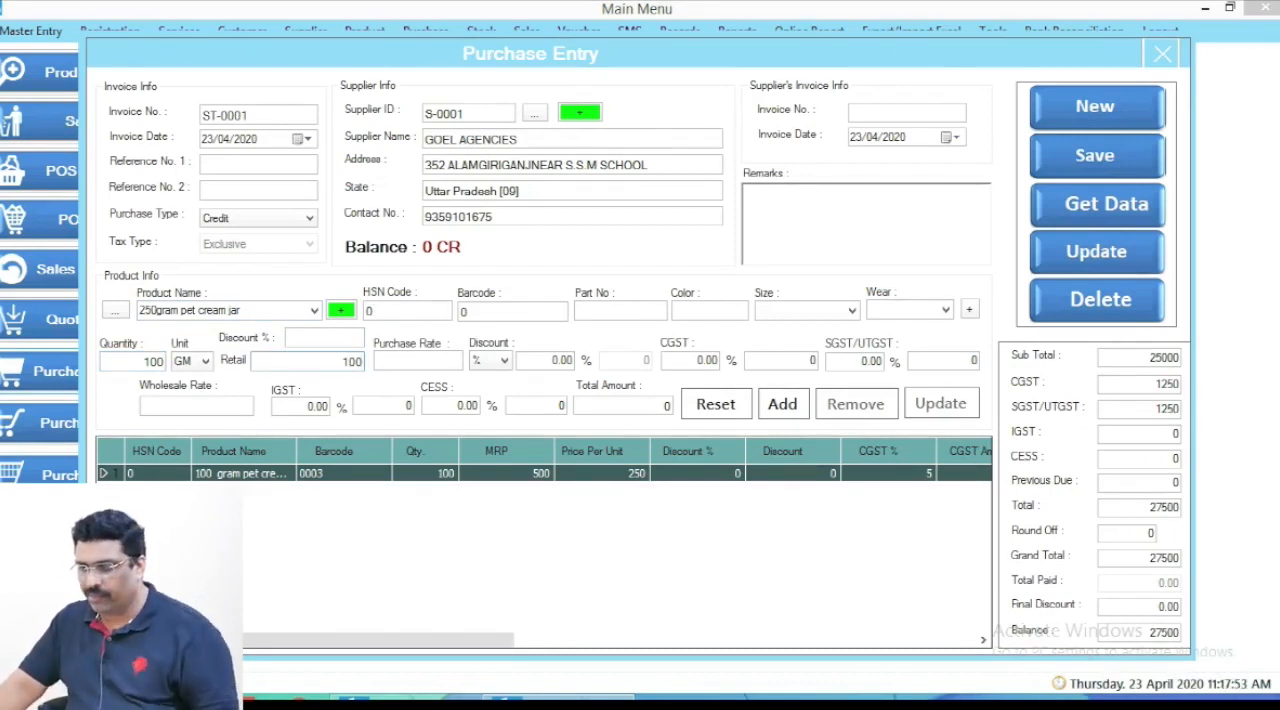
pyautogui.write('0')
pyautogui.click(400, 360)
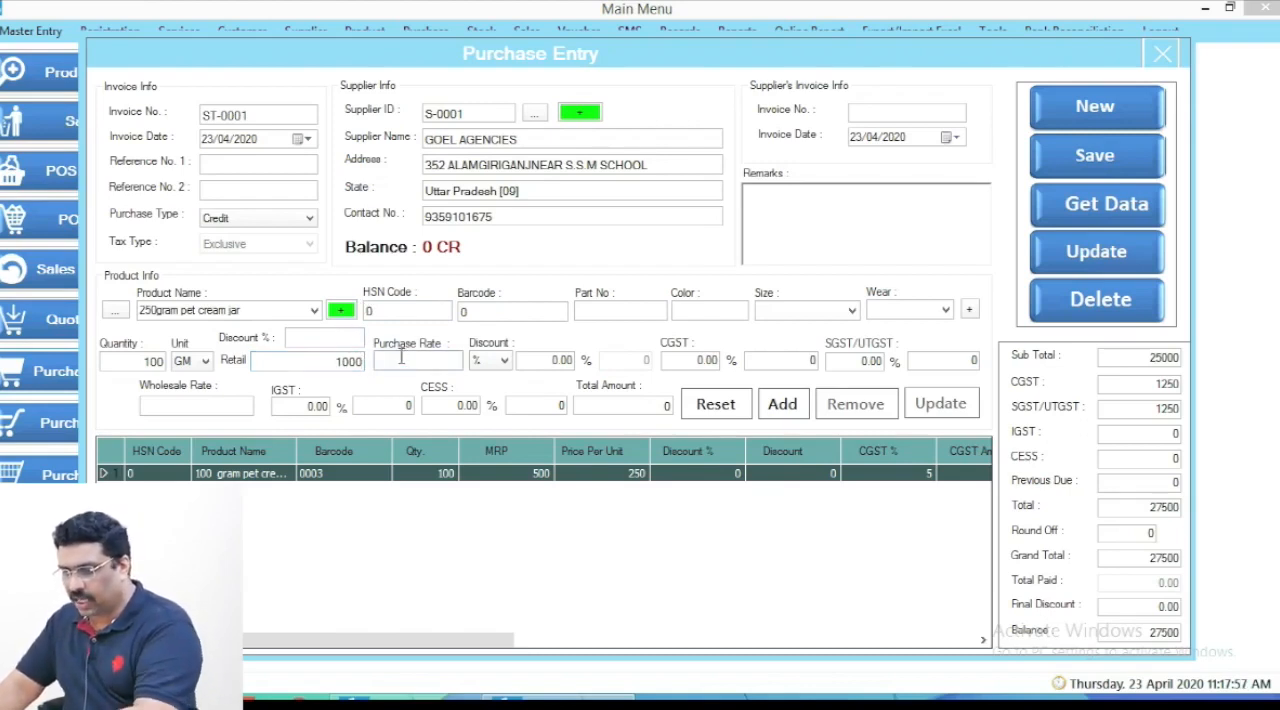
pyautogui.write('500')
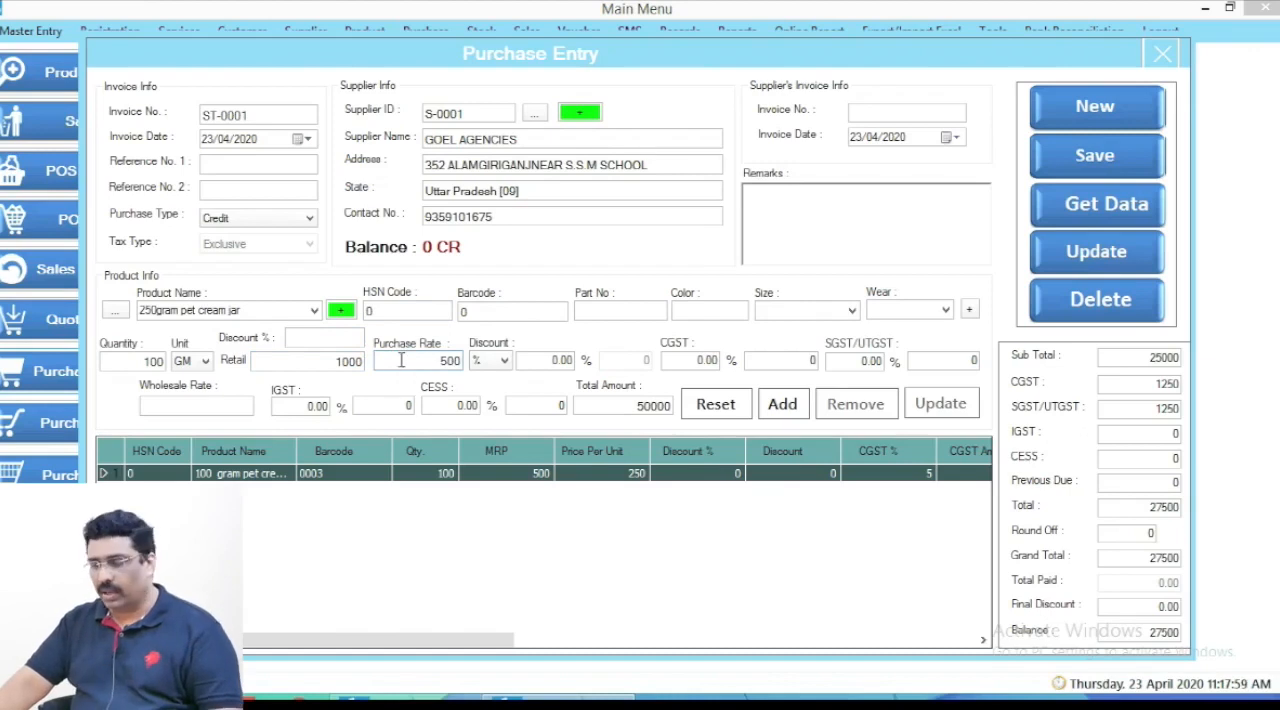
# - Set CGST and SGST/UTGST to 5% each and add the 250 gram pet cream jar to the purchase list
pyautogui.click(688, 364)
pyautogui.write('5')
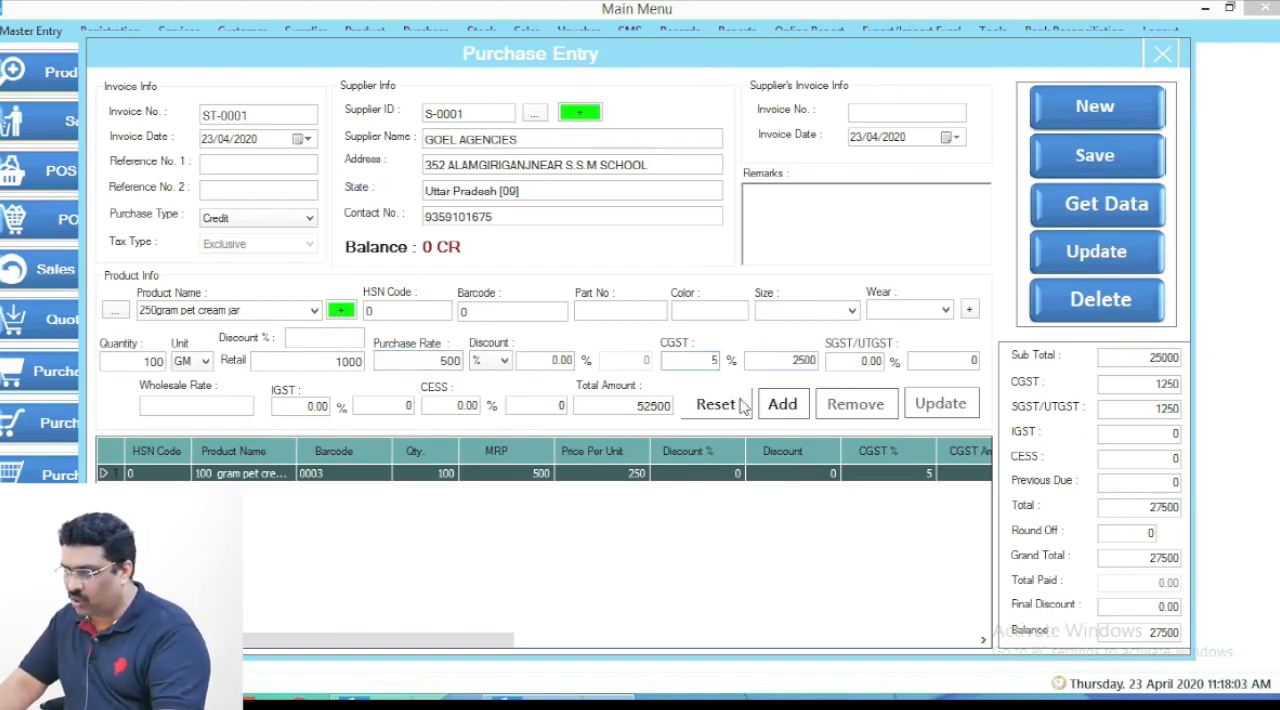
pyautogui.click(855, 361)
pyautogui.write('5')
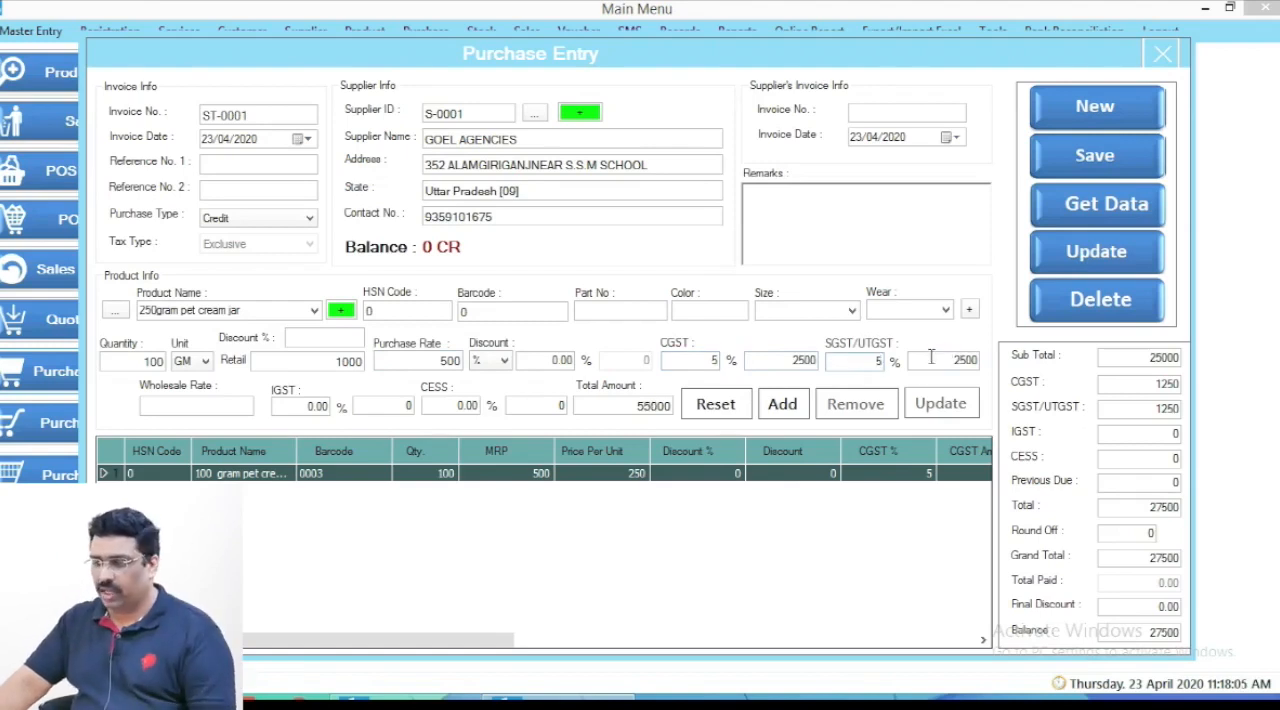
pyautogui.click(782, 405)
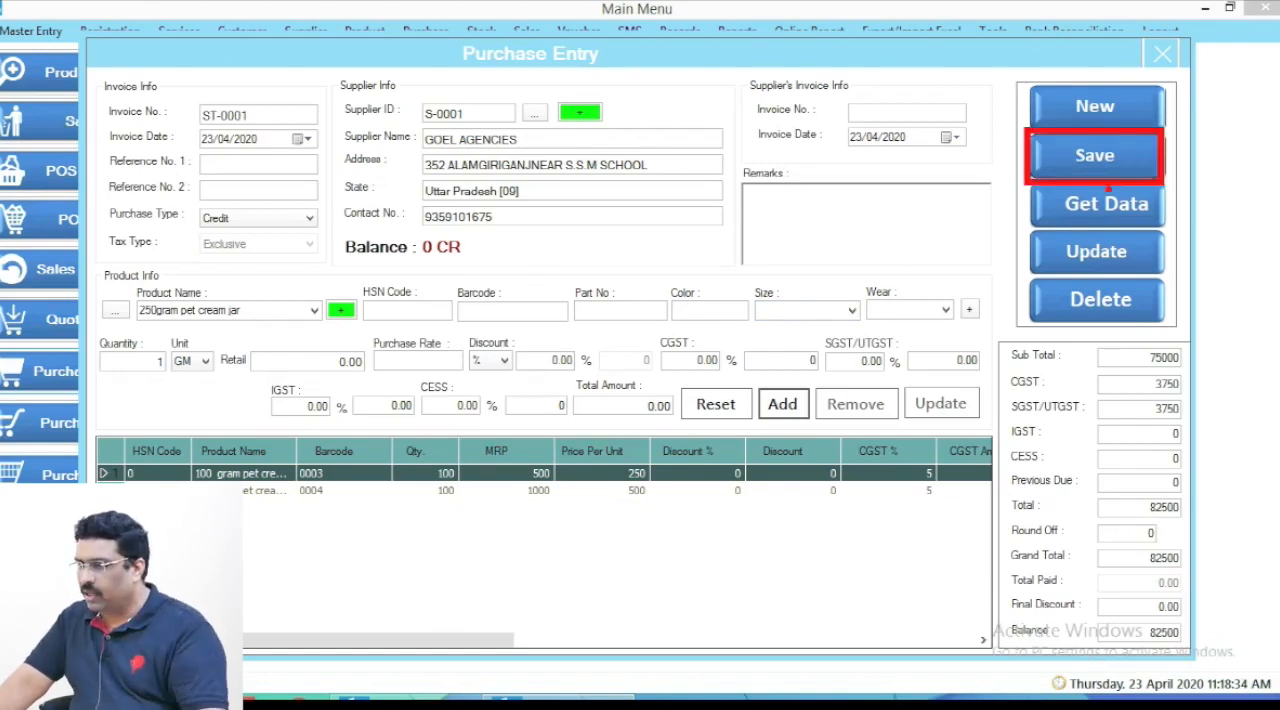
# - Save the GOEL AGENCIES purchase with both products and close the purchase entry form
pyautogui.click(1118, 158)
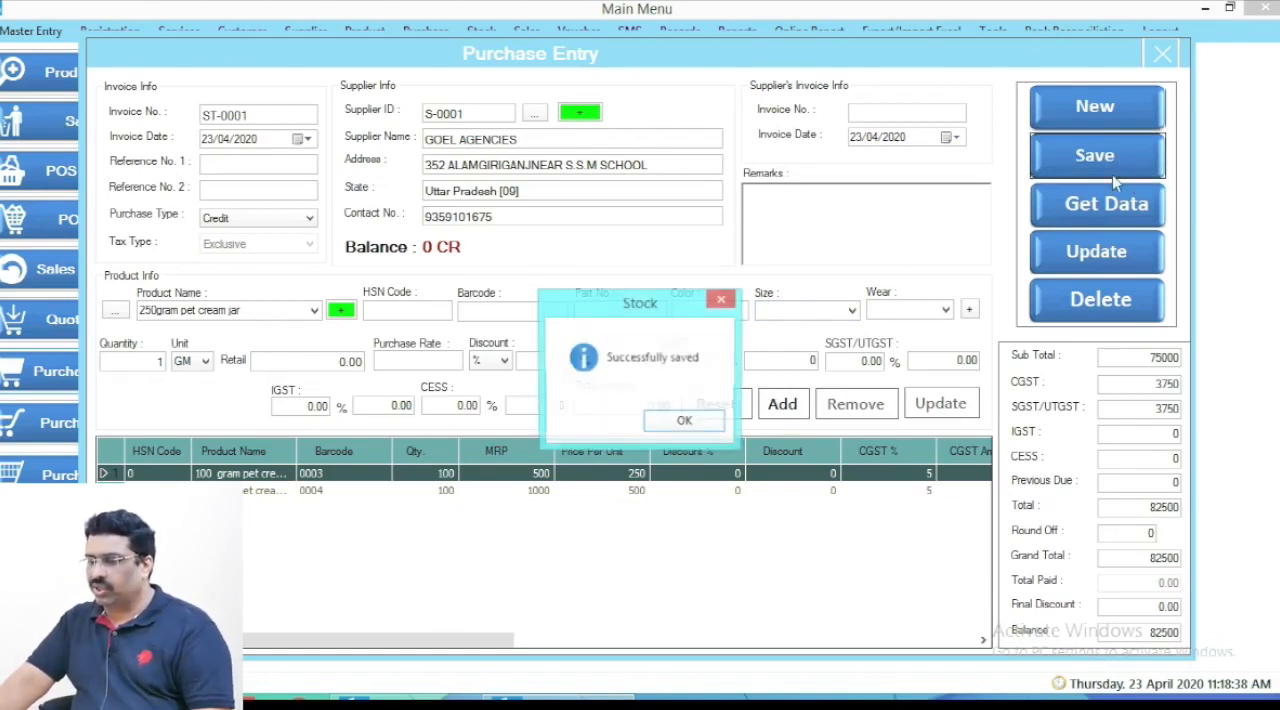
pyautogui.click(685, 422)
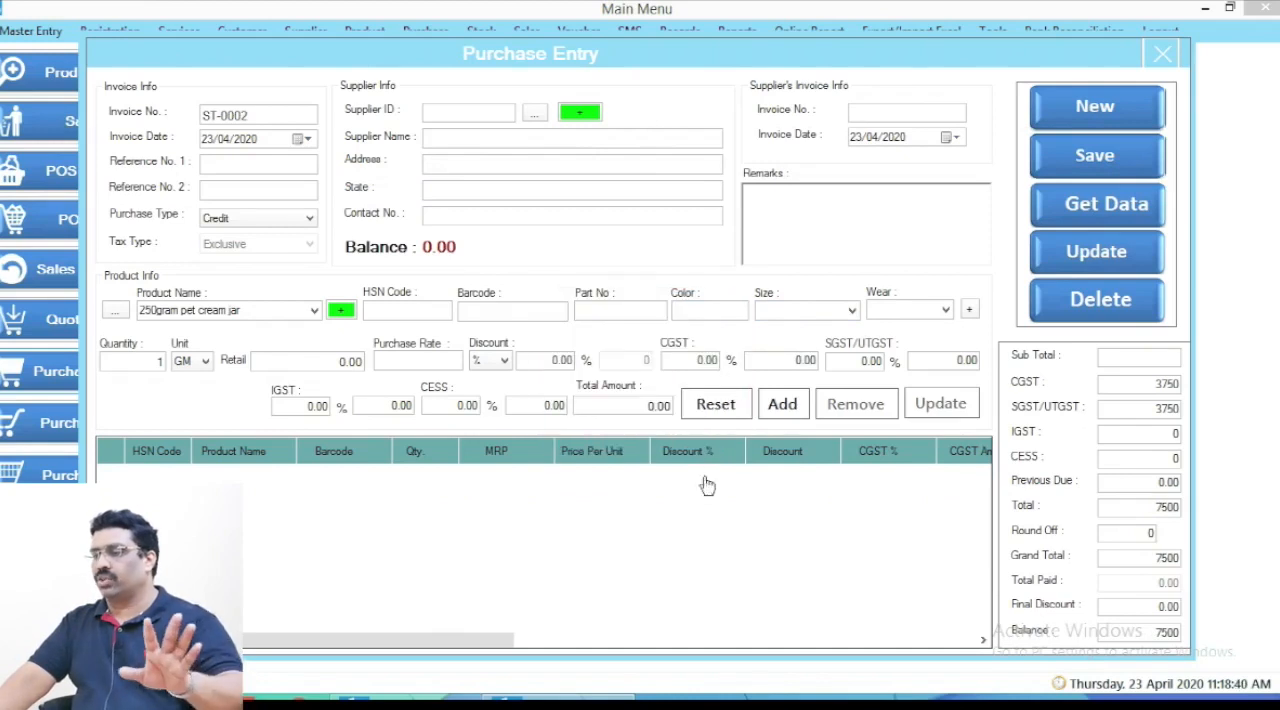
pyautogui.click(1161, 57)
pyautogui.click(98, 128)
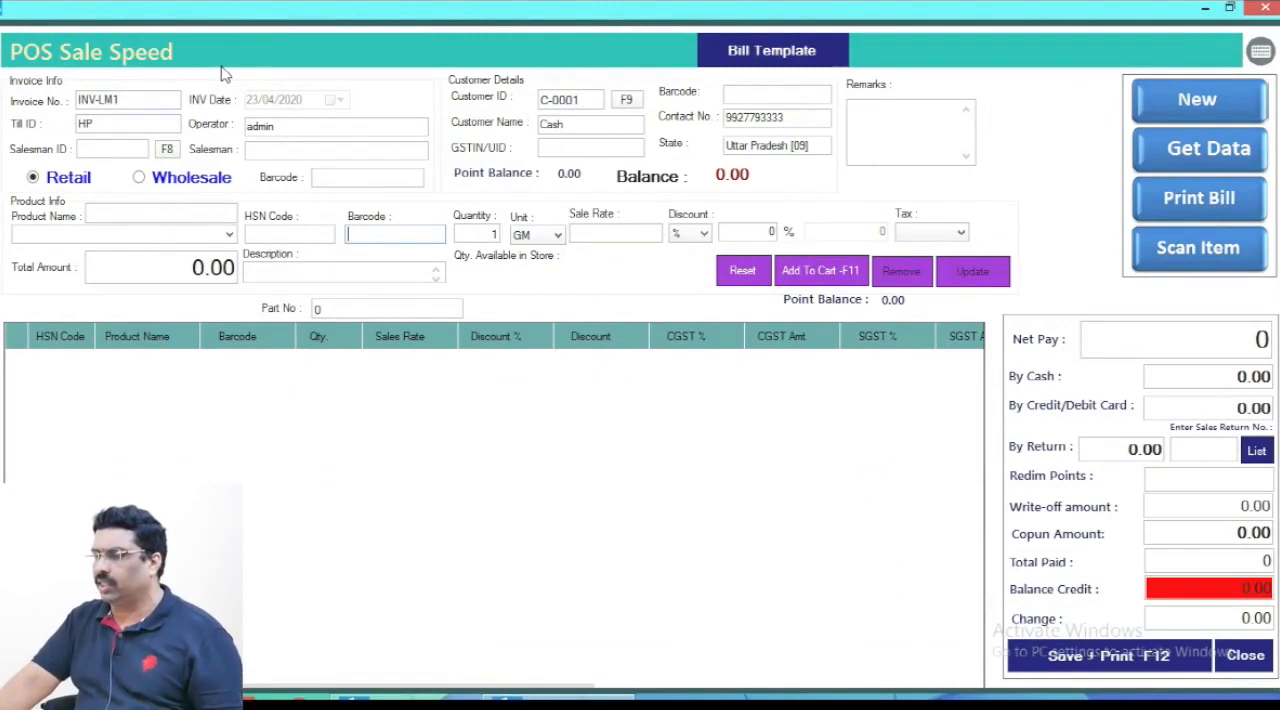
pyautogui.click(1268, 8)
pyautogui.moveTo(1275, 41)
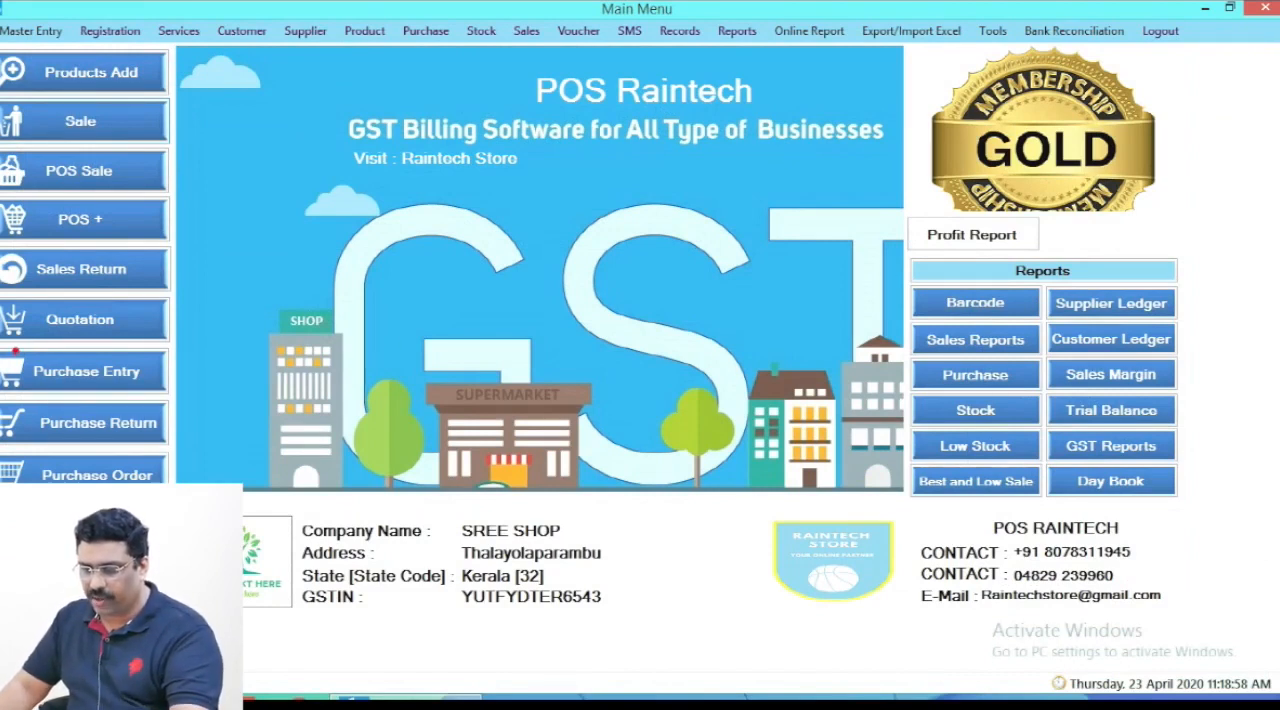
# - Reopen purchase entry and load the saved GOEL AGENCIES credit purchase from the list of purchases
pyautogui.click(24, 360)
pyautogui.click(1262, 18)
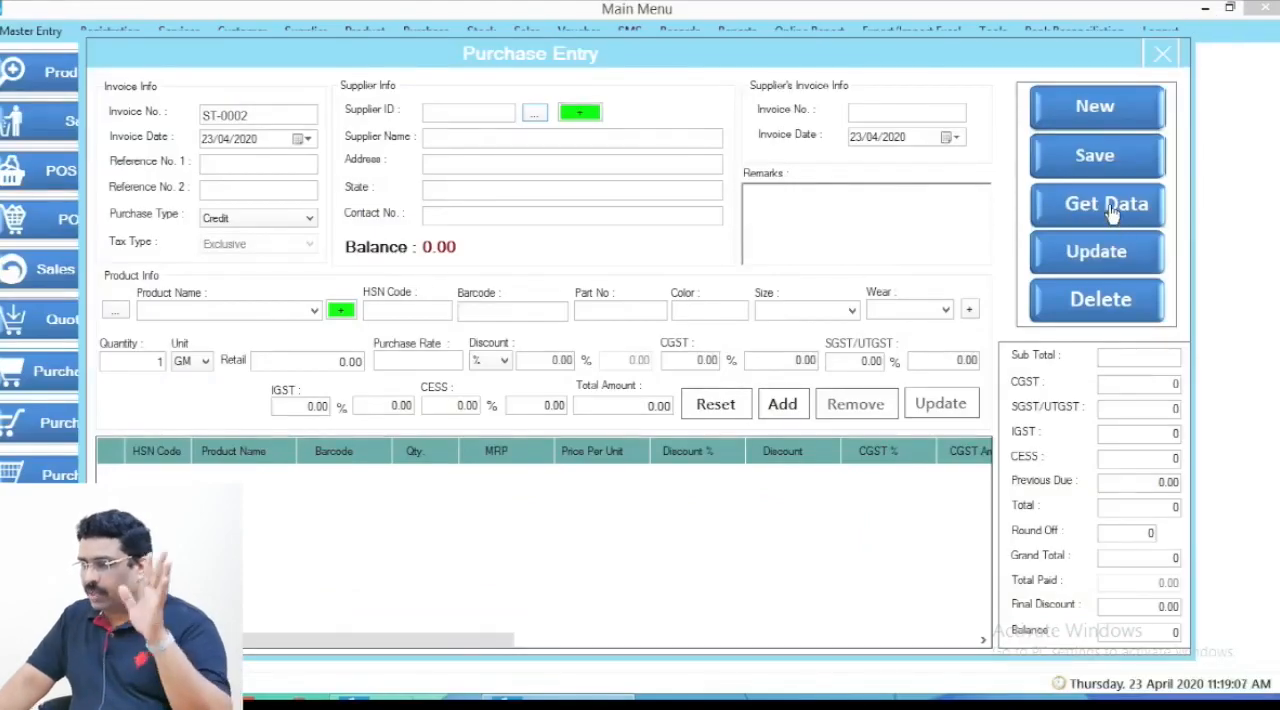
pyautogui.click(1106, 212)
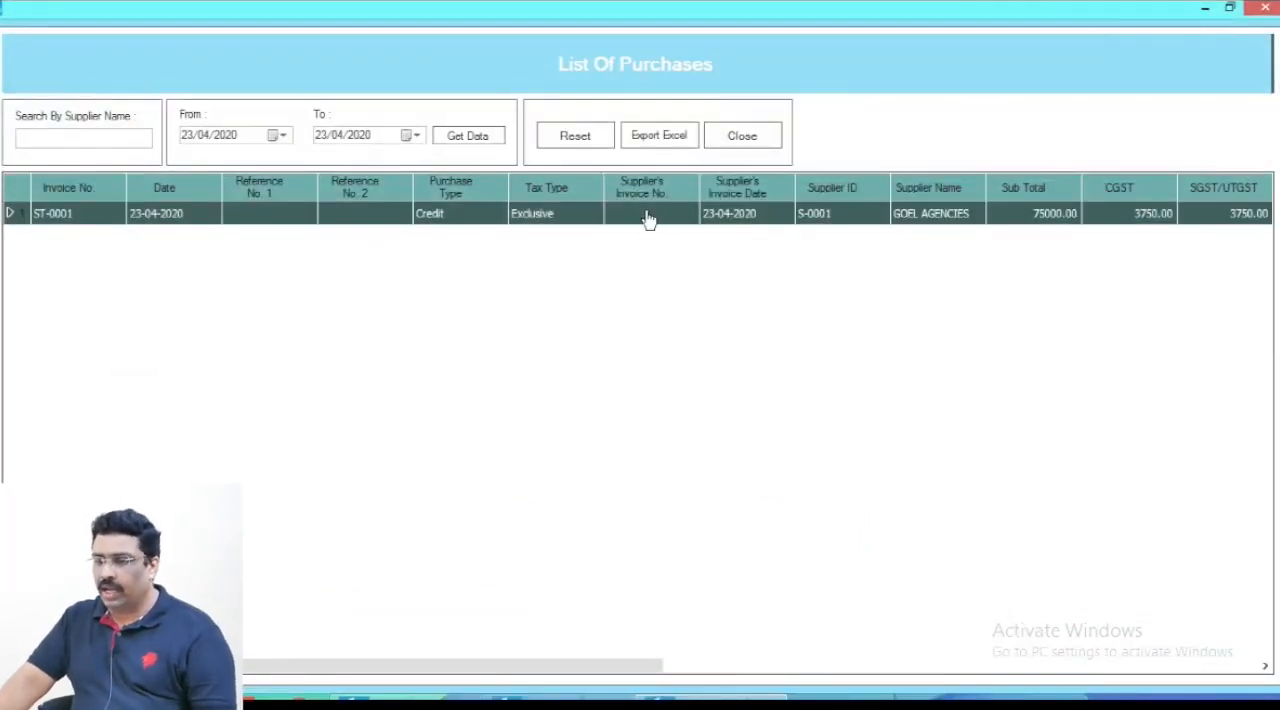
pyautogui.doubleClick(601, 214)
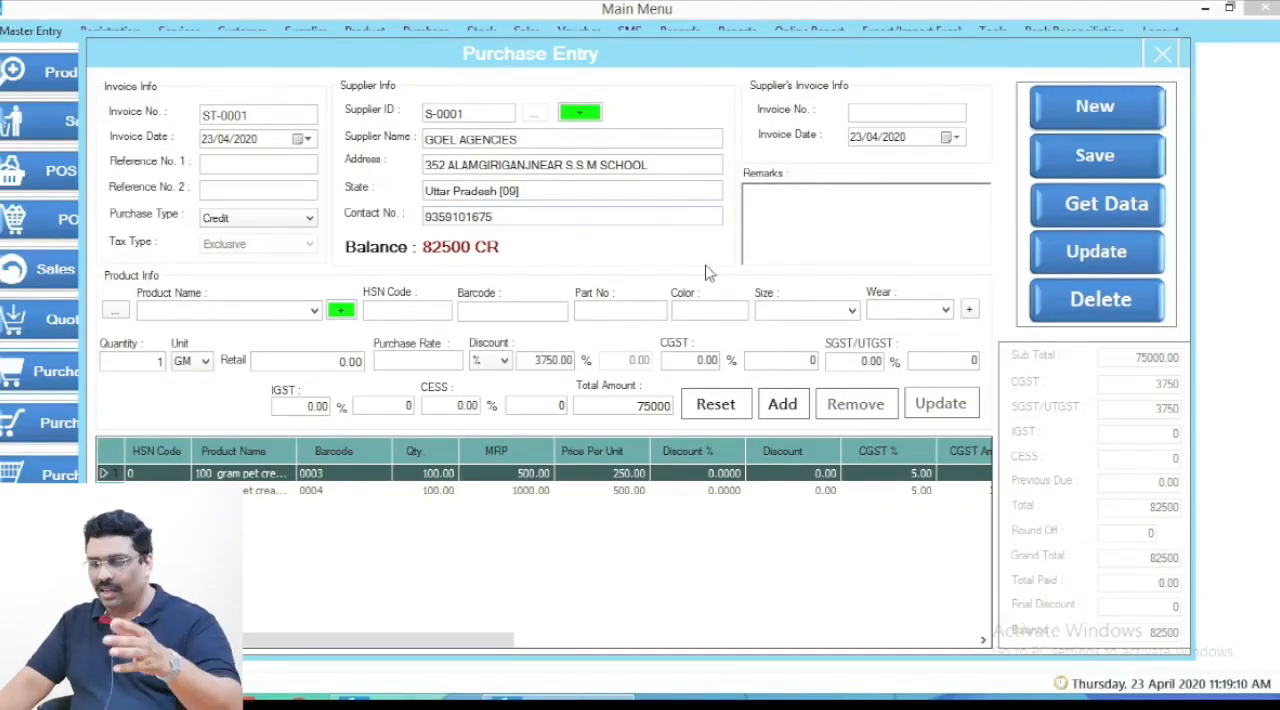
# - Examine the quantity, rates and taxes recorded for each of the two pet cream jar lines in the saved purchase
pyautogui.click(208, 490)
pyautogui.click(208, 477)
pyautogui.click(210, 490)
pyautogui.click(210, 477)
pyautogui.click(240, 490)
pyautogui.click(240, 477)
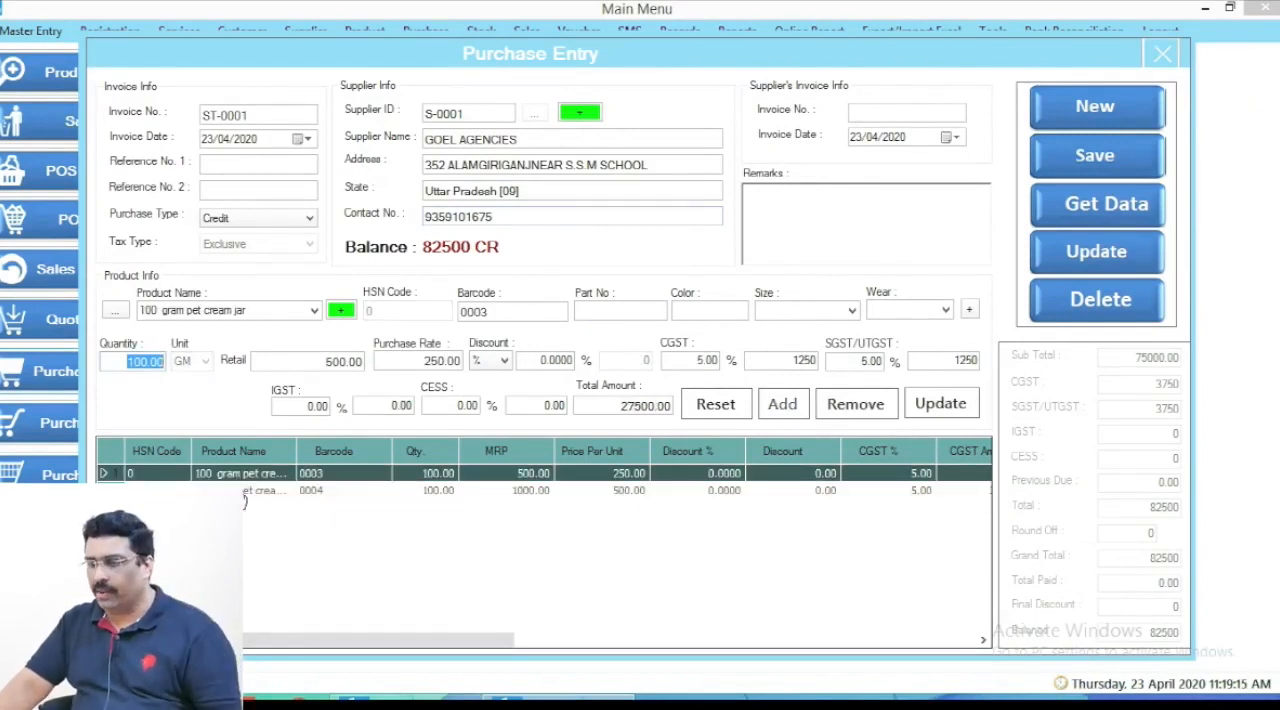
pyautogui.click(298, 490)
pyautogui.click(350, 554)
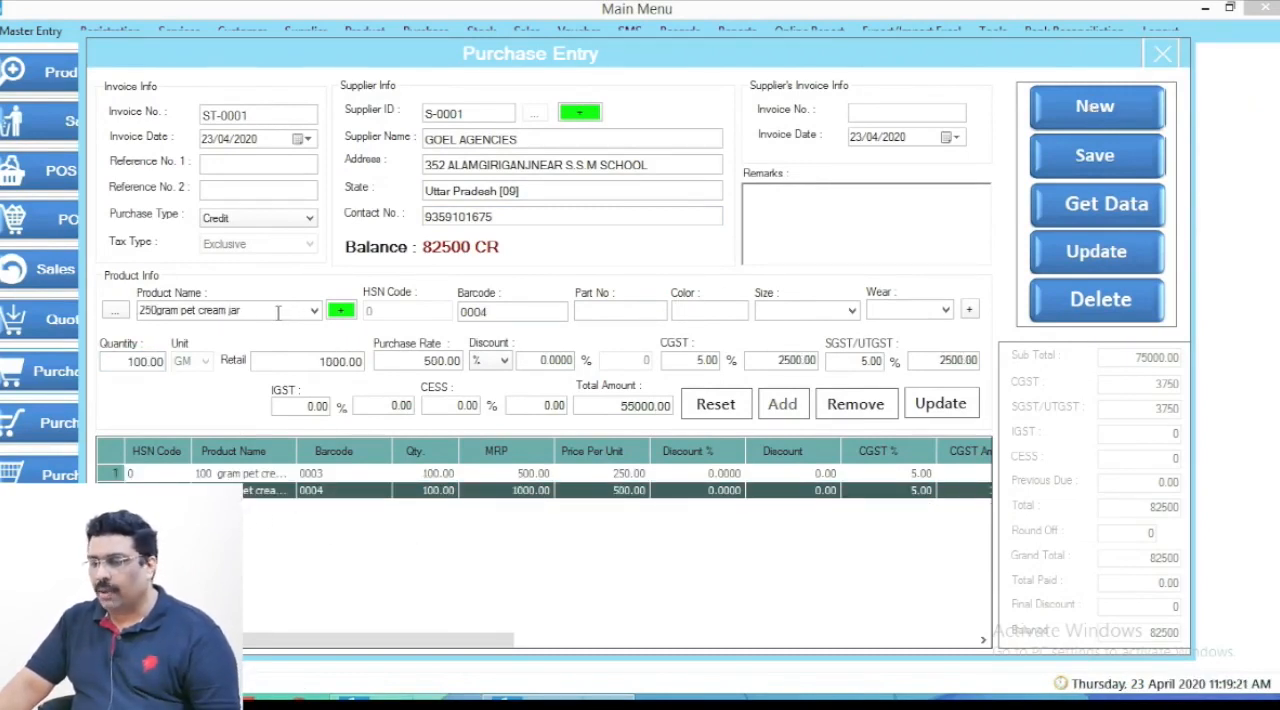
# - Reload the GOEL AGENCIES purchase from the purchase list so its product fields are blank for another item
pyautogui.click(1097, 107)
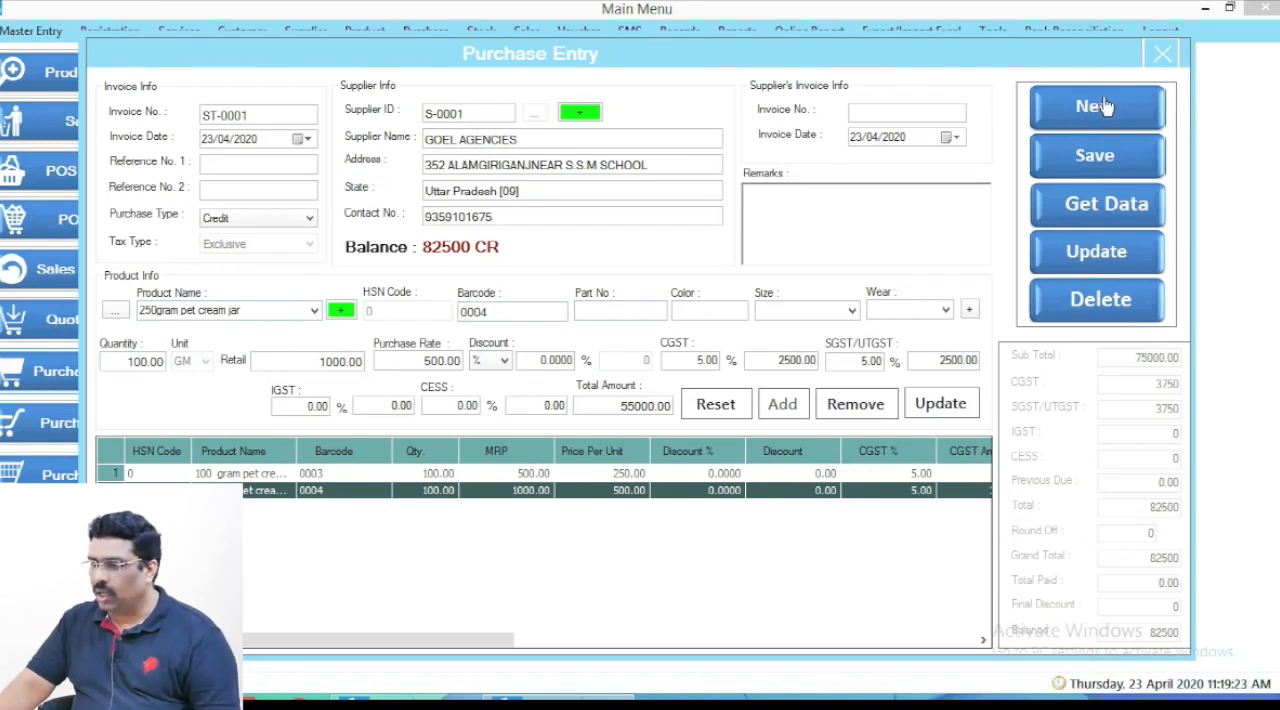
pyautogui.click(1118, 208)
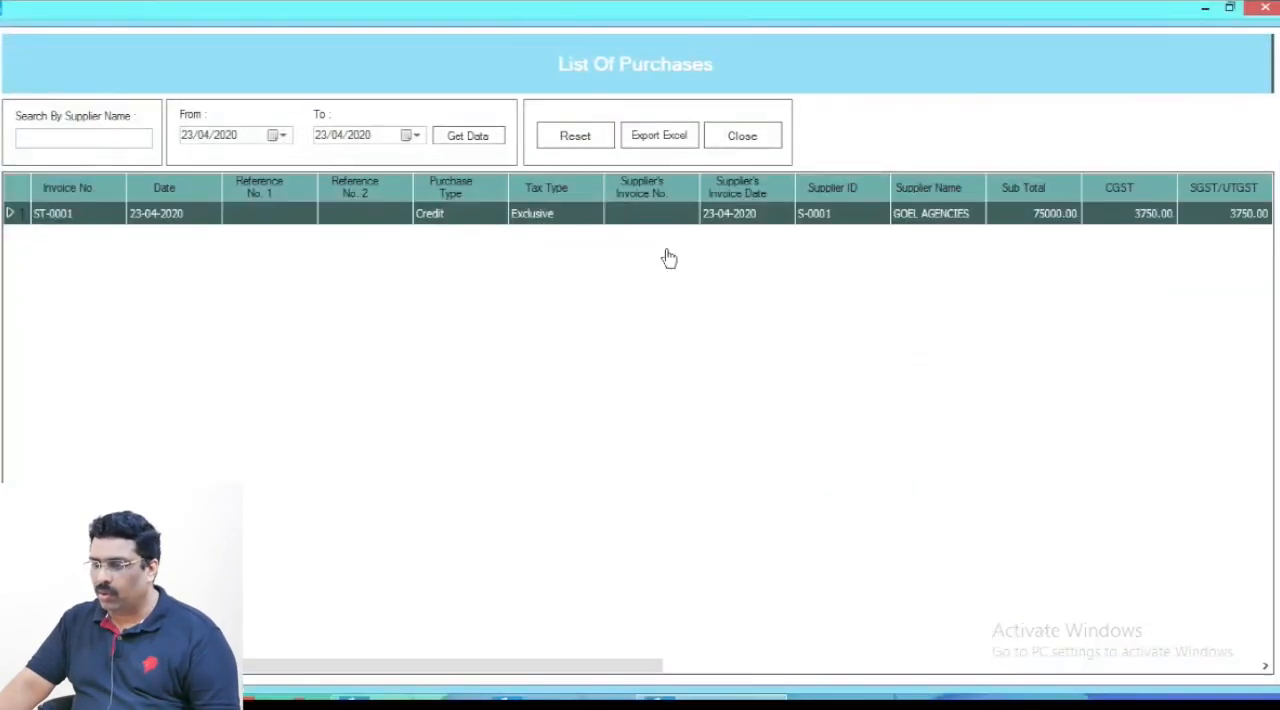
pyautogui.doubleClick(627, 216)
# - Enter "750gram pet cream jar" as a new product name in the saved purchase and load its product details
pyautogui.click(168, 313)
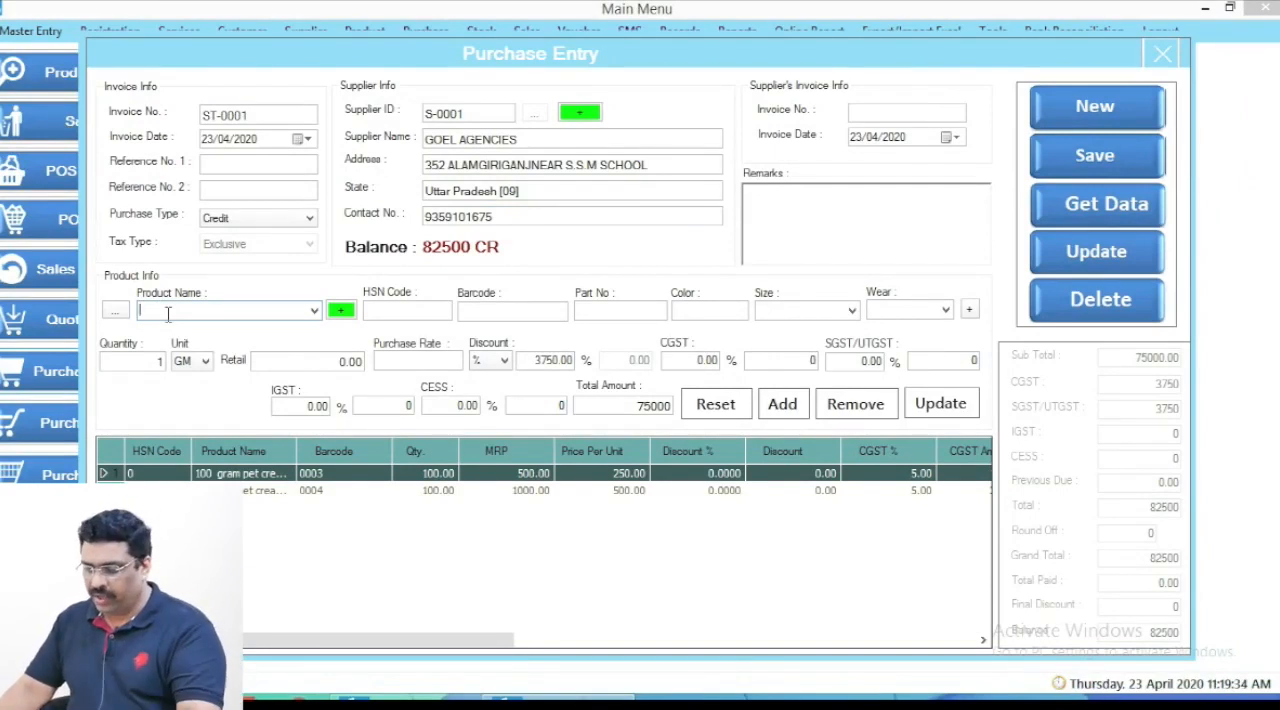
pyautogui.write('5')
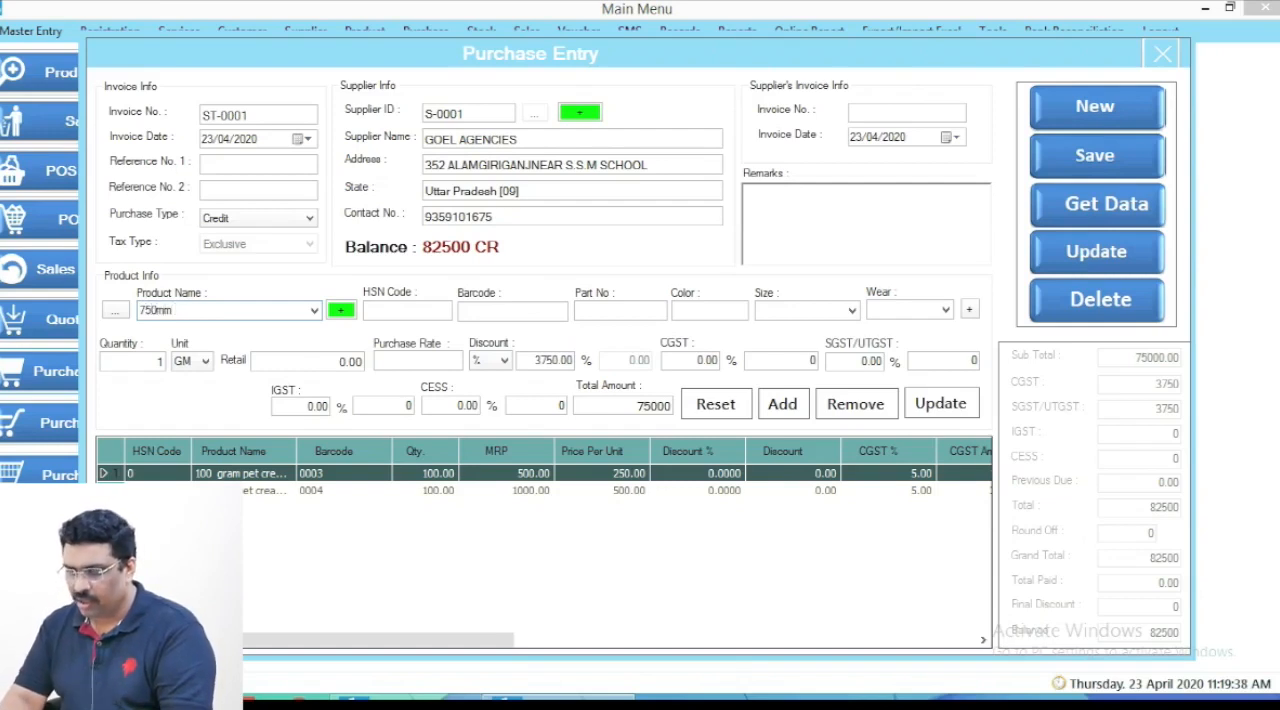
pyautogui.write('0mm')
pyautogui.press('BackSpace')
pyautogui.press('BackSpace')
pyautogui.write('gram pet cream jar')
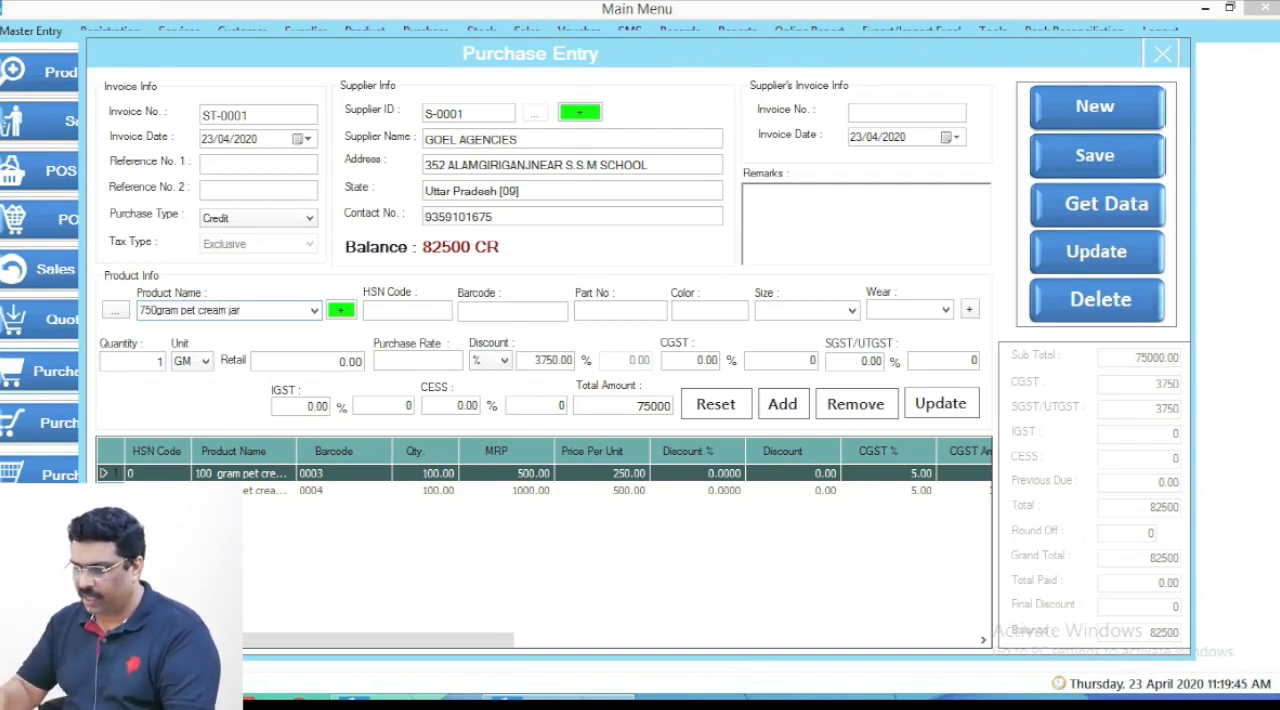
pyautogui.press('Tab')
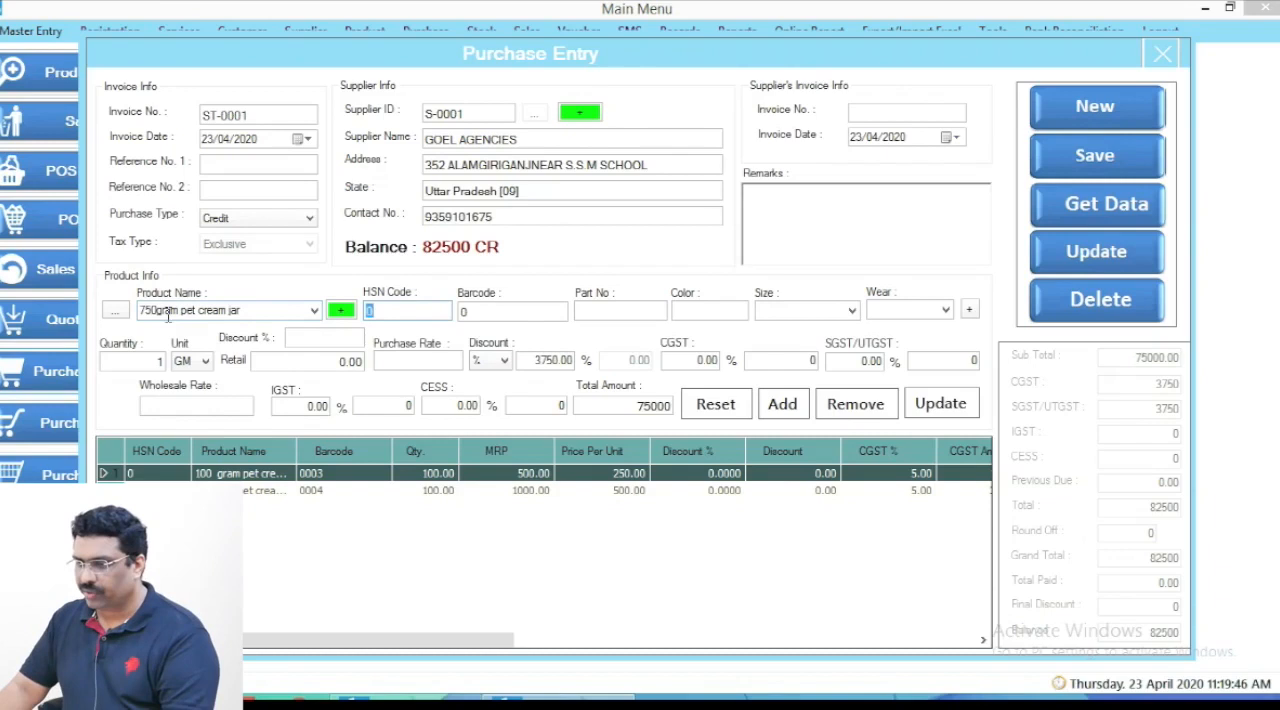
# - Set the 750 gram pet cream jar's quantity to 100, retail price to 1200 and purchase rate to 600
pyautogui.click(150, 362)
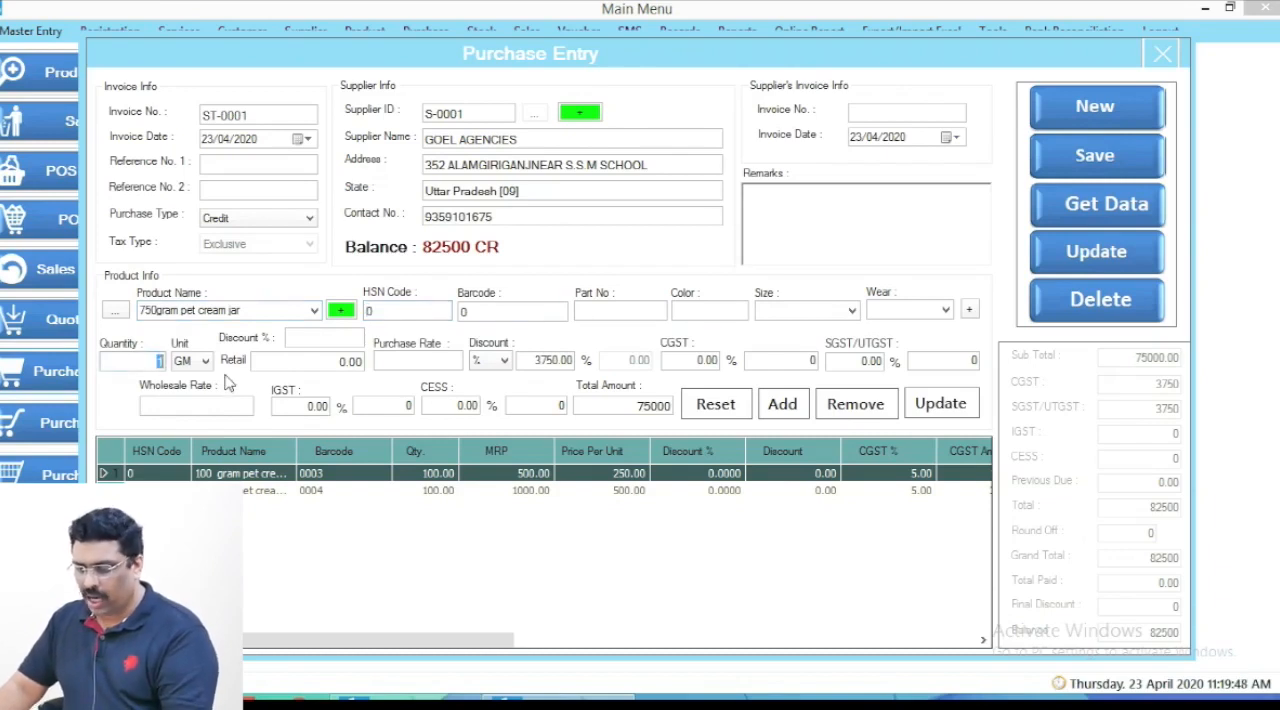
pyautogui.write('100')
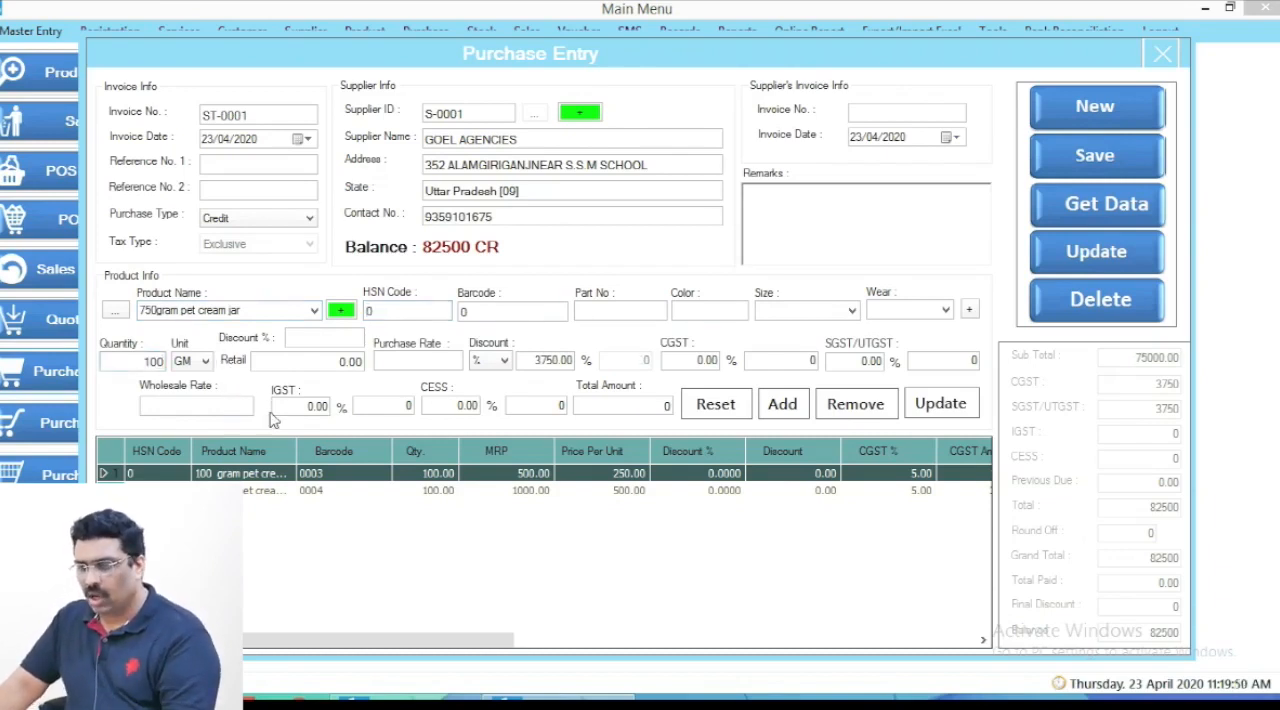
pyautogui.click(316, 364)
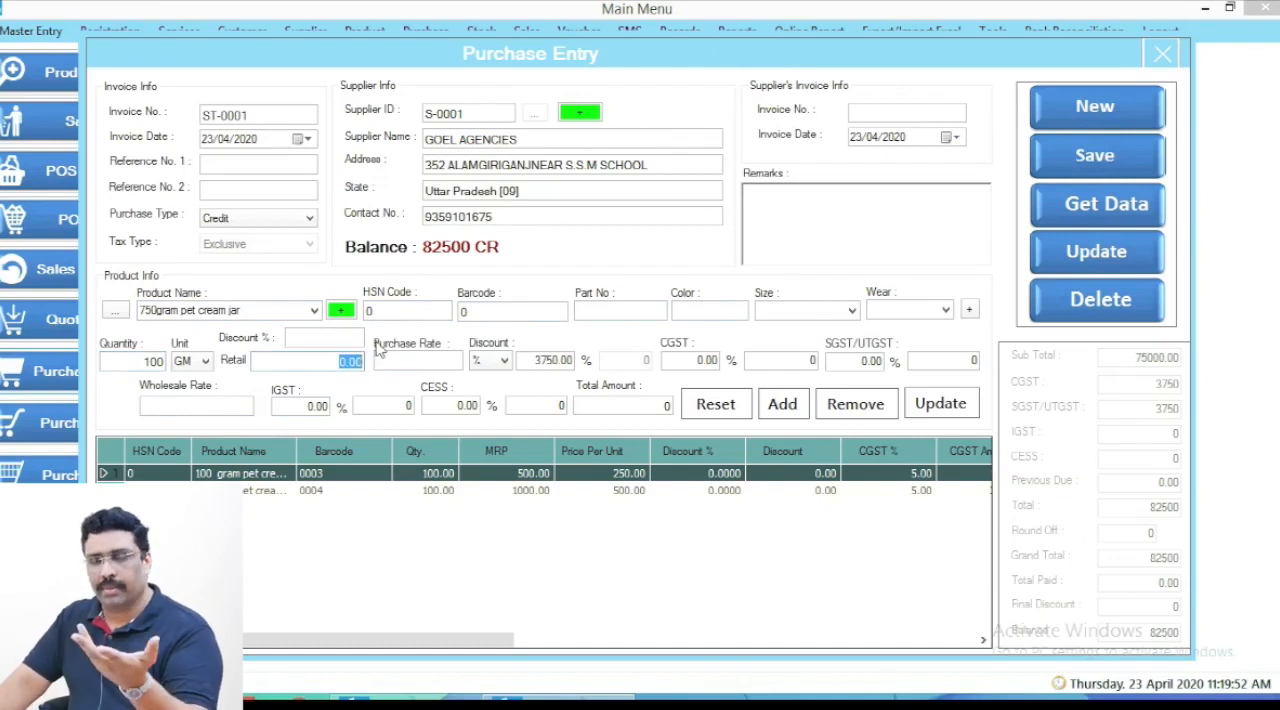
pyautogui.write('1200')
pyautogui.click(407, 363)
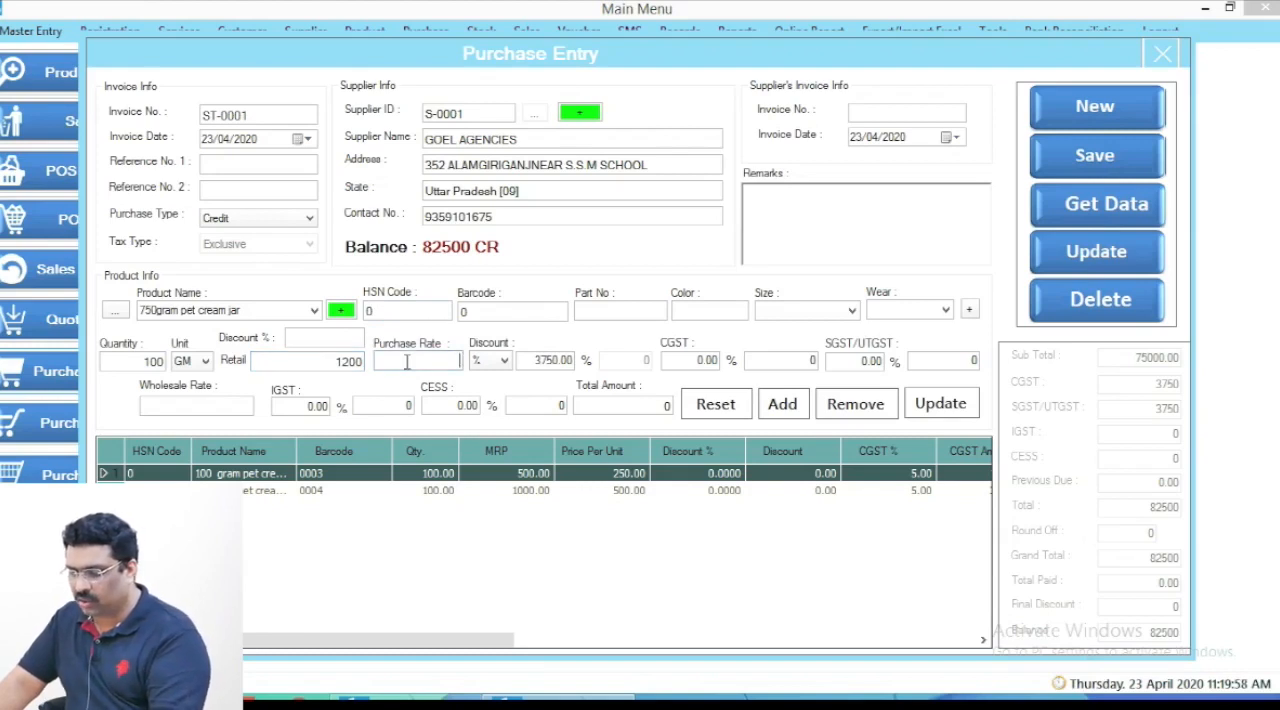
pyautogui.write('600')
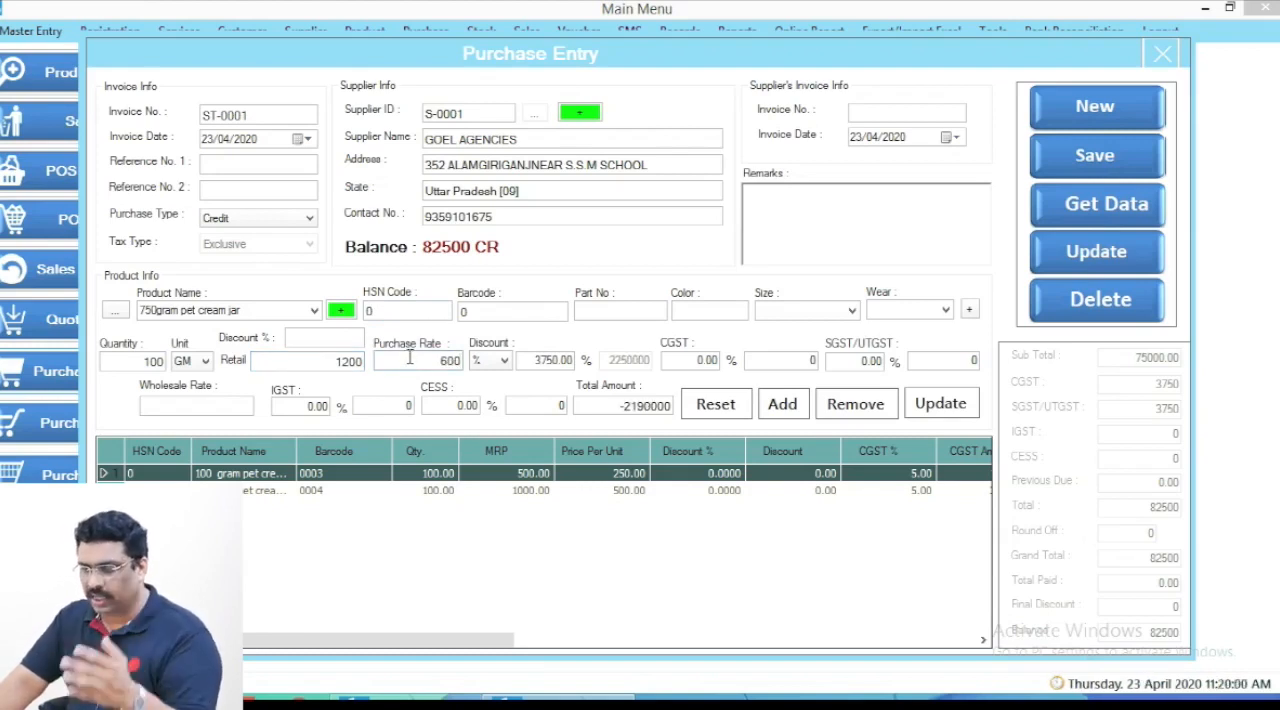
# - Set CGST and SGST/UTGST to 5% each for the 750 gram jar and add it to the purchase lines
pyautogui.moveTo(681, 358); pyautogui.dragTo(884, 360)
pyautogui.write('55')
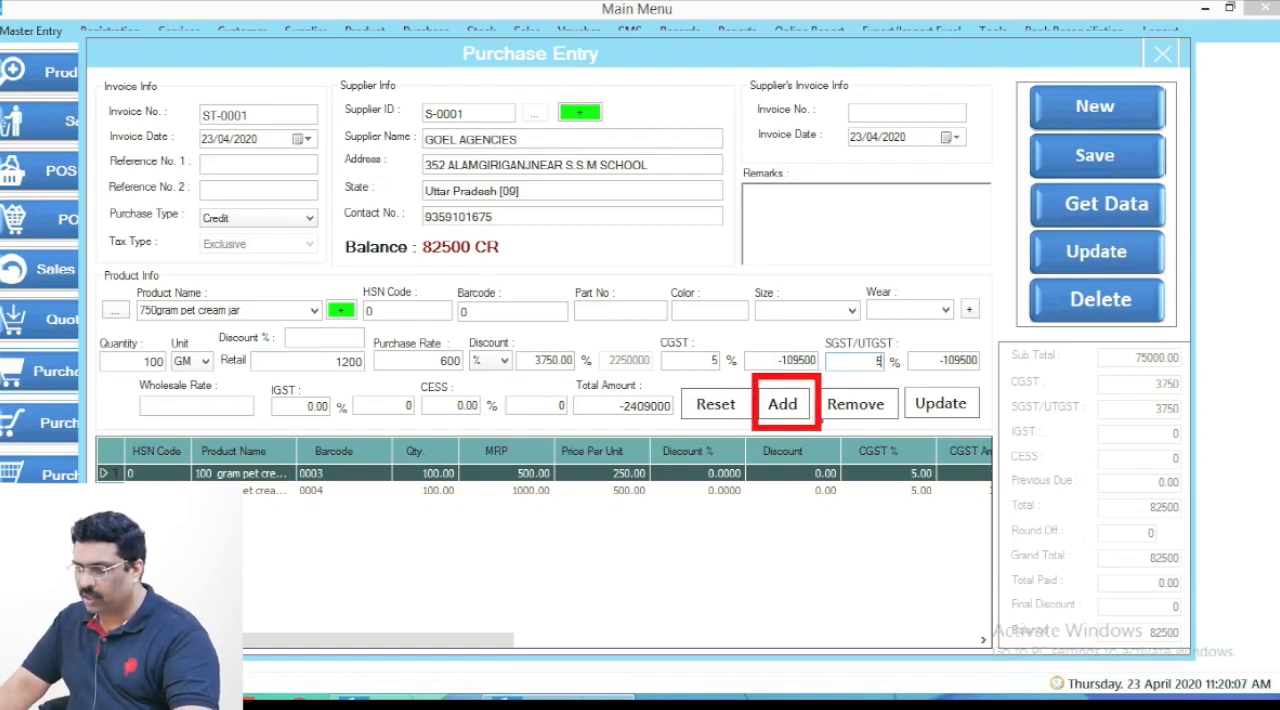
pyautogui.click(786, 405)
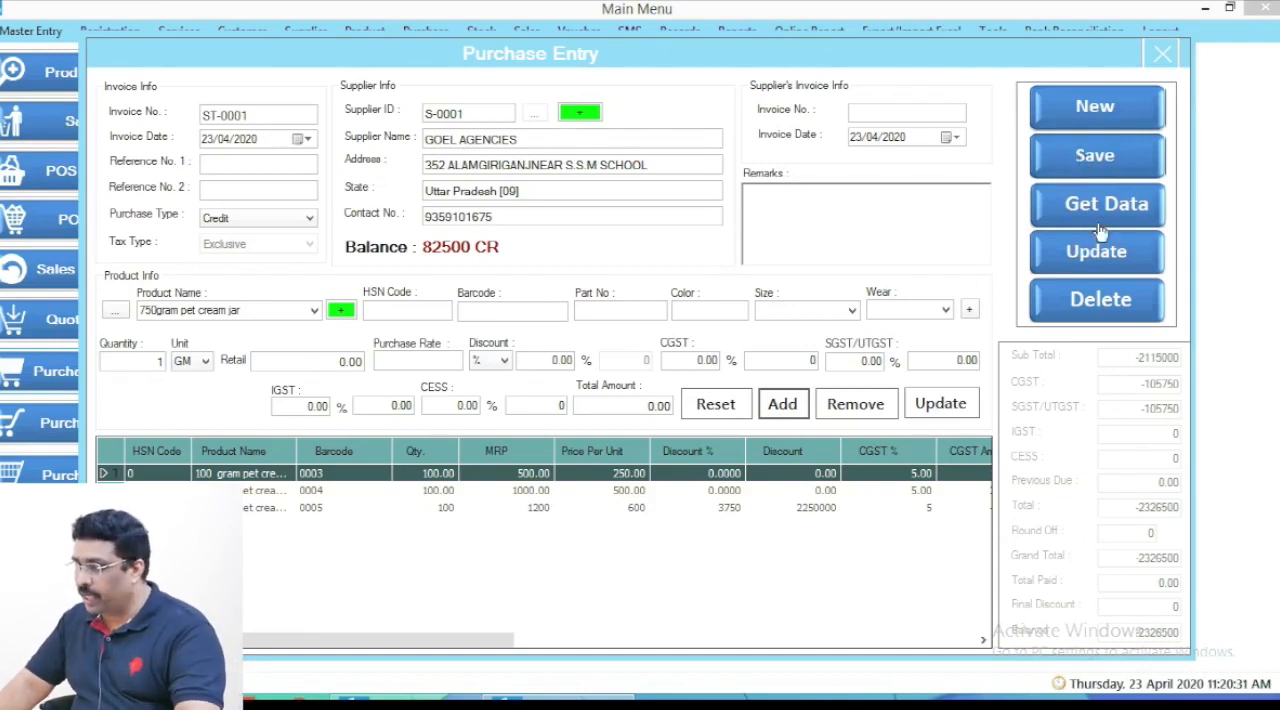
# - Update the saved GOEL AGENCIES purchase with the added jar line and close purchase entry
pyautogui.moveTo(1008, 228); pyautogui.dragTo(1165, 267)
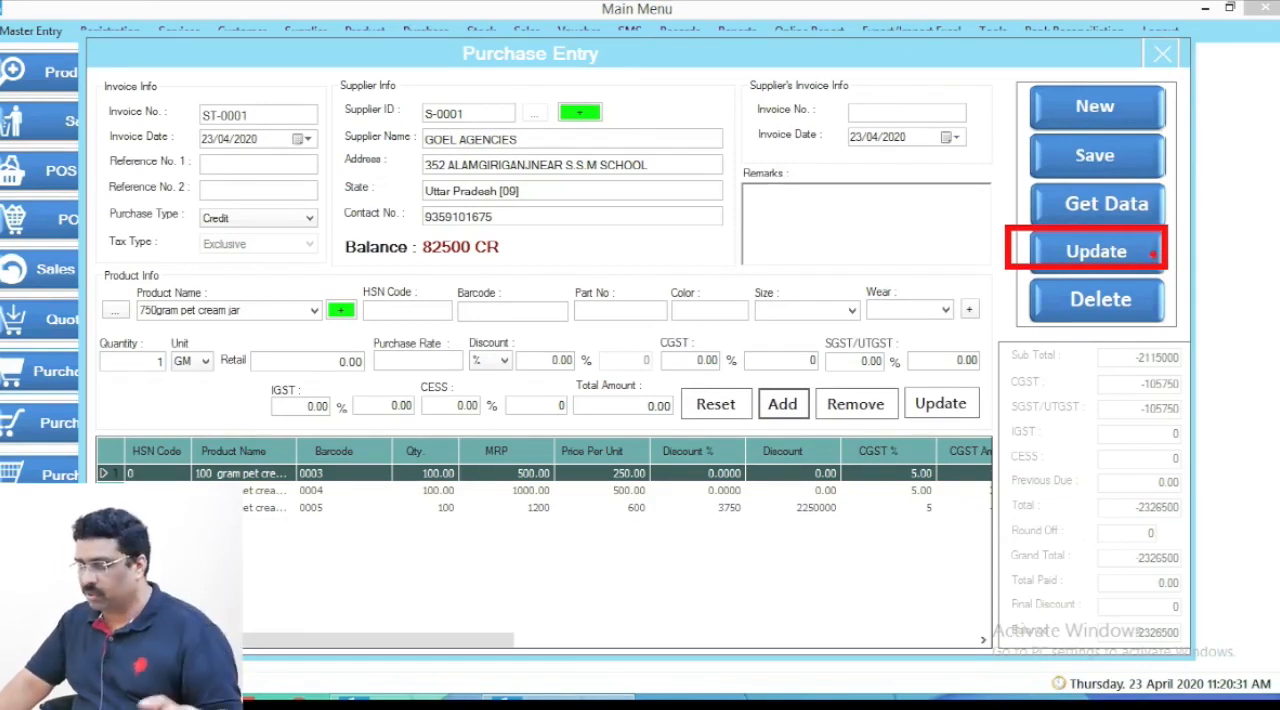
pyautogui.click(1112, 258)
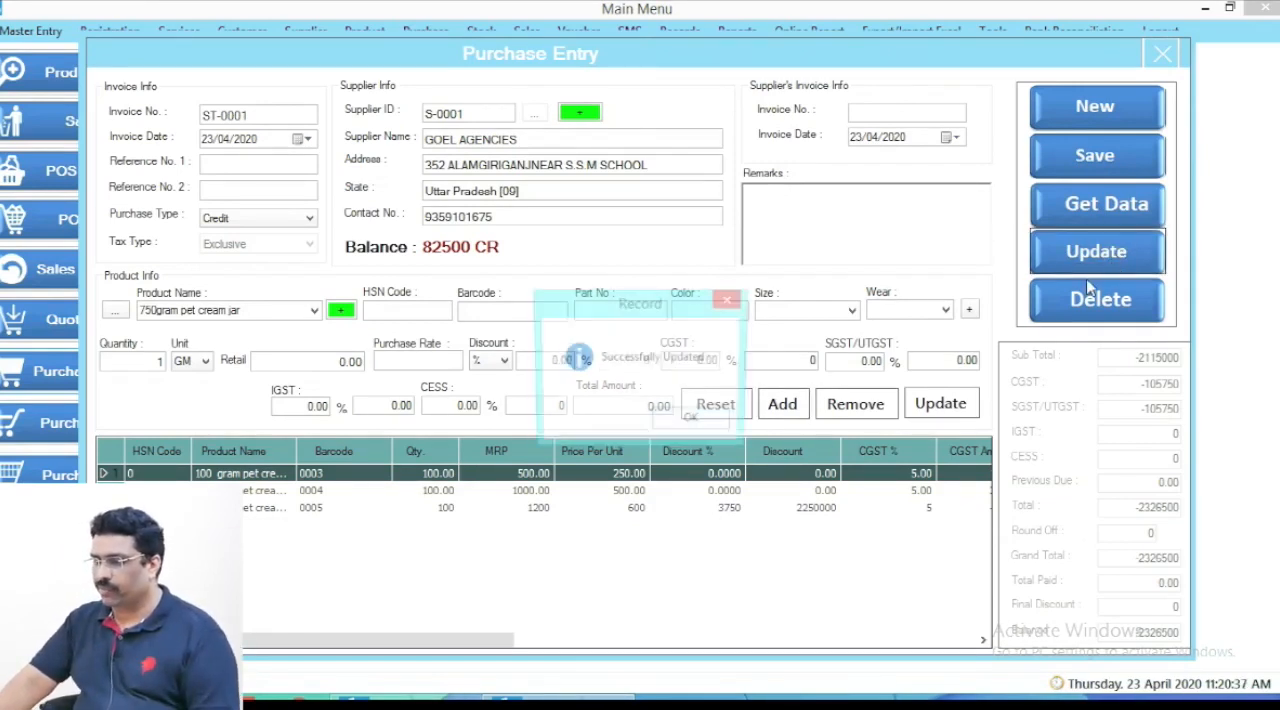
pyautogui.click(705, 425)
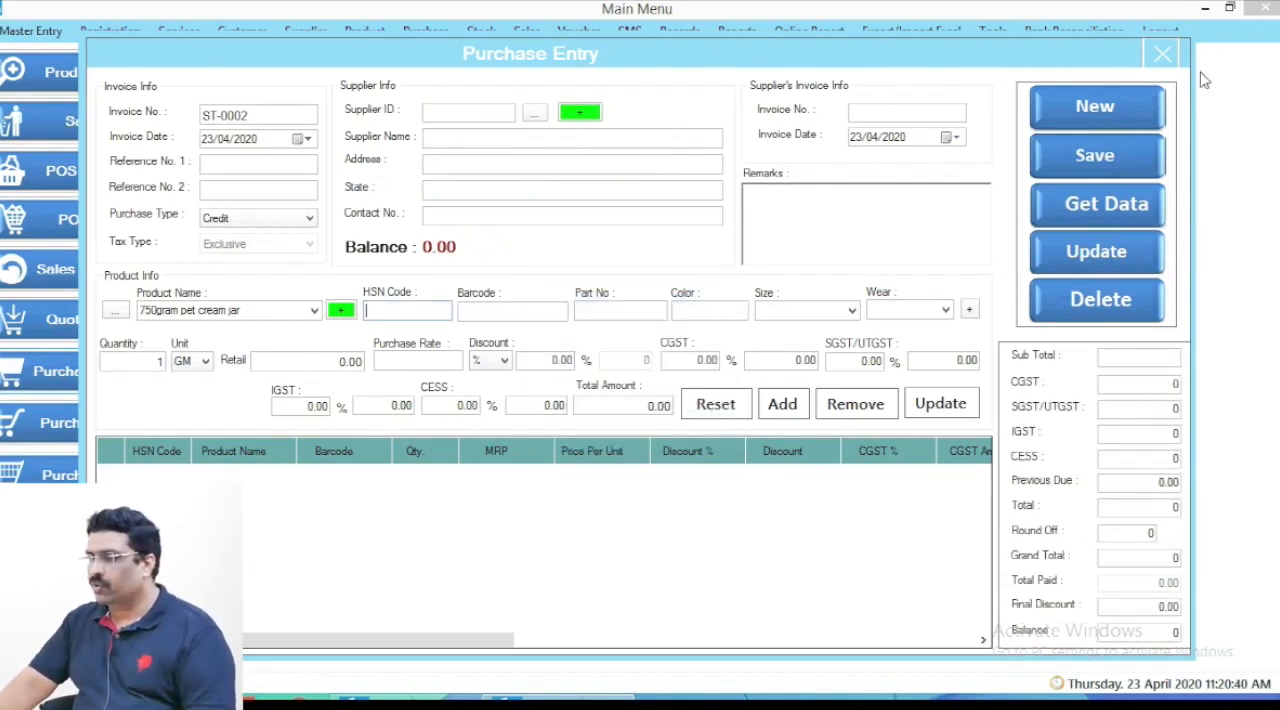
pyautogui.click(1161, 54)
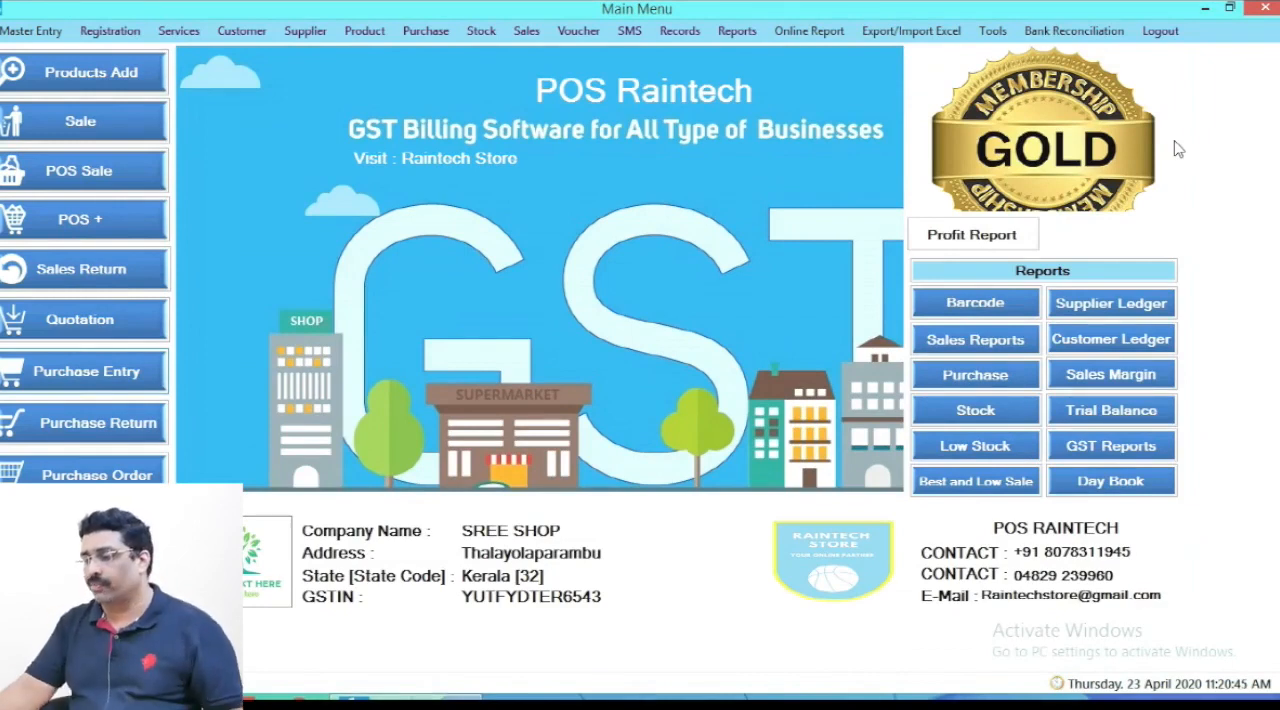
# - View the Stock In report, examine each product's name, barcode and quantity, and close the report
pyautogui.click(980, 400)
pyautogui.click(514, 396)
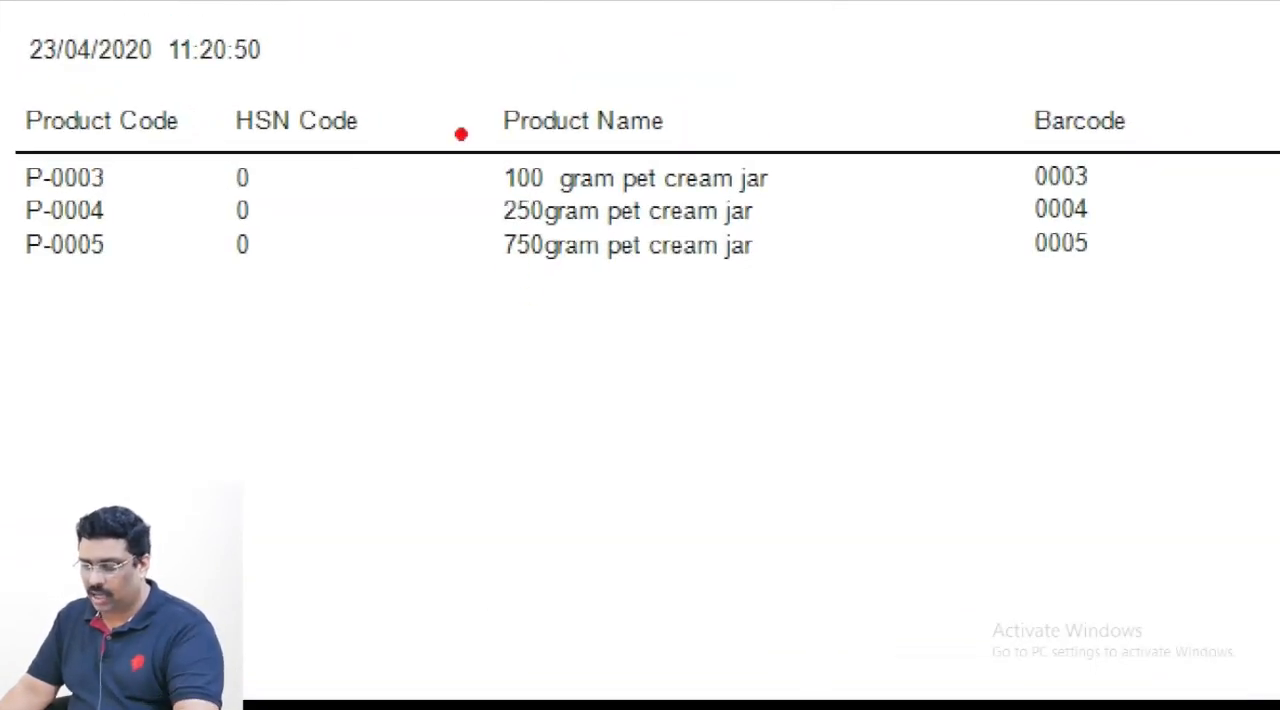
pyautogui.moveTo(446, 122)
pyautogui.mouseDown()
pyautogui.moveTo(600, 302)
pyautogui.moveTo(806, 313)
pyautogui.mouseUp()
pyautogui.press('Escape')
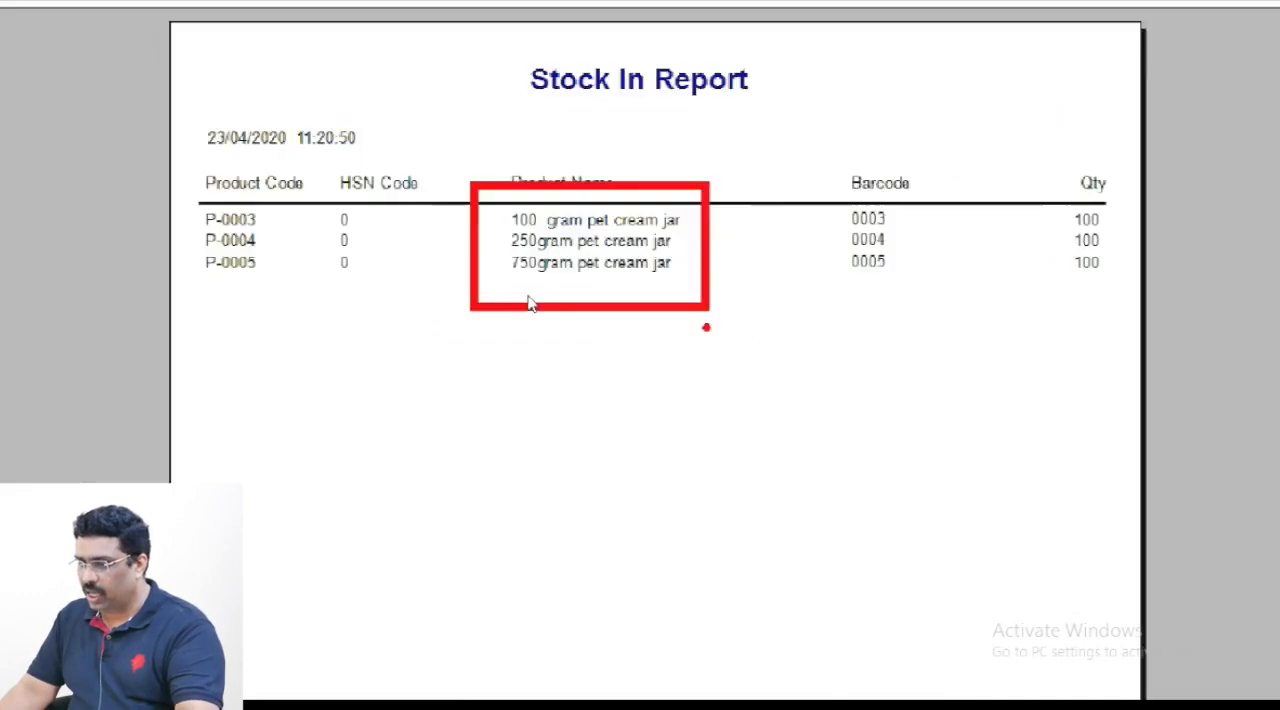
pyautogui.moveTo(755, 197)
pyautogui.mouseDown()
pyautogui.moveTo(827, 313)
pyautogui.moveTo(849, 321)
pyautogui.mouseUp()
pyautogui.moveTo(924, 180); pyautogui.dragTo(1004, 318)
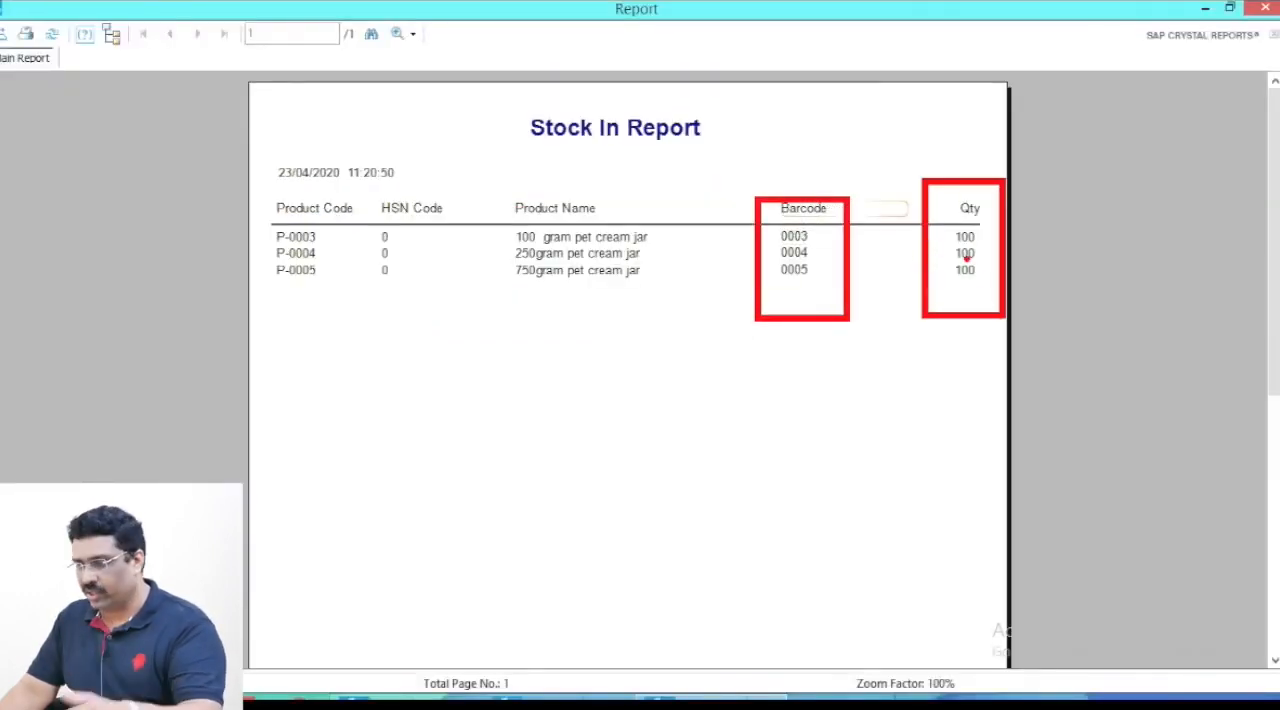
pyautogui.press('Escape')
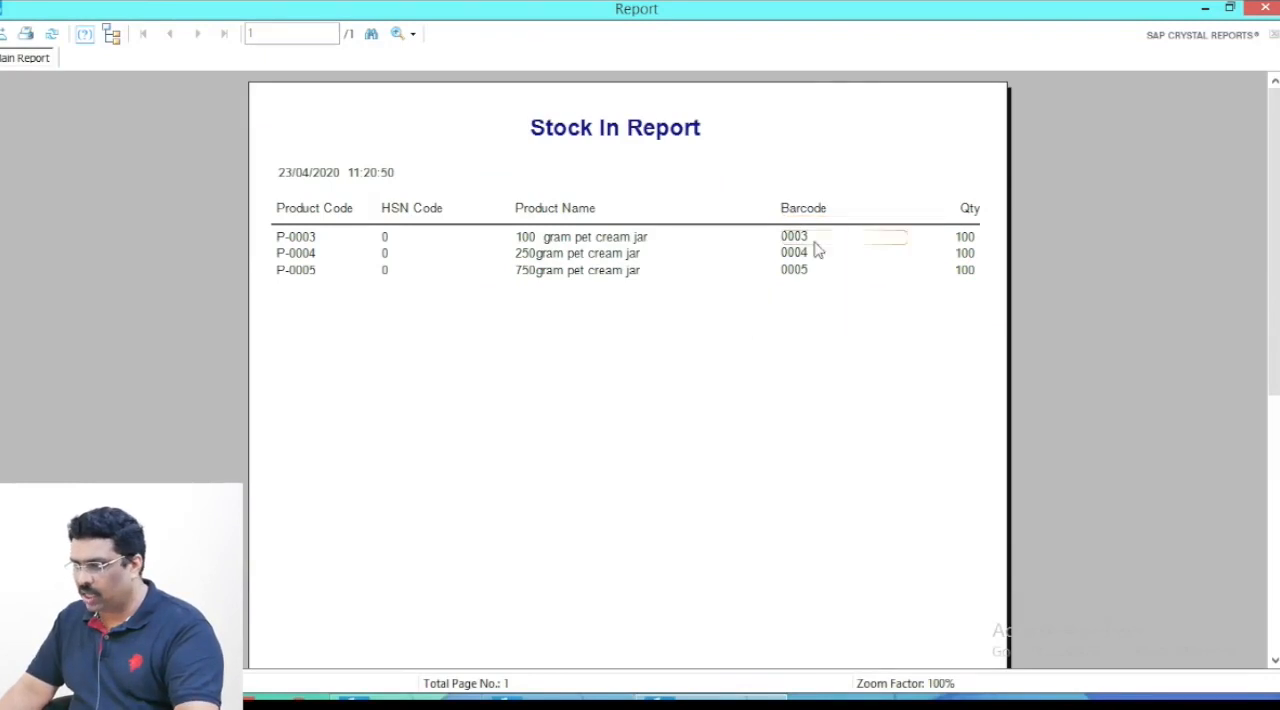
pyautogui.hotkey('ctrl', '1')
pyautogui.click(986, 262)
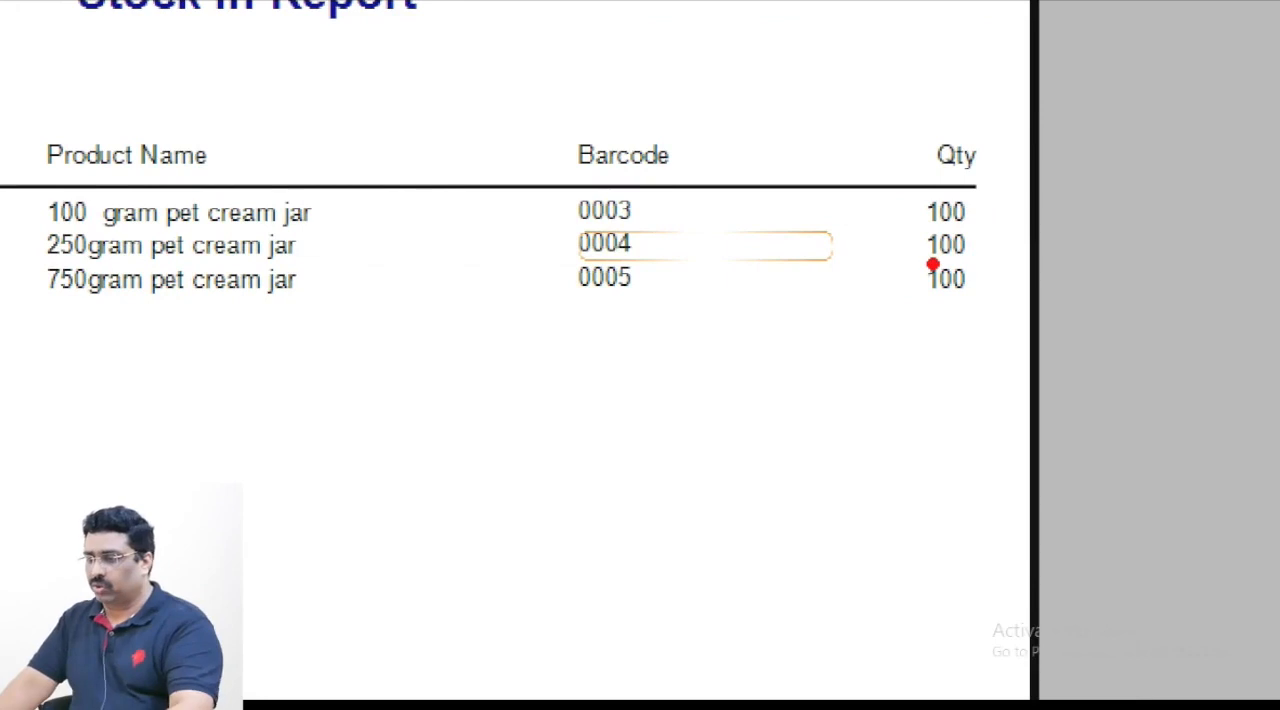
pyautogui.press('Escape')
pyautogui.hotkey('alt', 'F4')
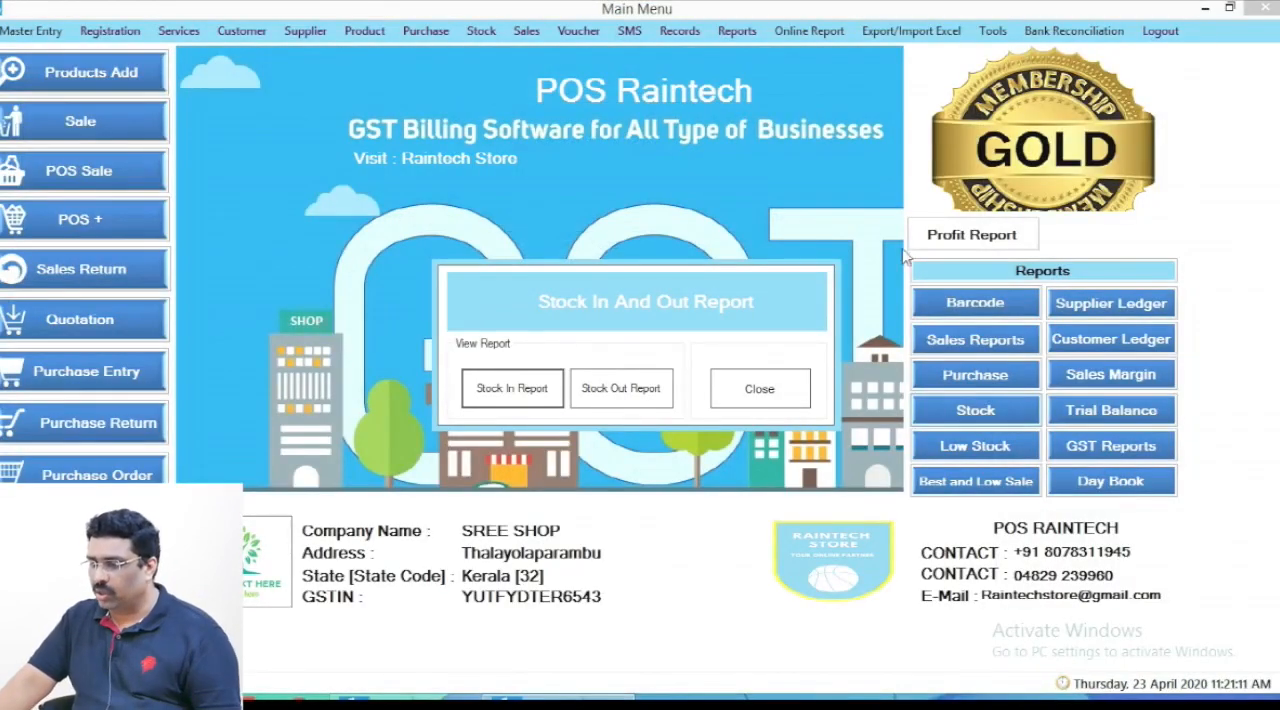
pyautogui.click(766, 381)
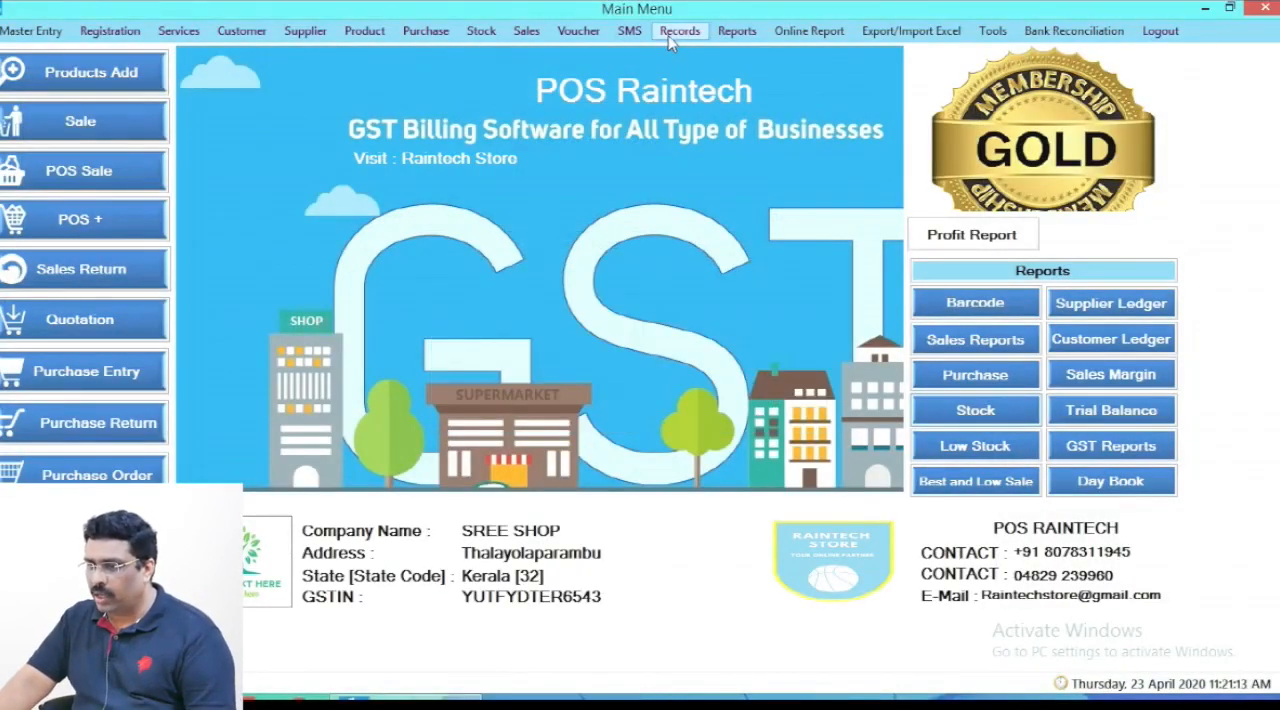
# - Open the Stock In list and show all stock items with their purchase and sale values
pyautogui.click(484, 32)
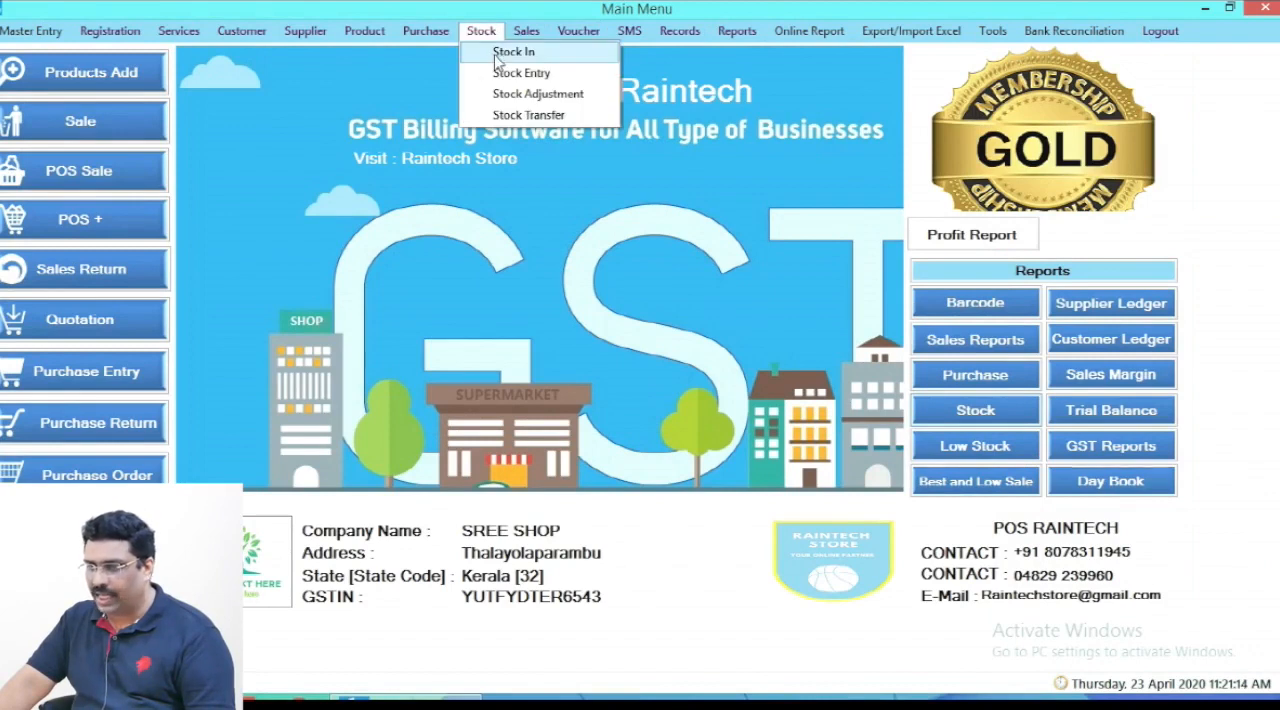
pyautogui.click(494, 49)
pyautogui.click(829, 134)
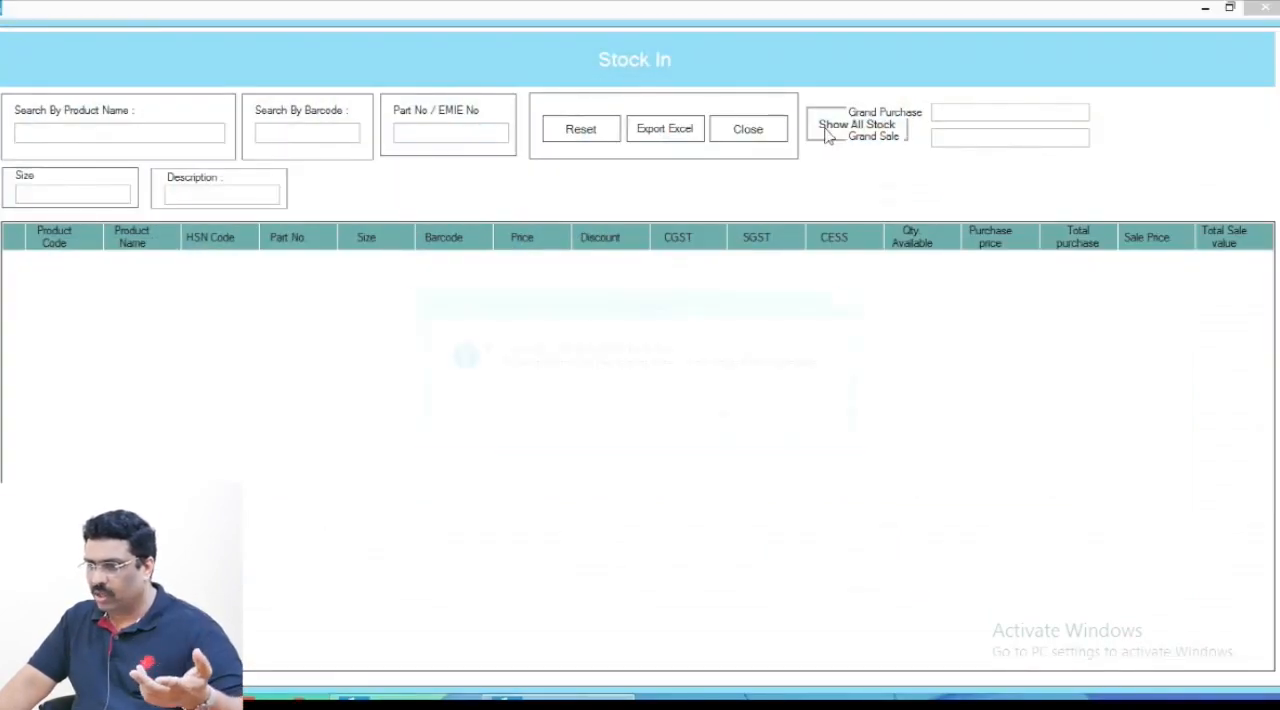
pyautogui.click(740, 430)
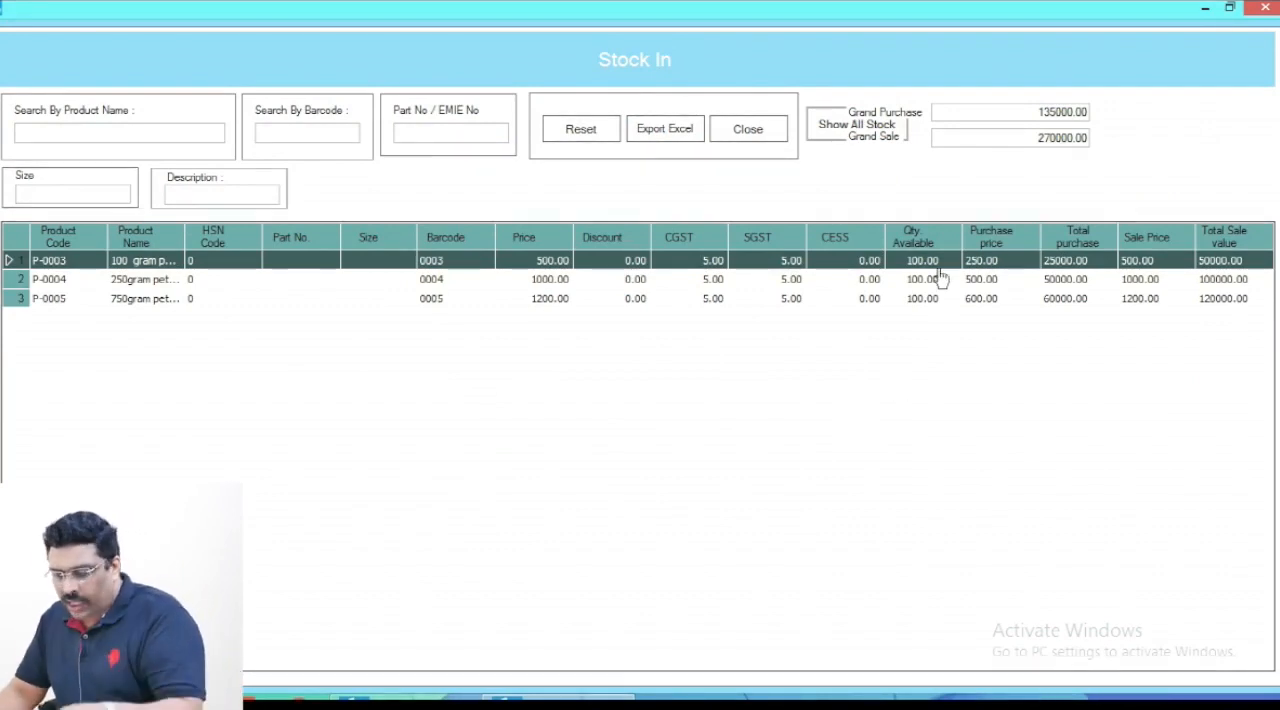
# - Examine the grand purchase and grand sale totals against available quantities and total purchase values, and close the stock list
pyautogui.moveTo(928, 89)
pyautogui.mouseDown()
pyautogui.moveTo(1053, 128)
pyautogui.moveTo(1106, 129)
pyautogui.mouseUp()
pyautogui.press('Escape')
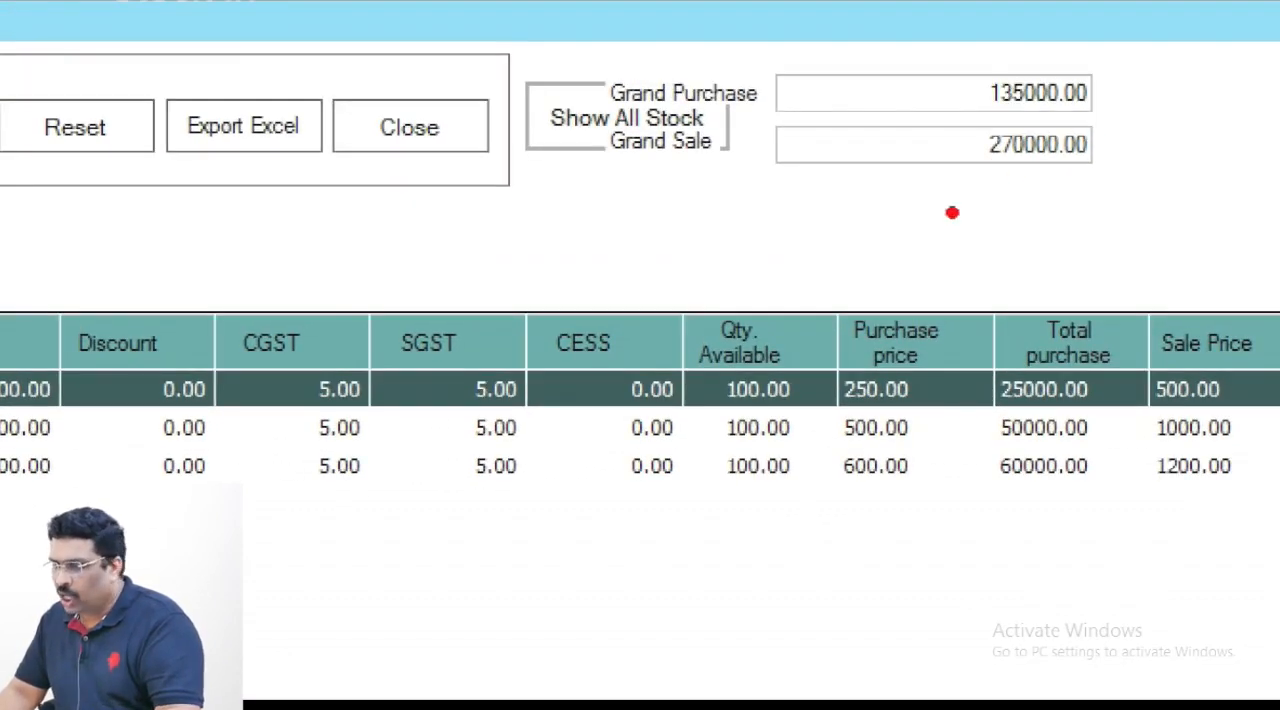
pyautogui.moveTo(724, 42); pyautogui.dragTo(1166, 119)
pyautogui.moveTo(1167, 228)
pyautogui.mouseDown()
pyautogui.moveTo(1057, 137)
pyautogui.moveTo(762, 120)
pyautogui.mouseUp()
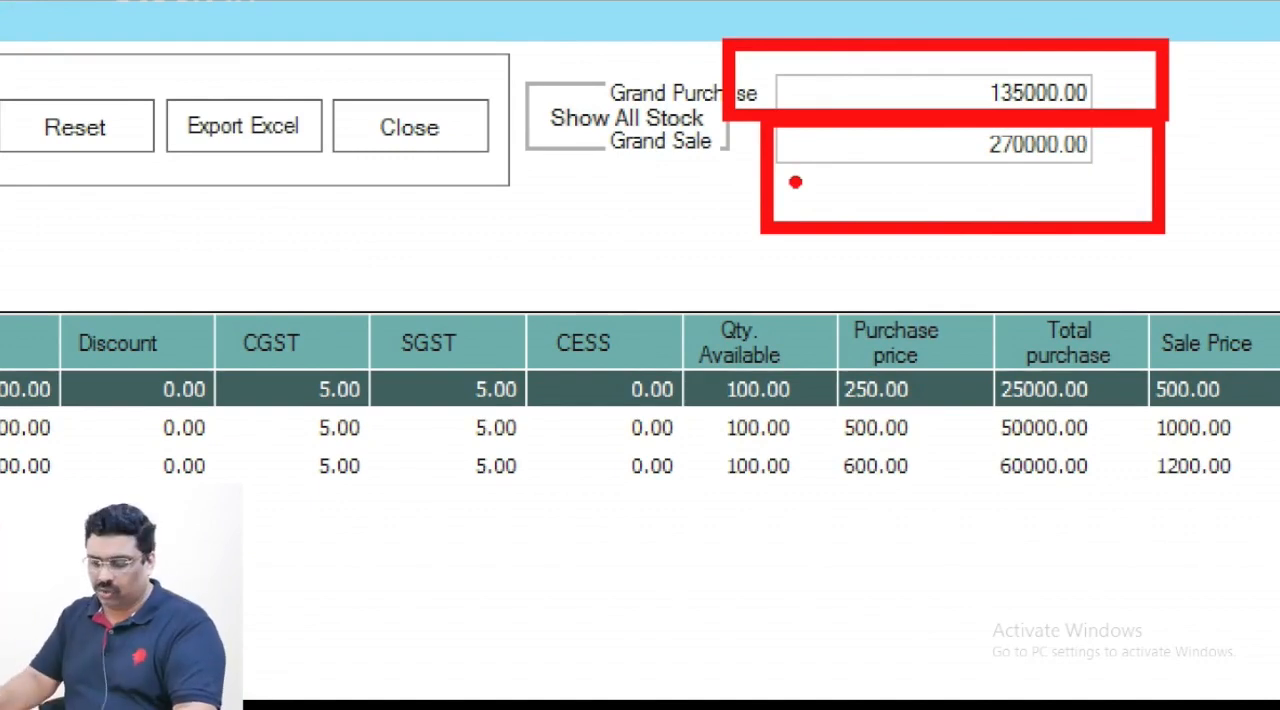
pyautogui.press('Escape')
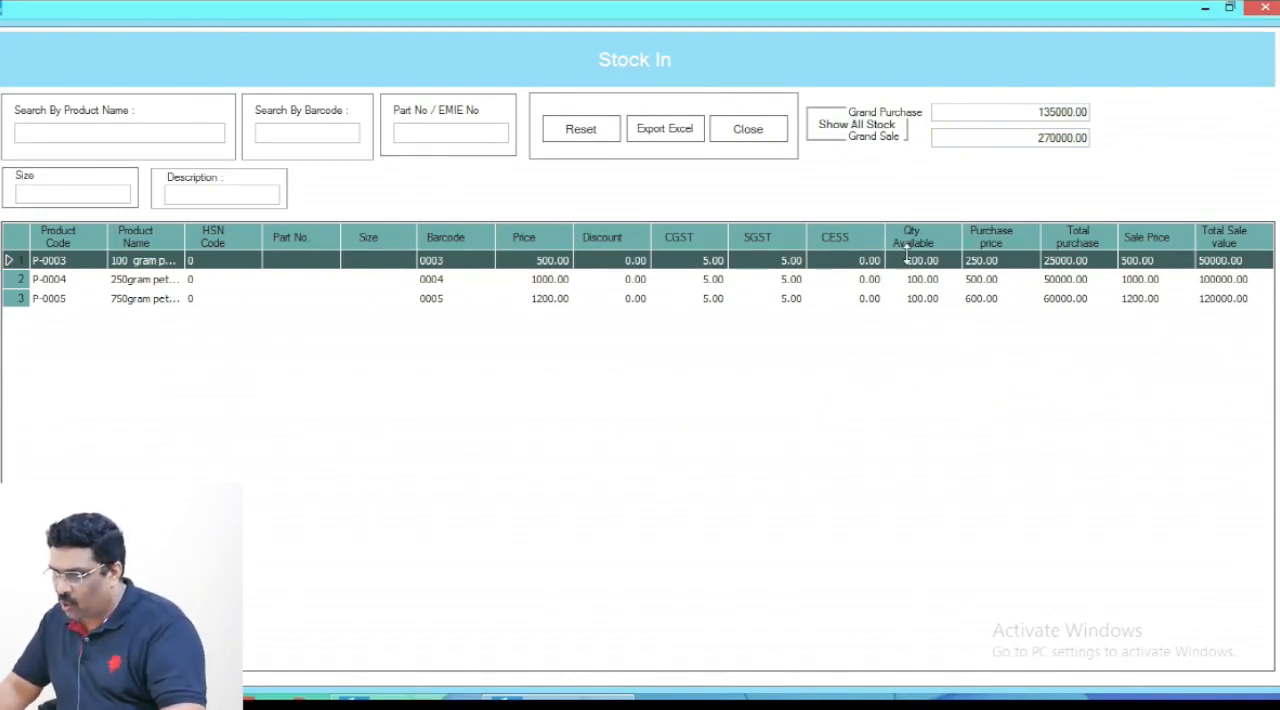
pyautogui.moveTo(888, 204); pyautogui.dragTo(948, 342)
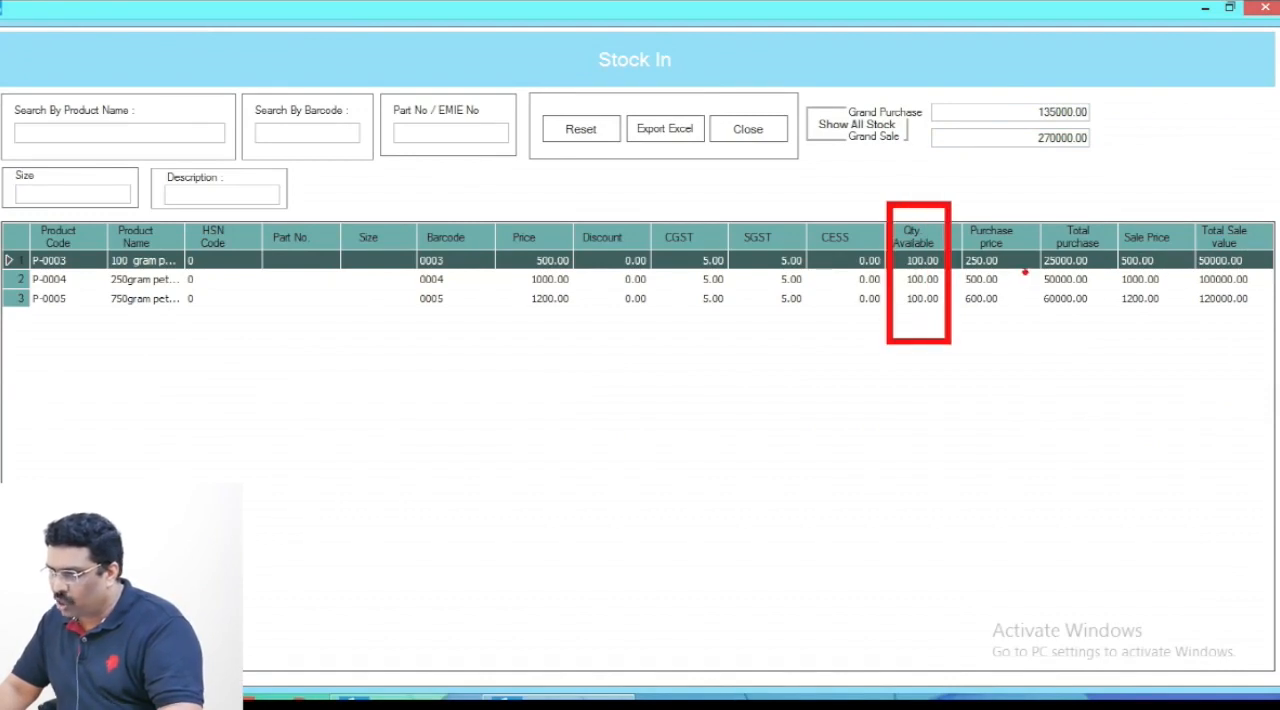
pyautogui.moveTo(1038, 200); pyautogui.dragTo(1117, 342)
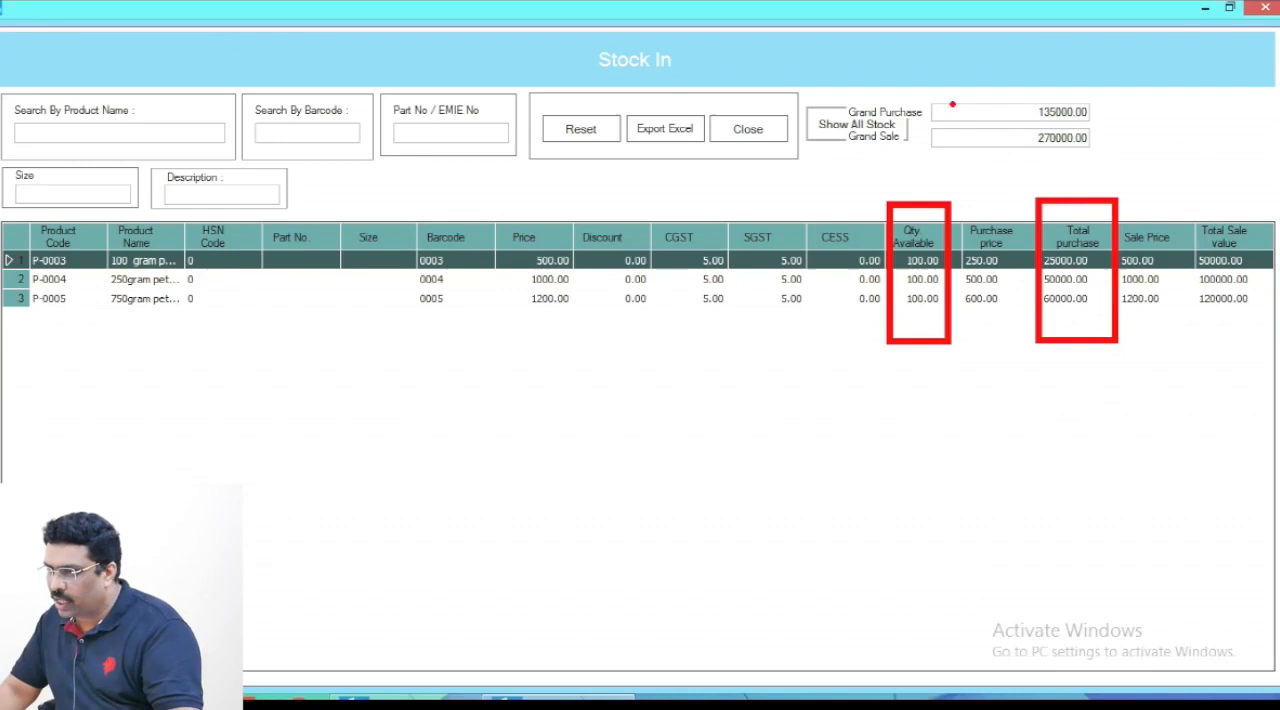
pyautogui.moveTo(952, 99); pyautogui.dragTo(1112, 127)
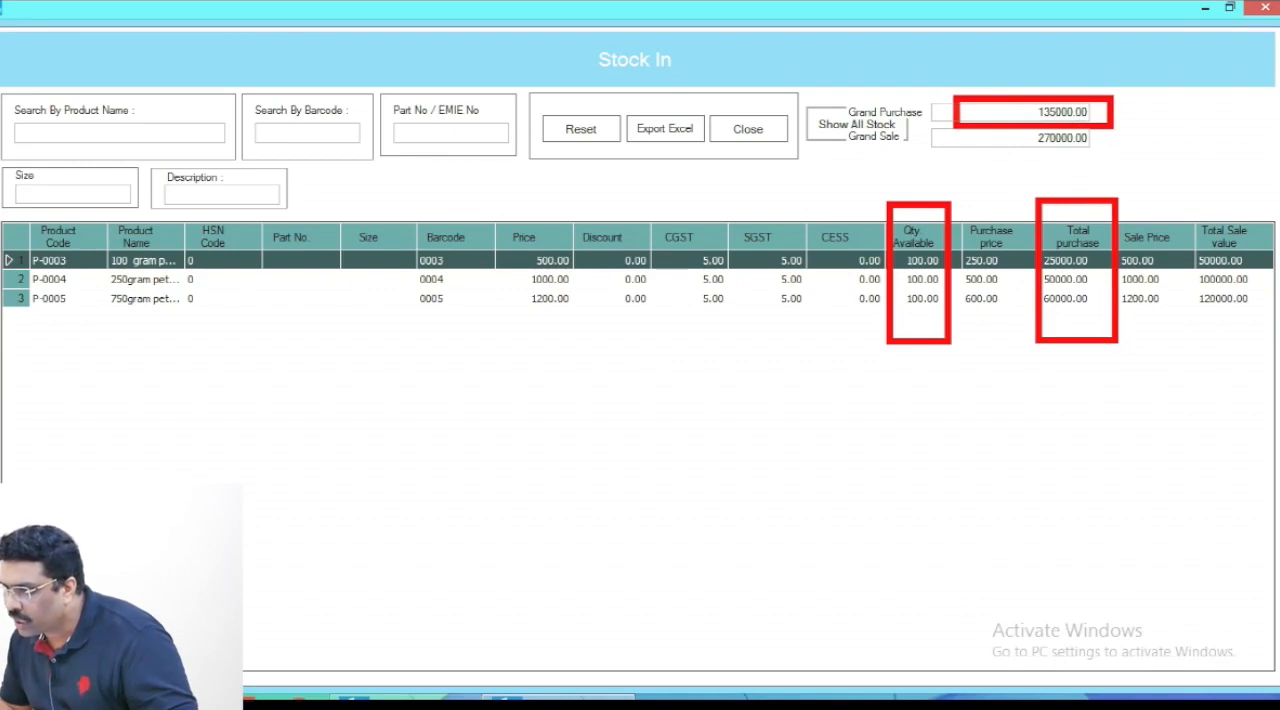
pyautogui.press('Escape')
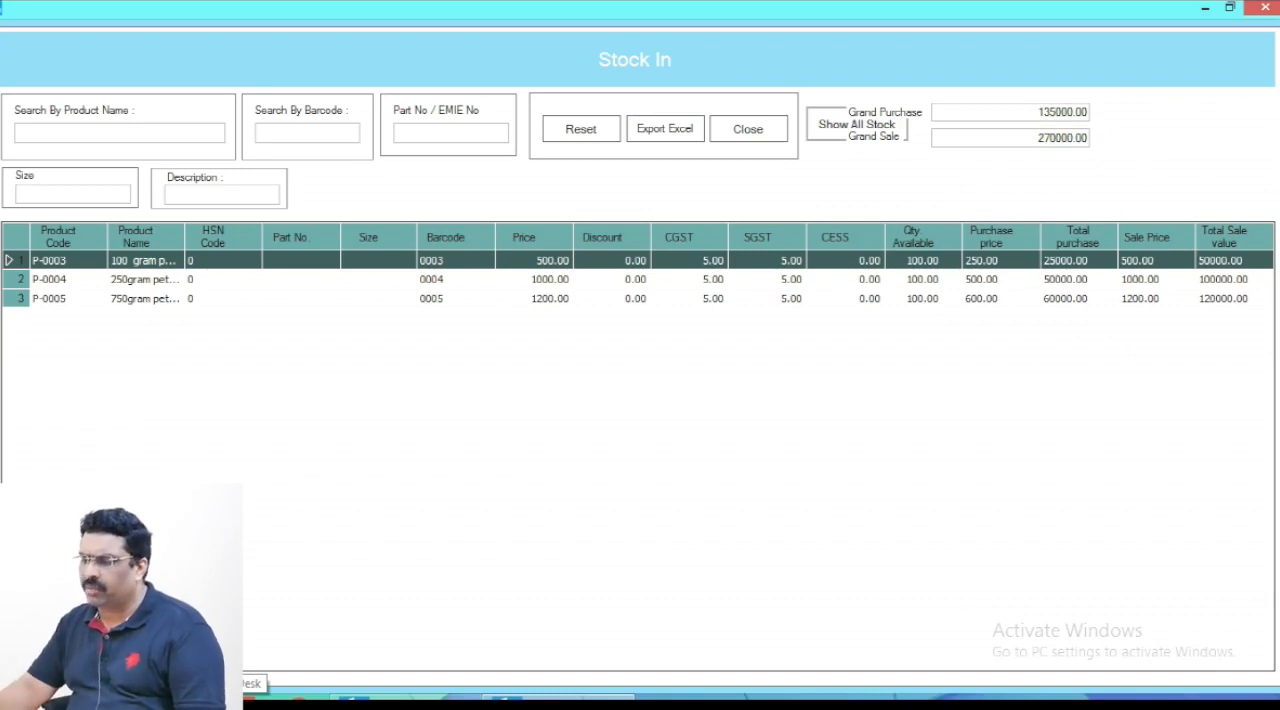
pyautogui.click(1264, 7)
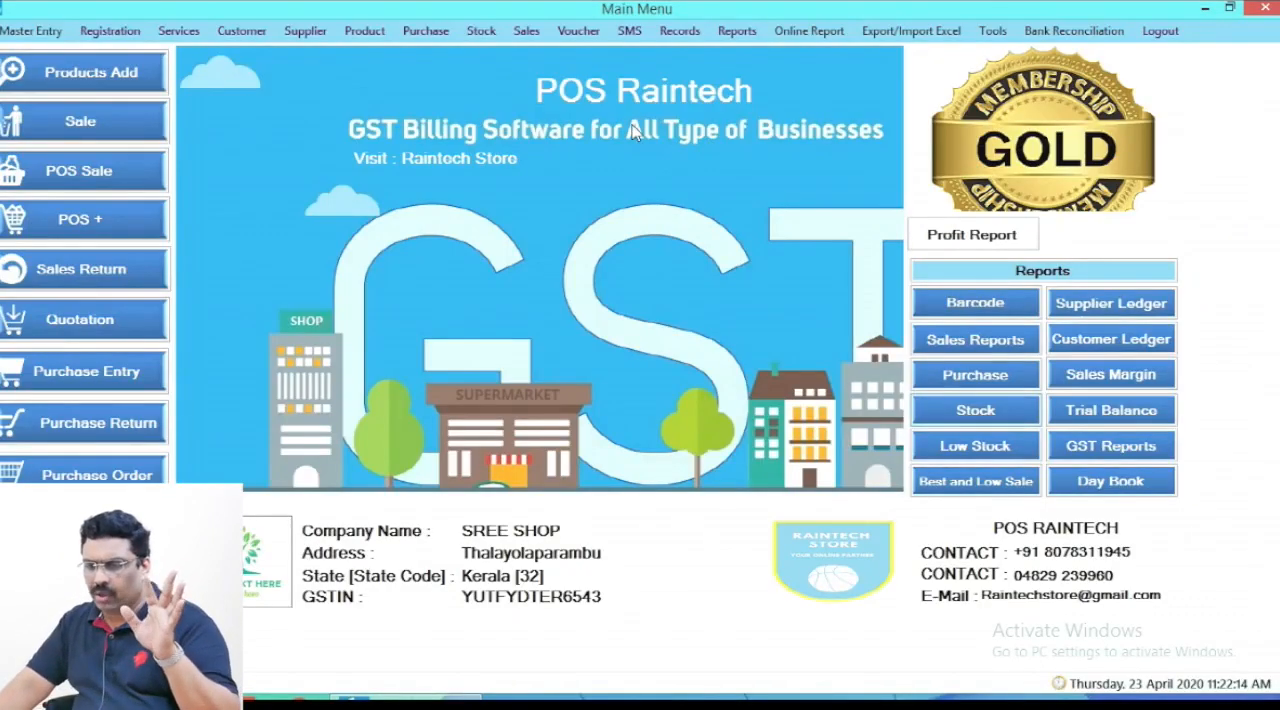
# - Reopen purchase entry and load the updated GOEL AGENCIES credit purchase from the list of purchases
pyautogui.click(62, 370)
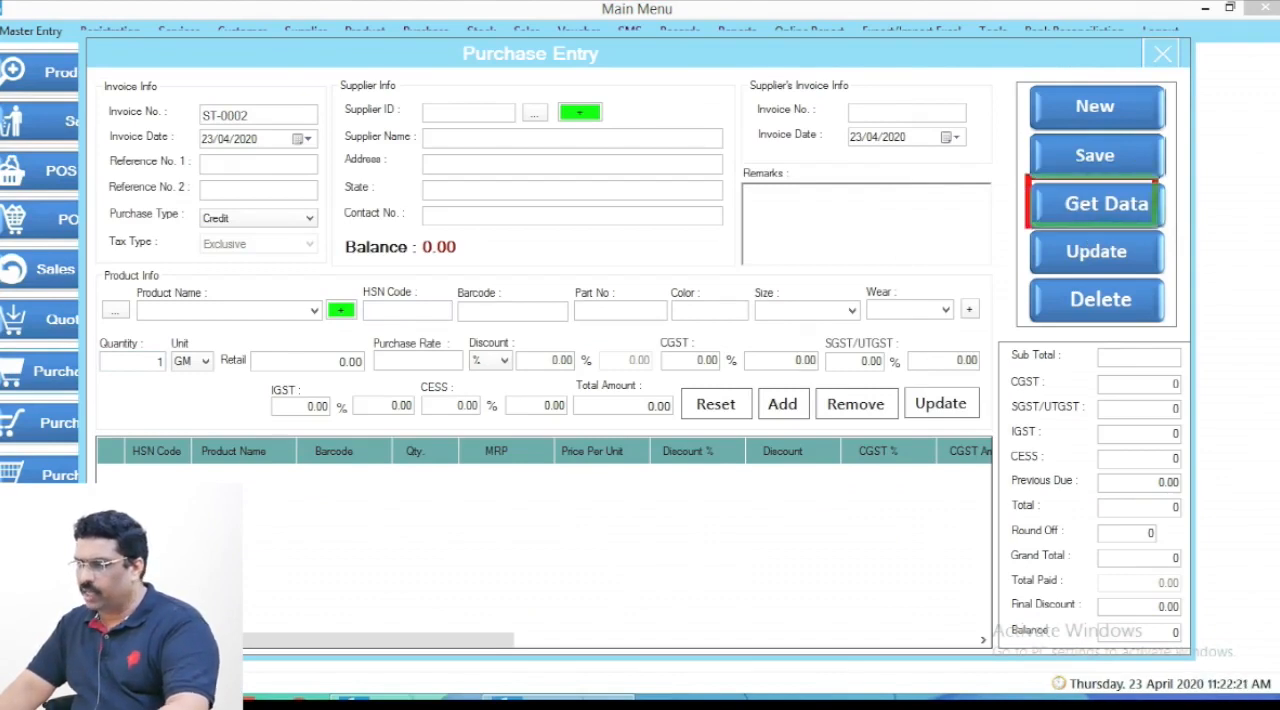
pyautogui.click(1112, 207)
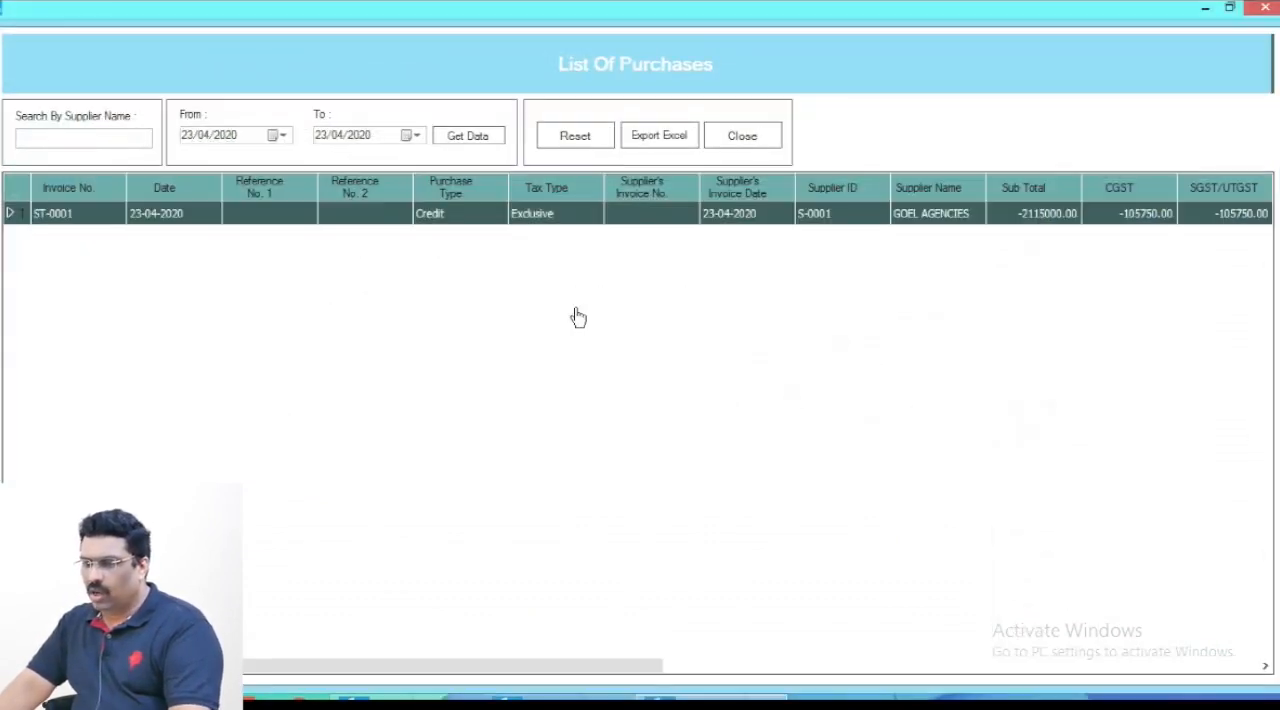
pyautogui.doubleClick(520, 213)
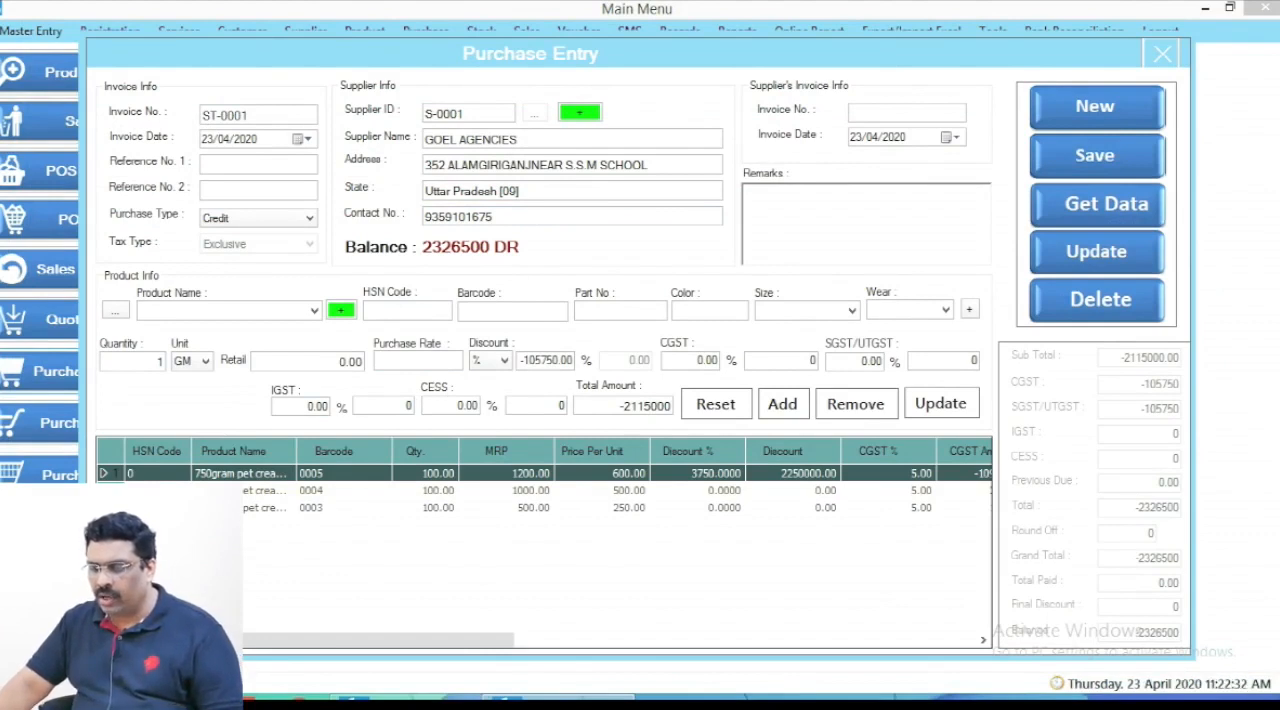
# - Select the 100 gram pet cream jar line in the purchase and set its quantity to 50
pyautogui.click(228, 508)
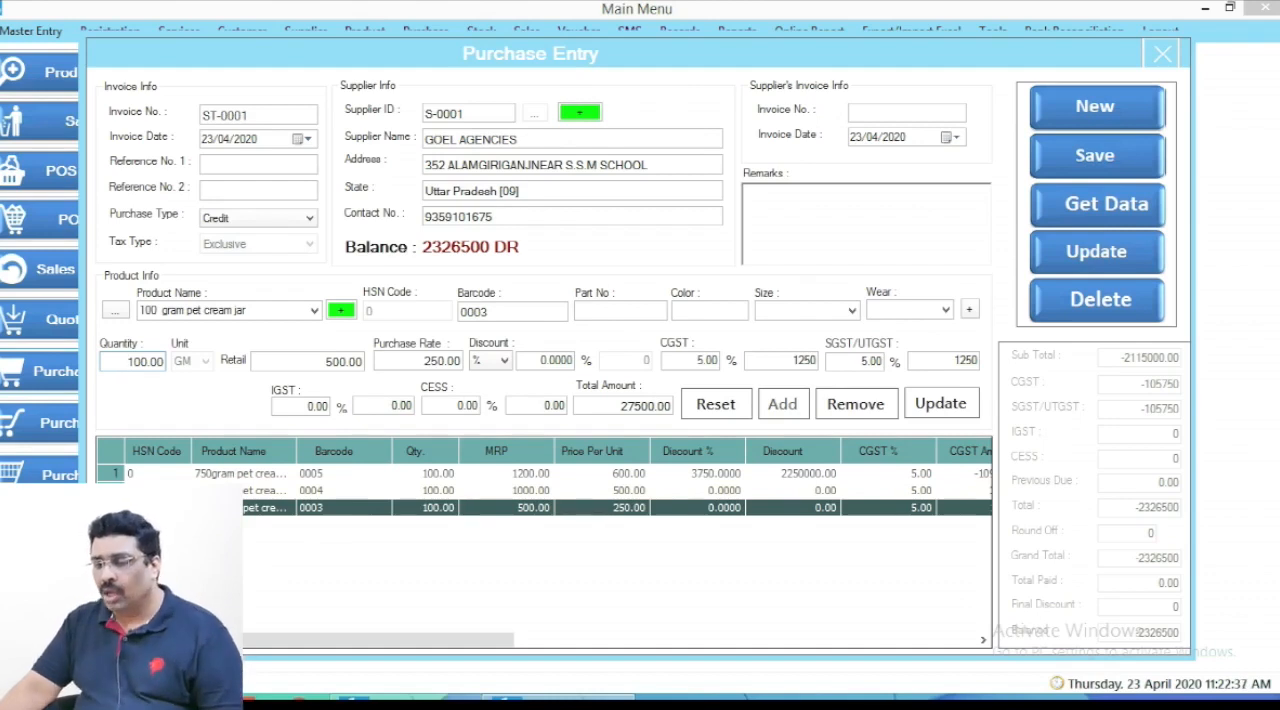
pyautogui.doubleClick(140, 360)
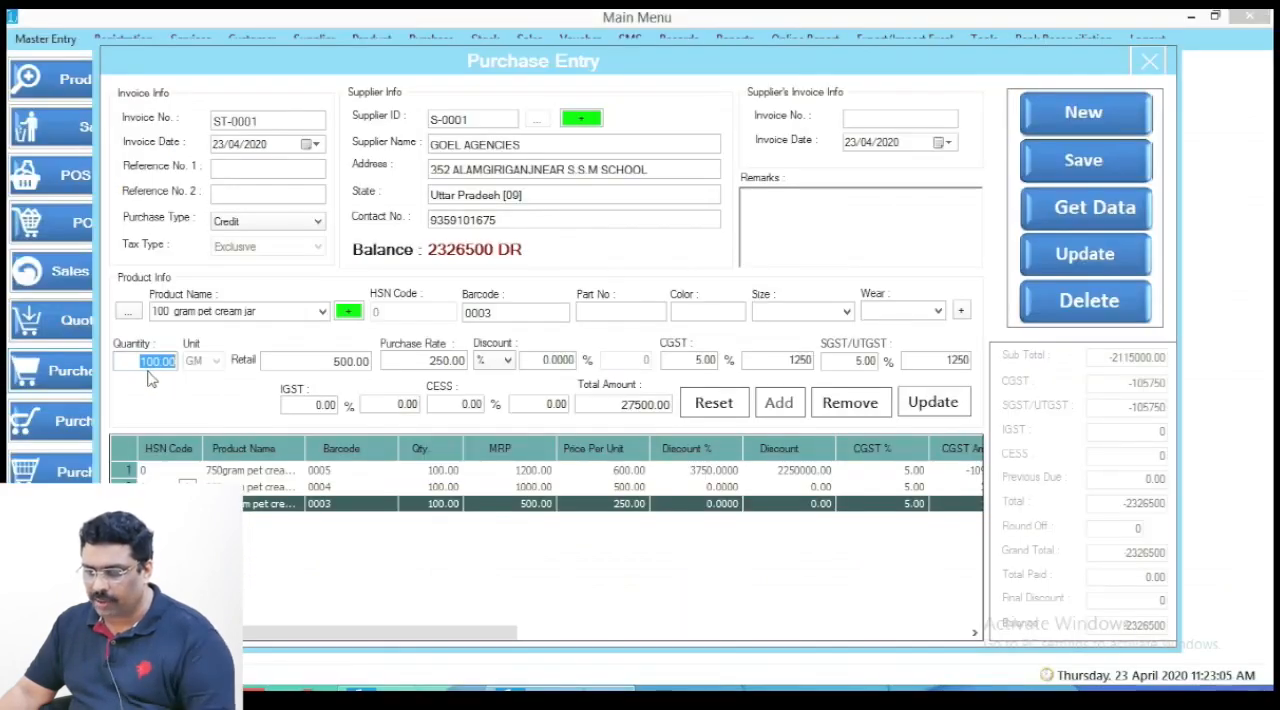
pyautogui.write('5')
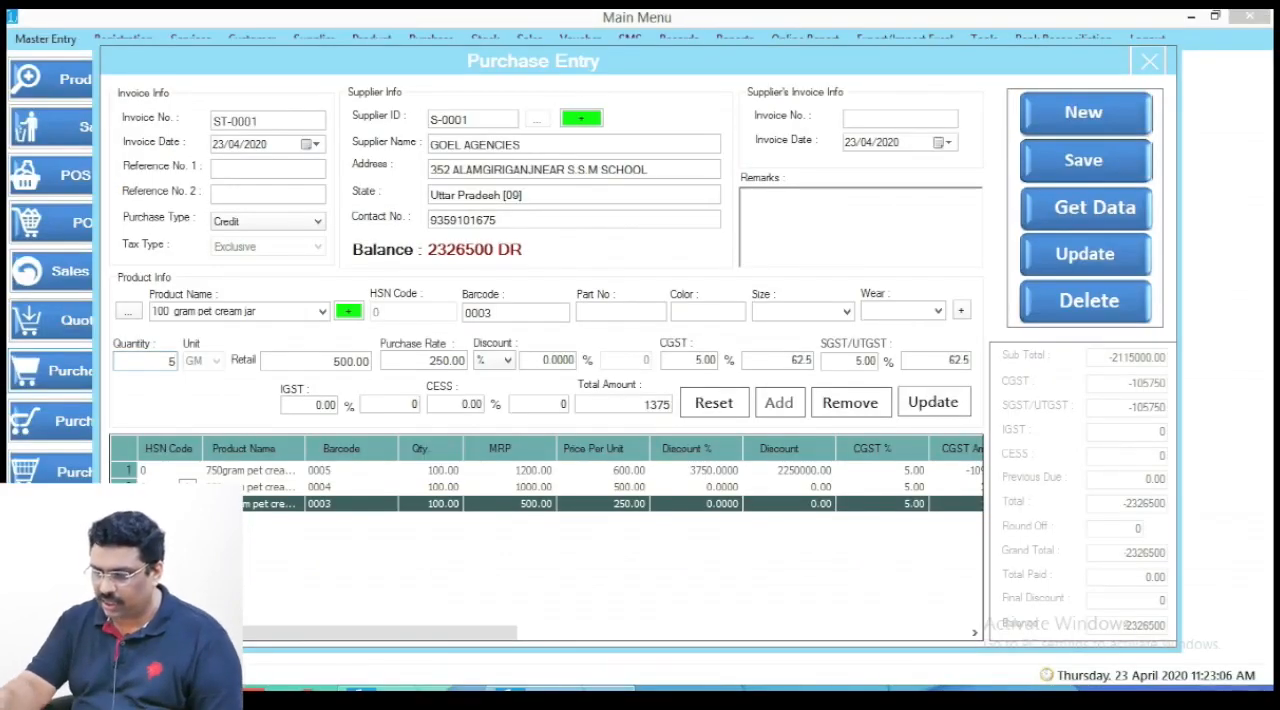
pyautogui.write('0')
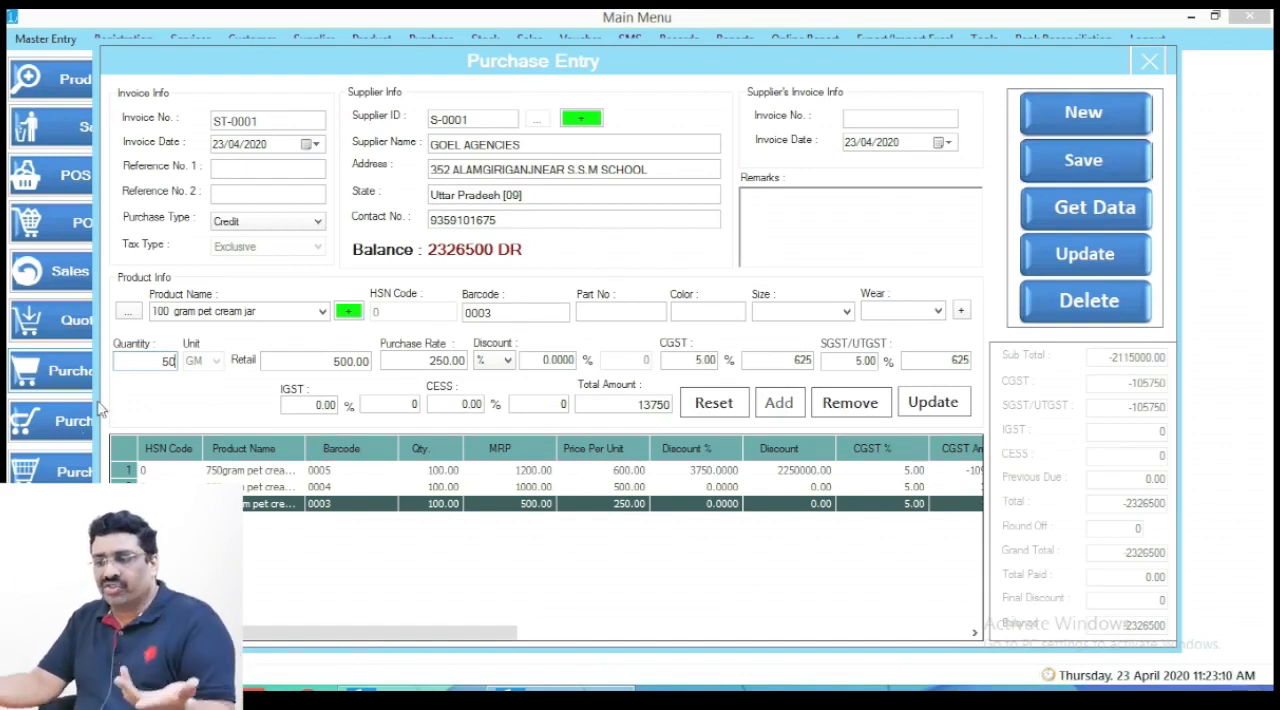
# - Set both the SGST/UTGST and CGST rates of the 100 gram pet cream jar to 9%
pyautogui.click(848, 362)
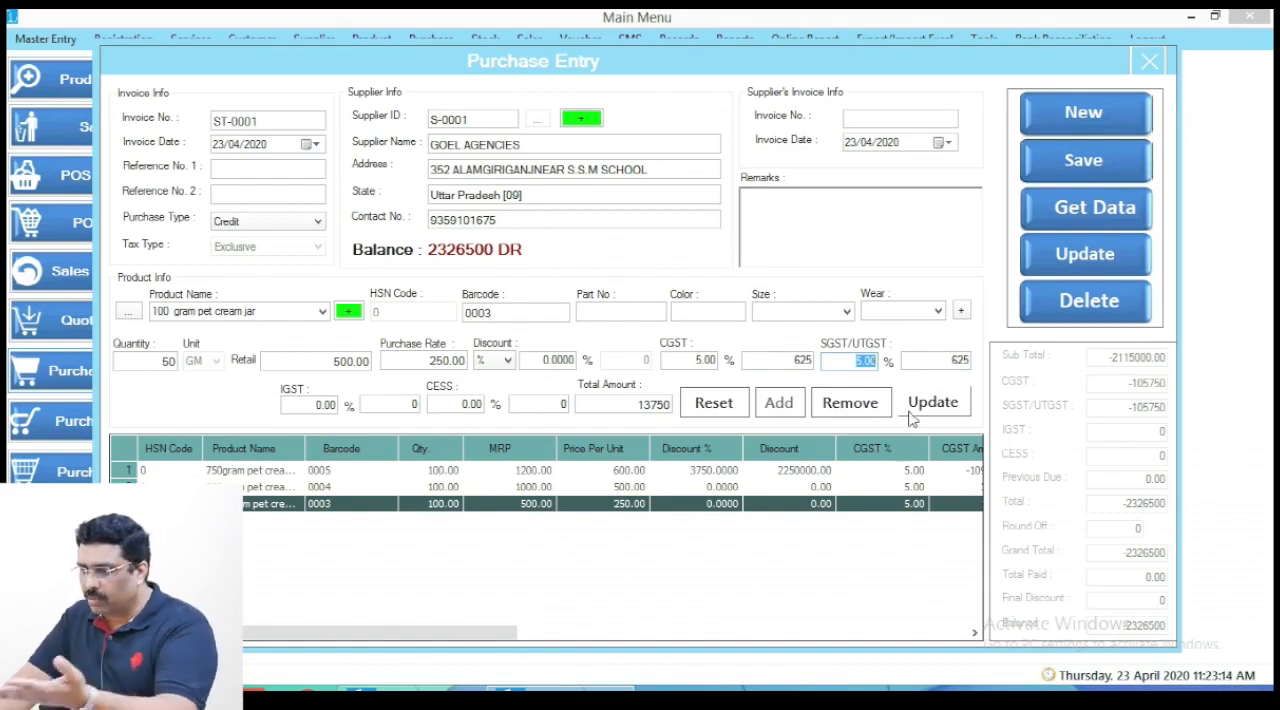
pyautogui.write('9')
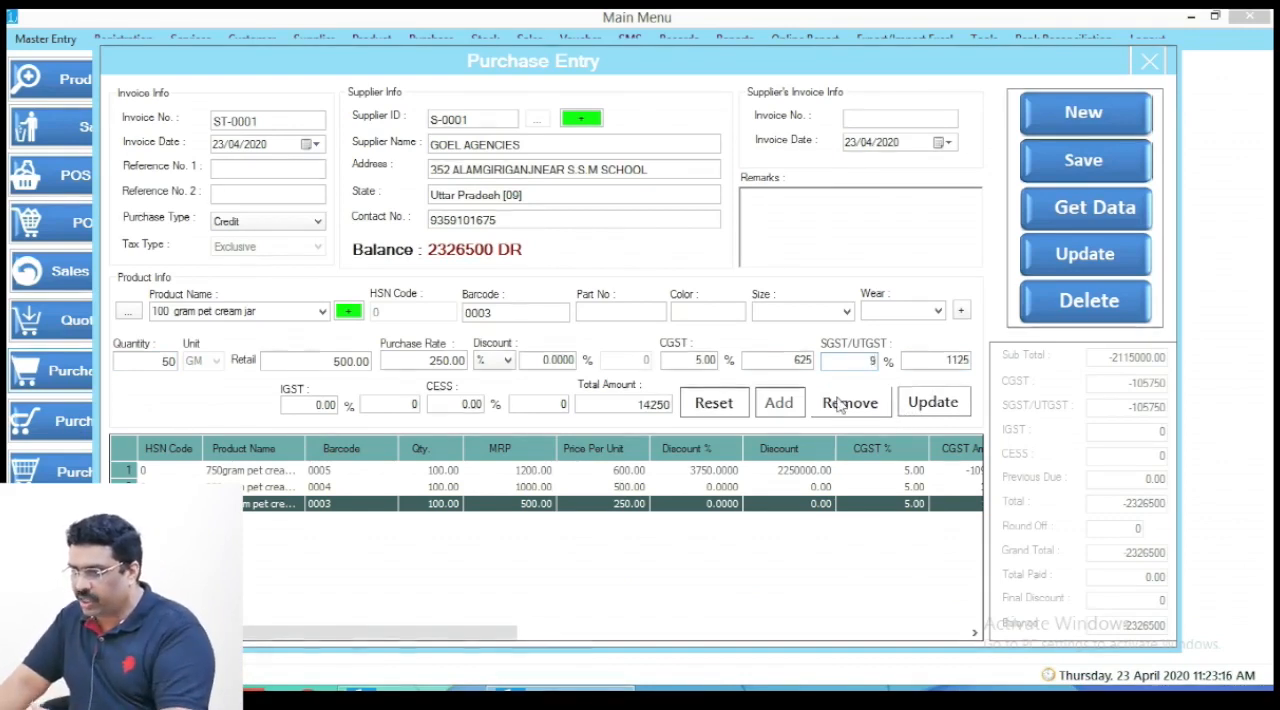
pyautogui.click(695, 360)
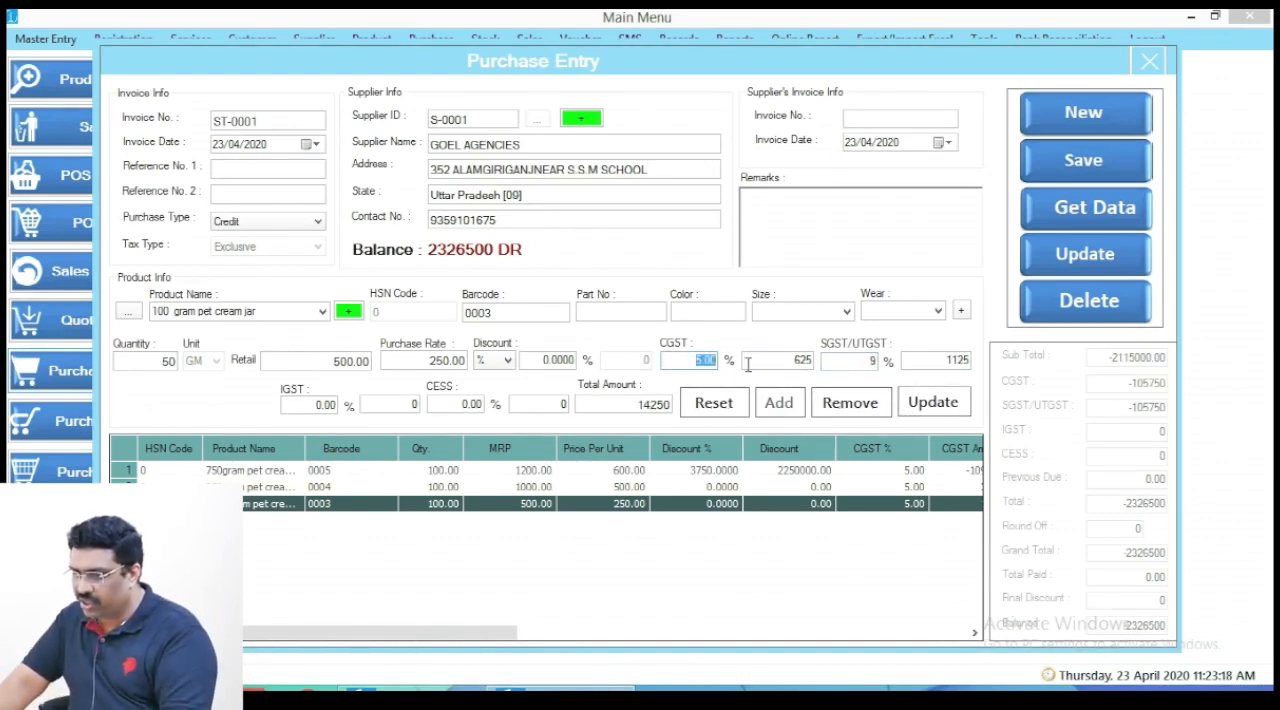
pyautogui.write('9')
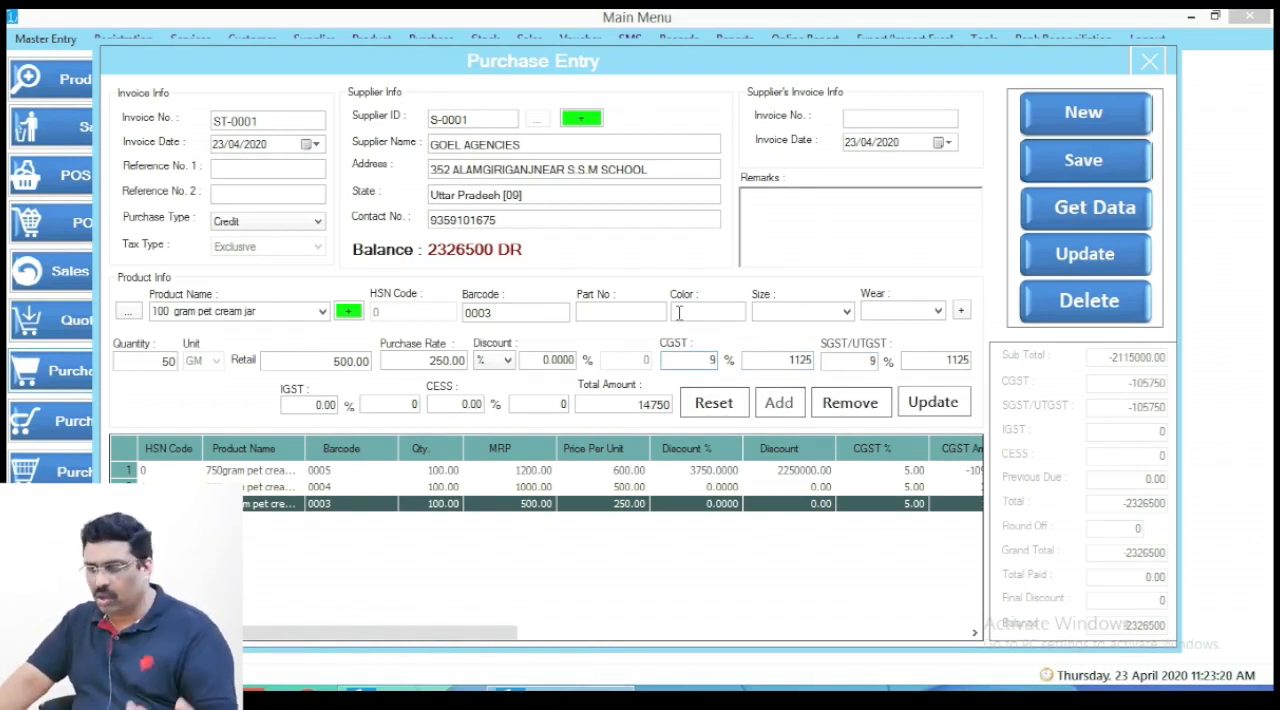
# - Set the 100 gram pet cream jar's purchase rate to 200 and apply the edits to its purchase line
pyautogui.click(421, 361)
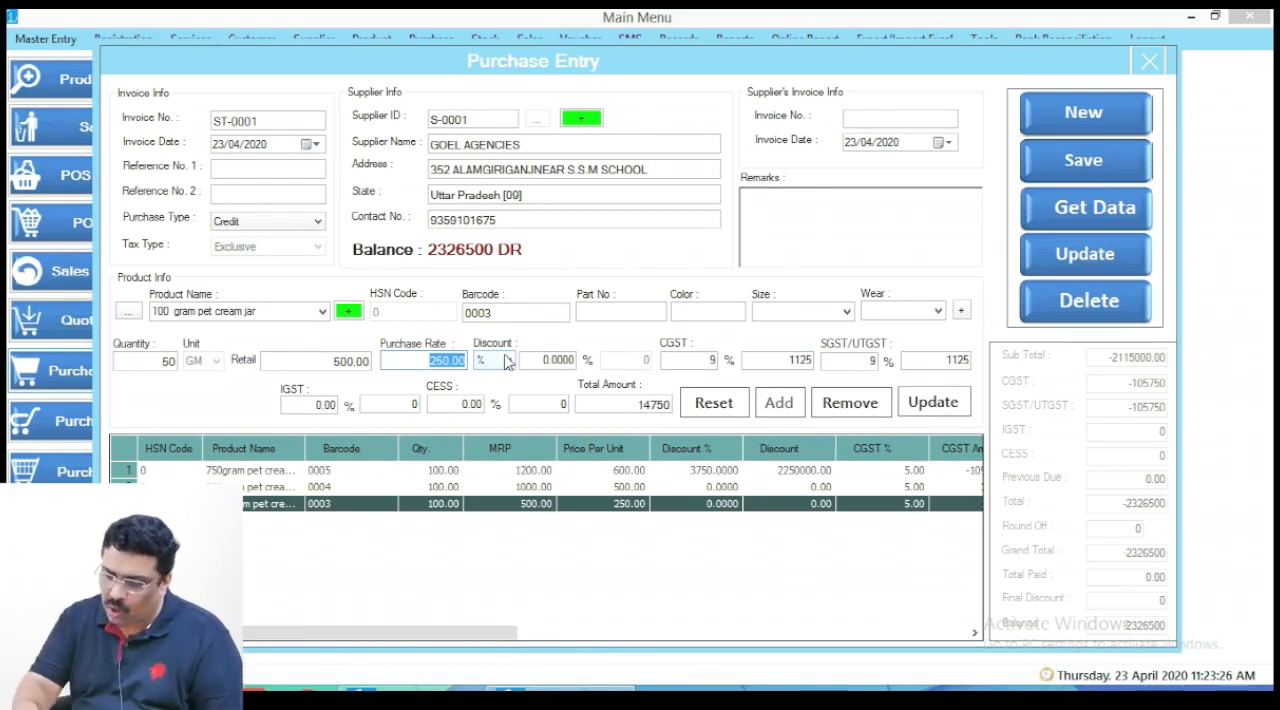
pyautogui.write('200')
pyautogui.press('Tab')
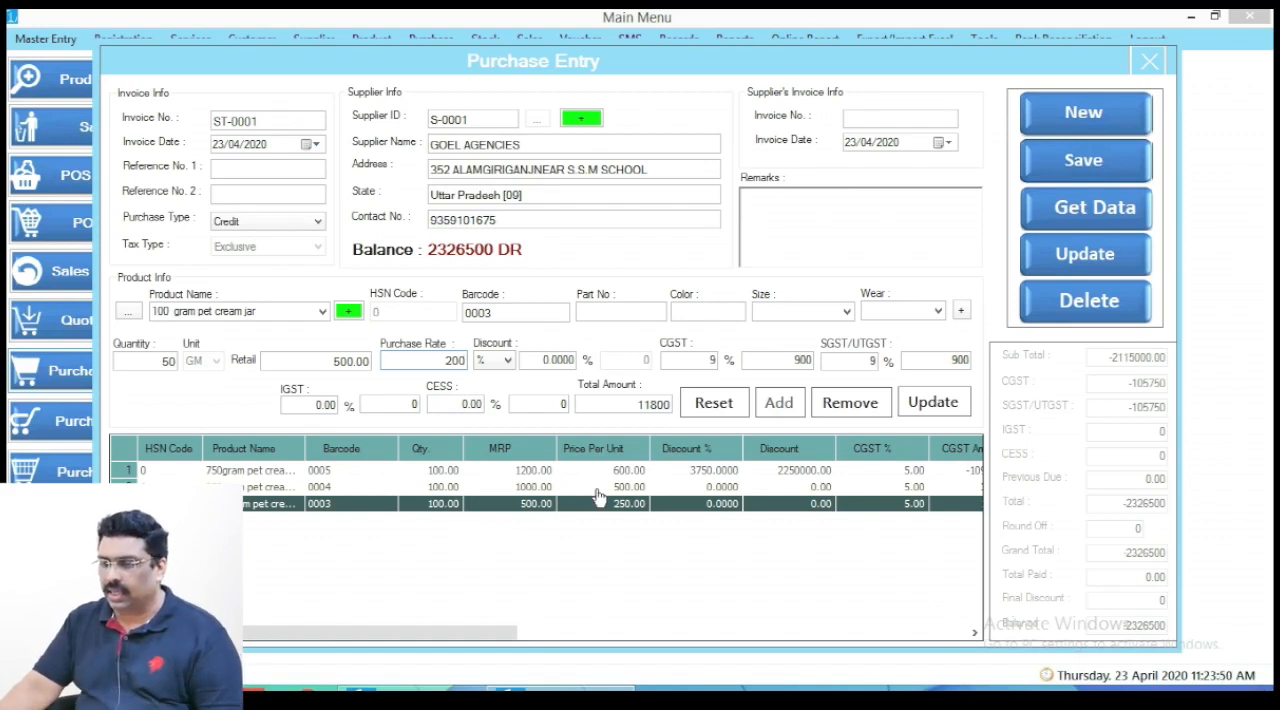
pyautogui.click(933, 413)
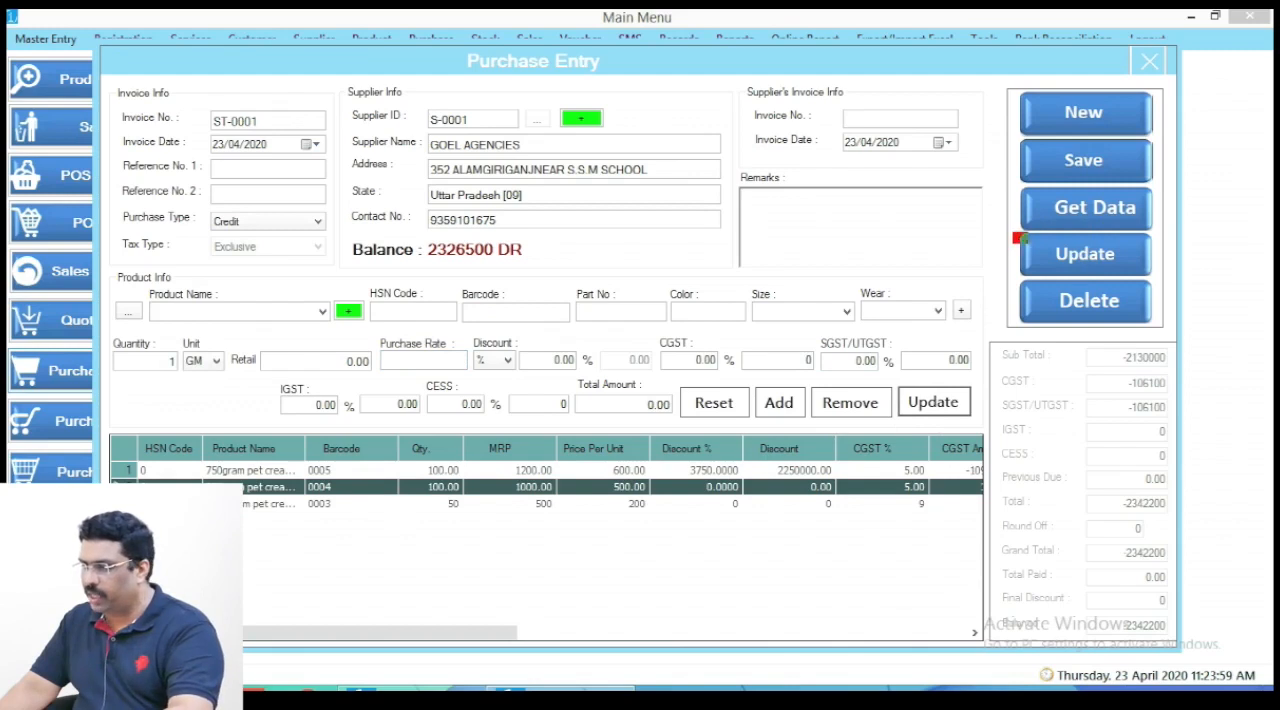
# - Update the saved GOEL AGENCIES purchase with the revised line and close the purchase entry
pyautogui.click(1068, 266)
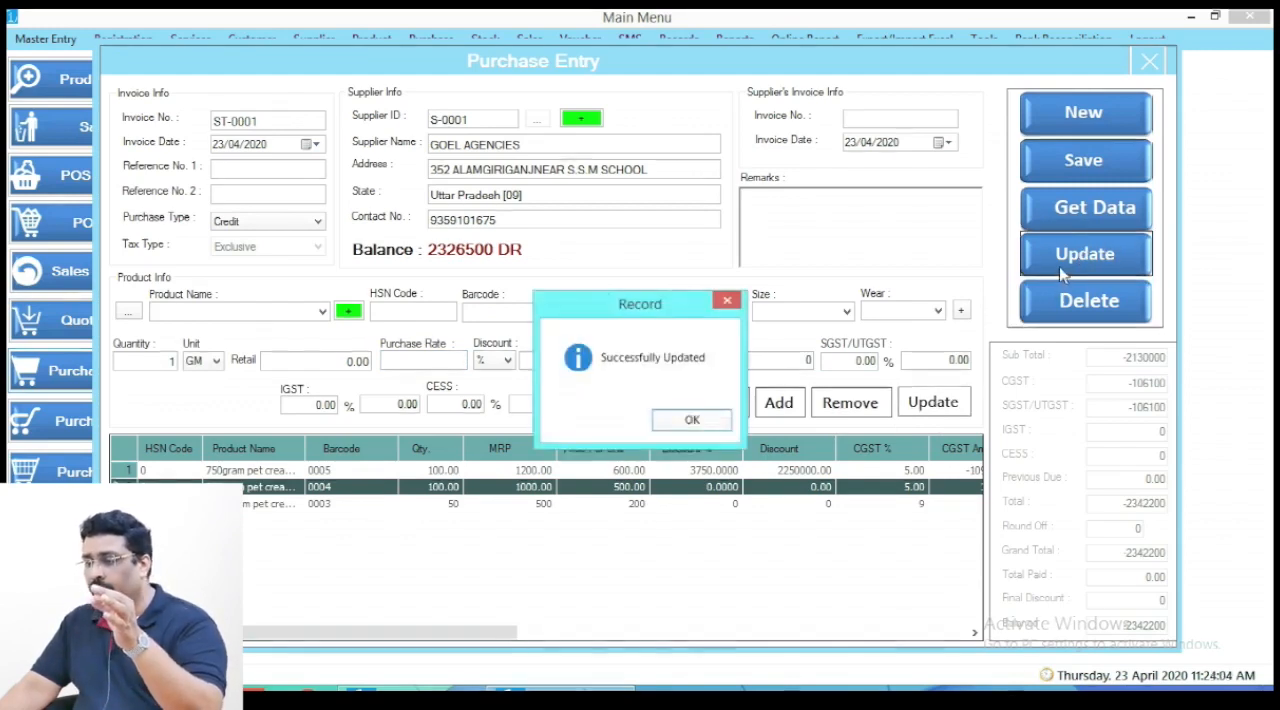
pyautogui.click(688, 420)
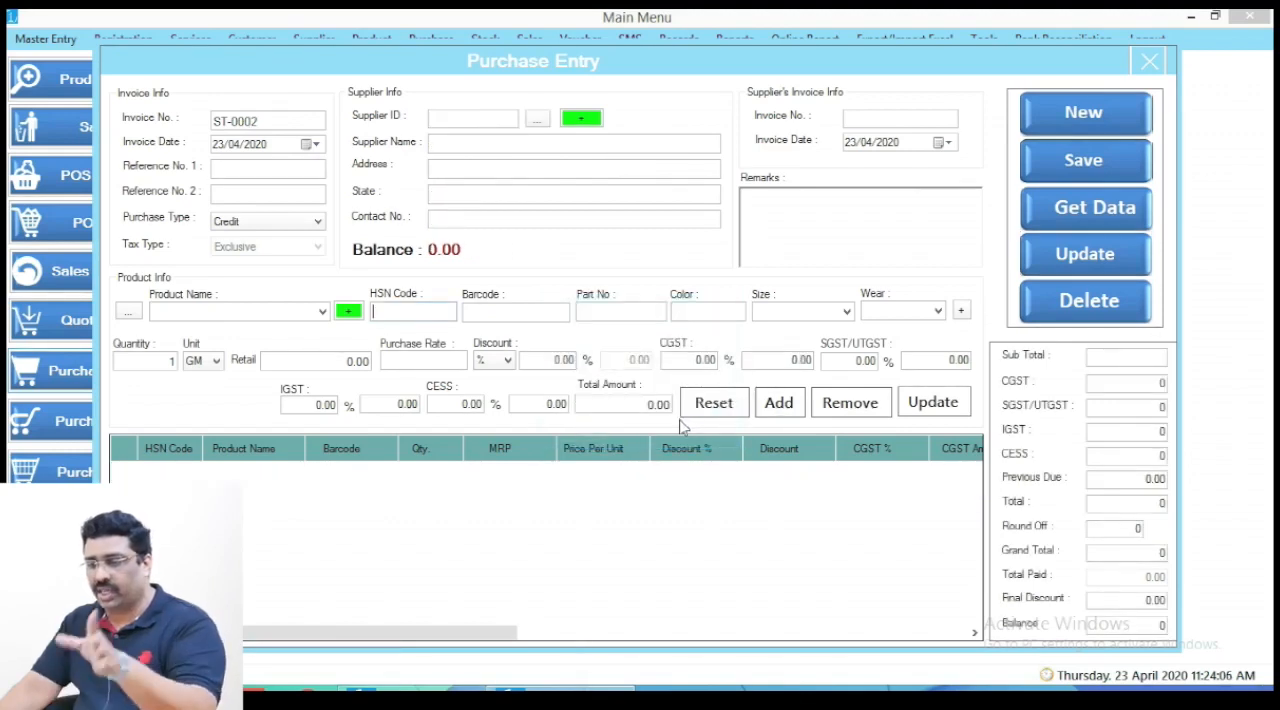
pyautogui.click(1148, 63)
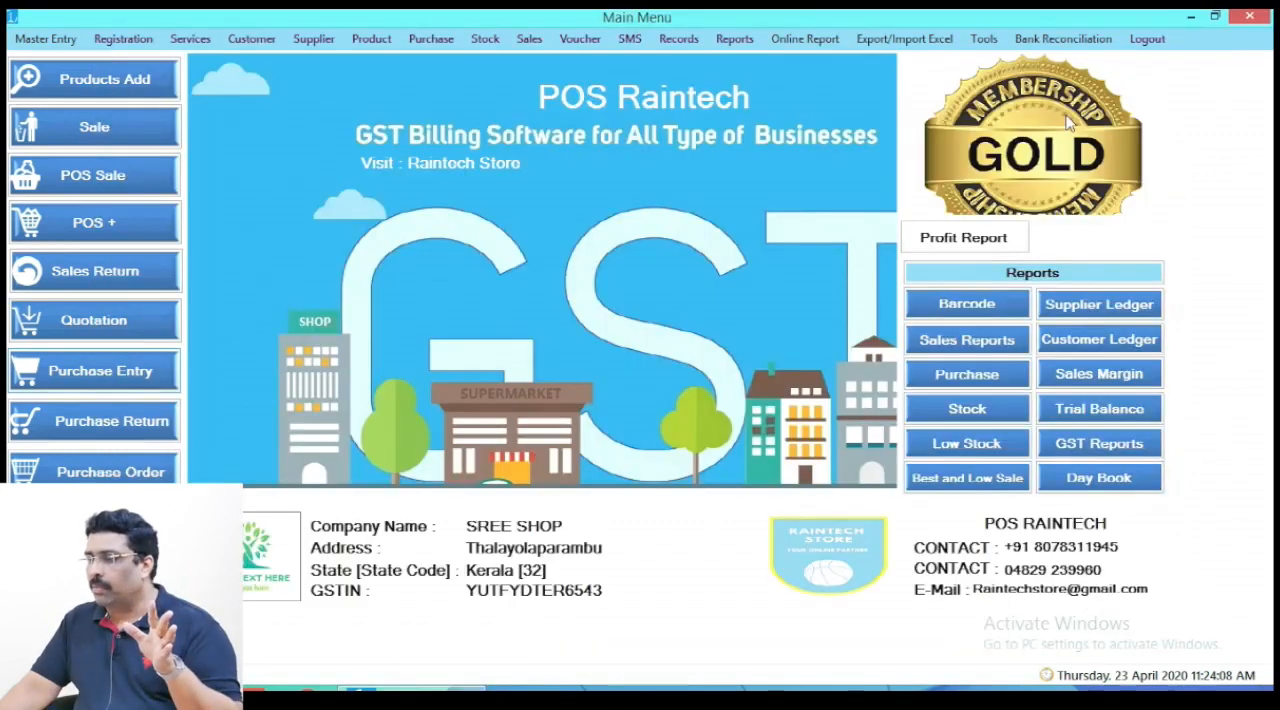
# - View the Stock In report, examine the product quantities, and close the report and its dialog
pyautogui.click(967, 409)
pyautogui.click(516, 394)
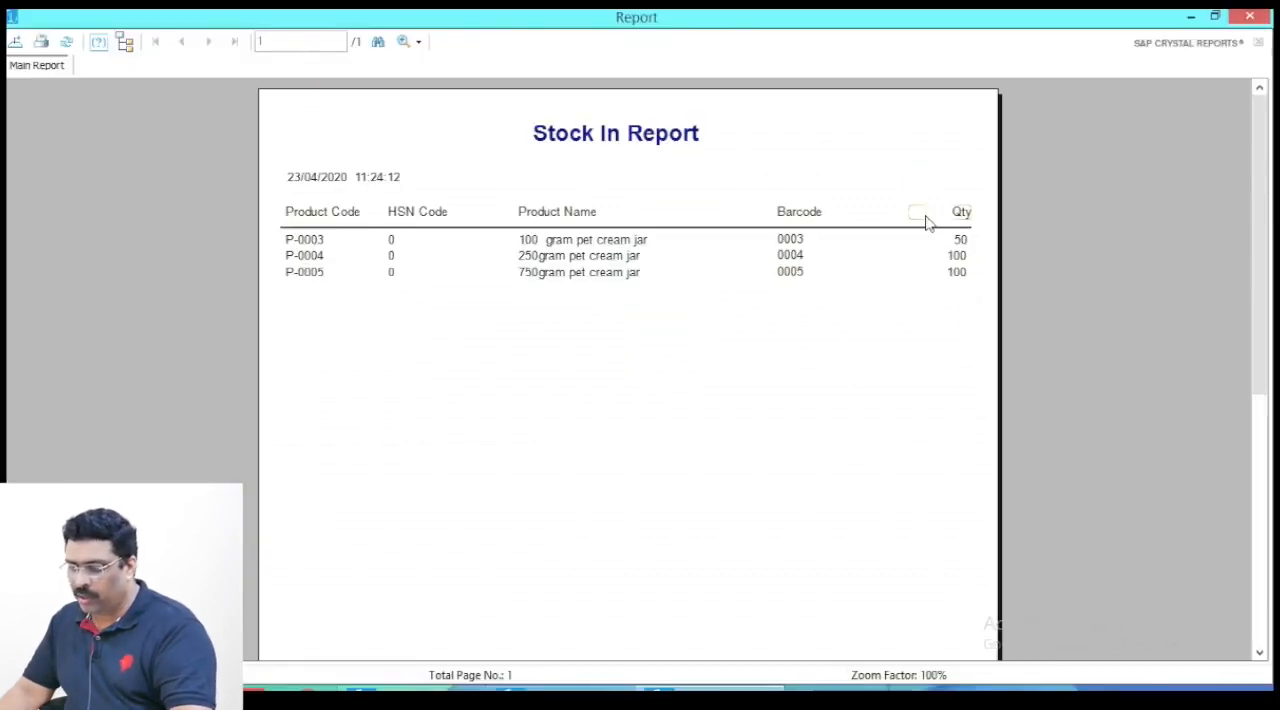
pyautogui.click(925, 218)
pyautogui.moveTo(930, 207)
pyautogui.mouseDown()
pyautogui.moveTo(952, 252)
pyautogui.moveTo(980, 261)
pyautogui.mouseUp()
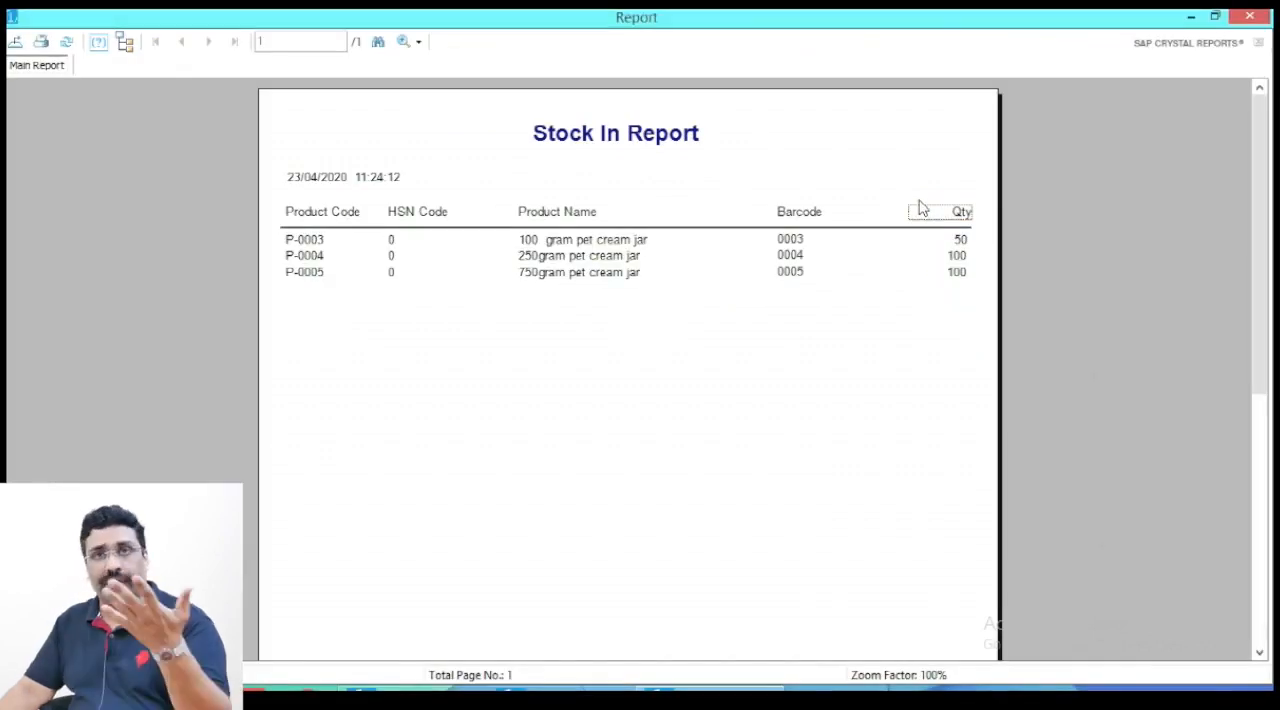
pyautogui.click(1250, 17)
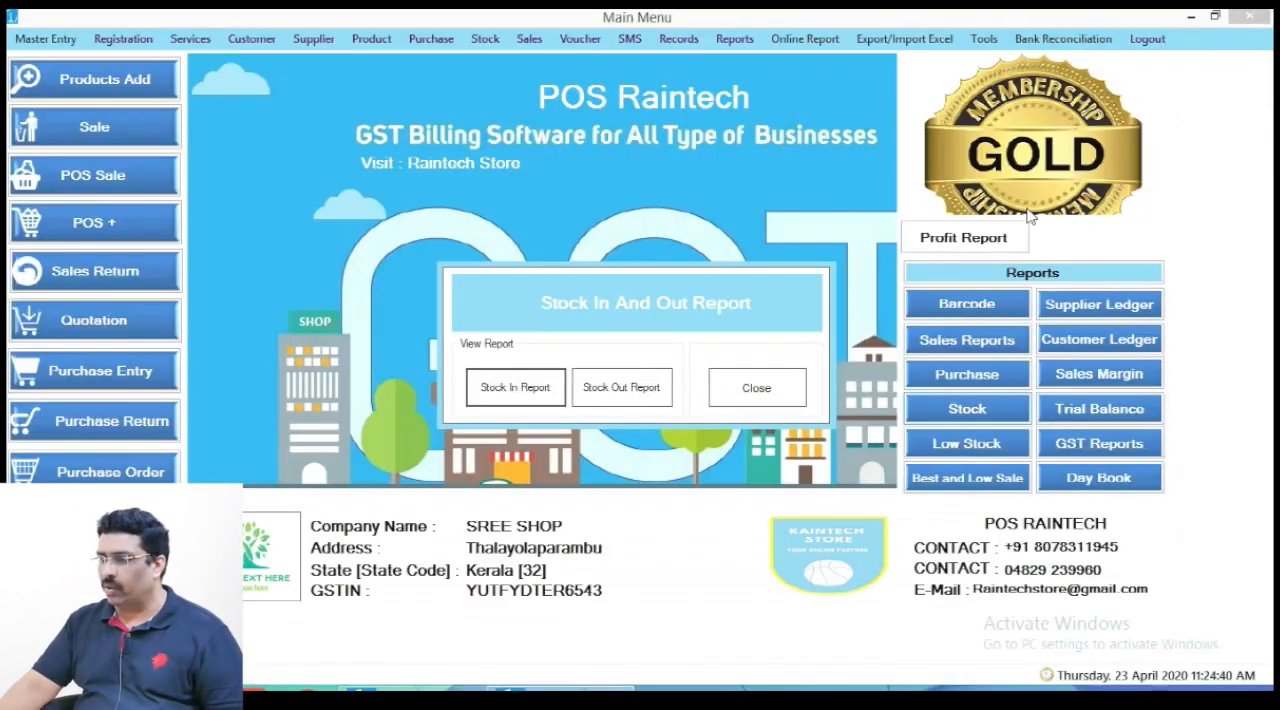
pyautogui.click(783, 395)
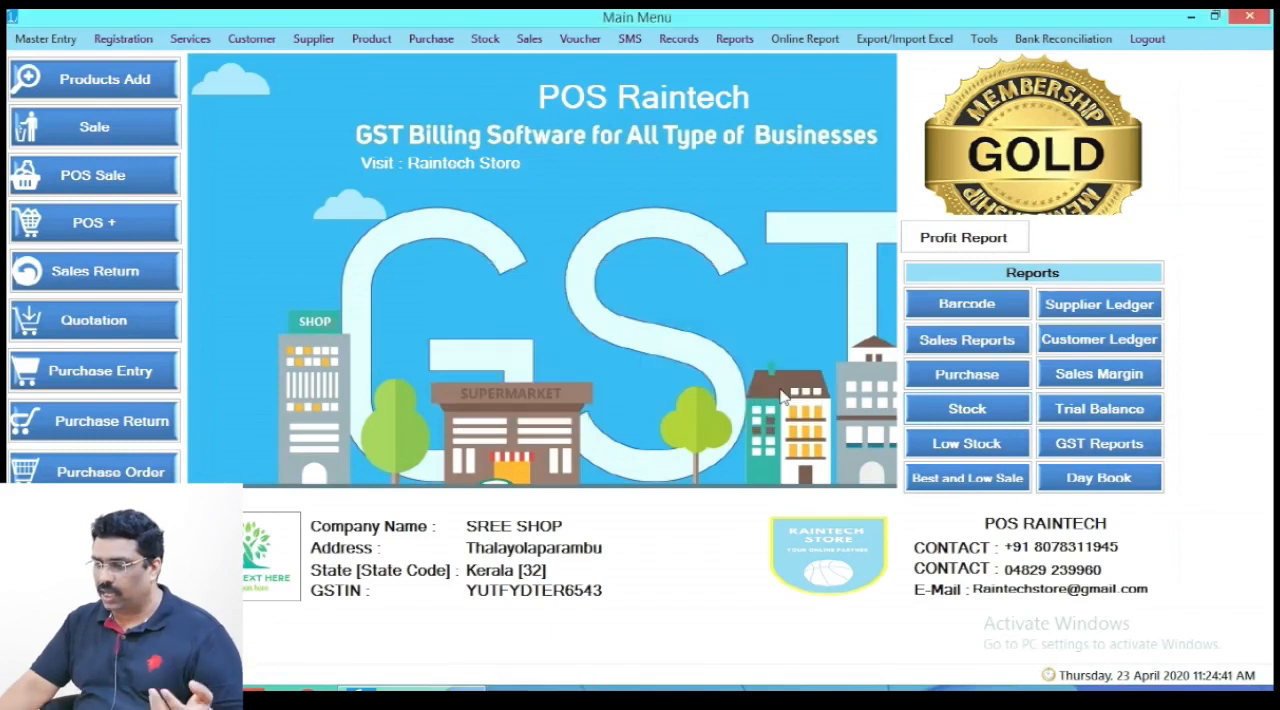
# - Open the Stock In list and load all stock records
pyautogui.click(484, 38)
pyautogui.click(514, 57)
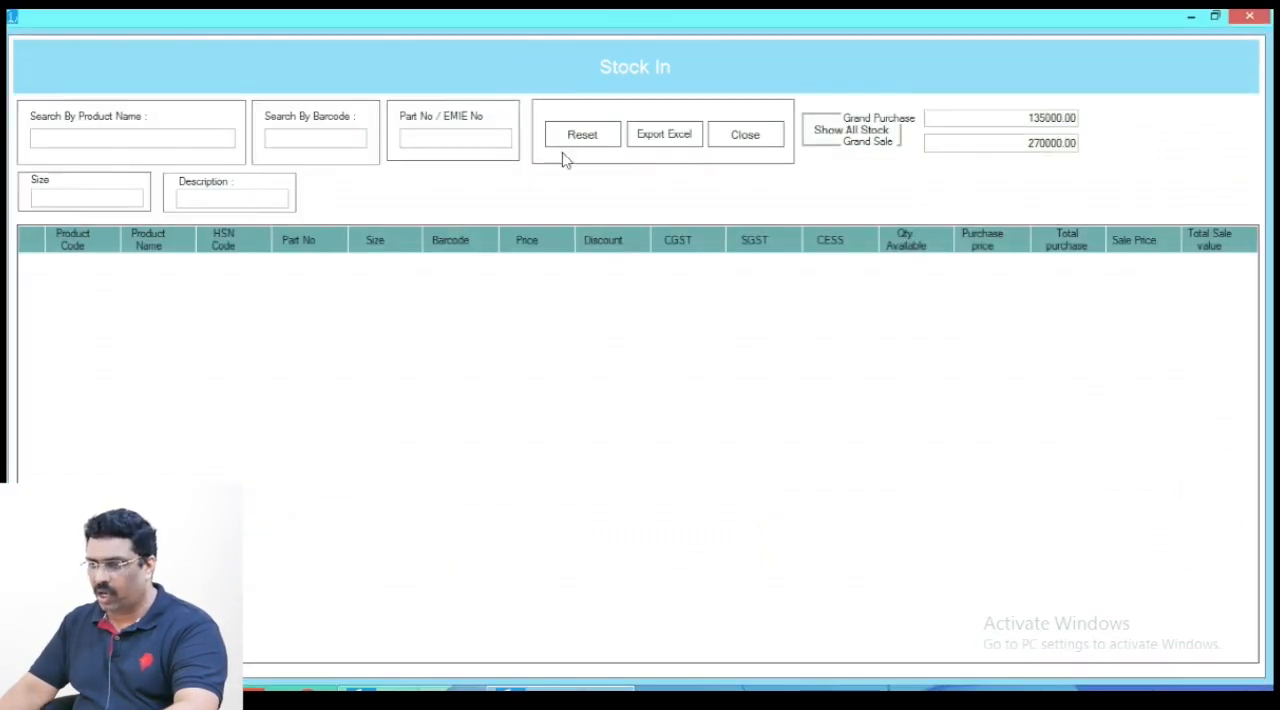
pyautogui.click(822, 133)
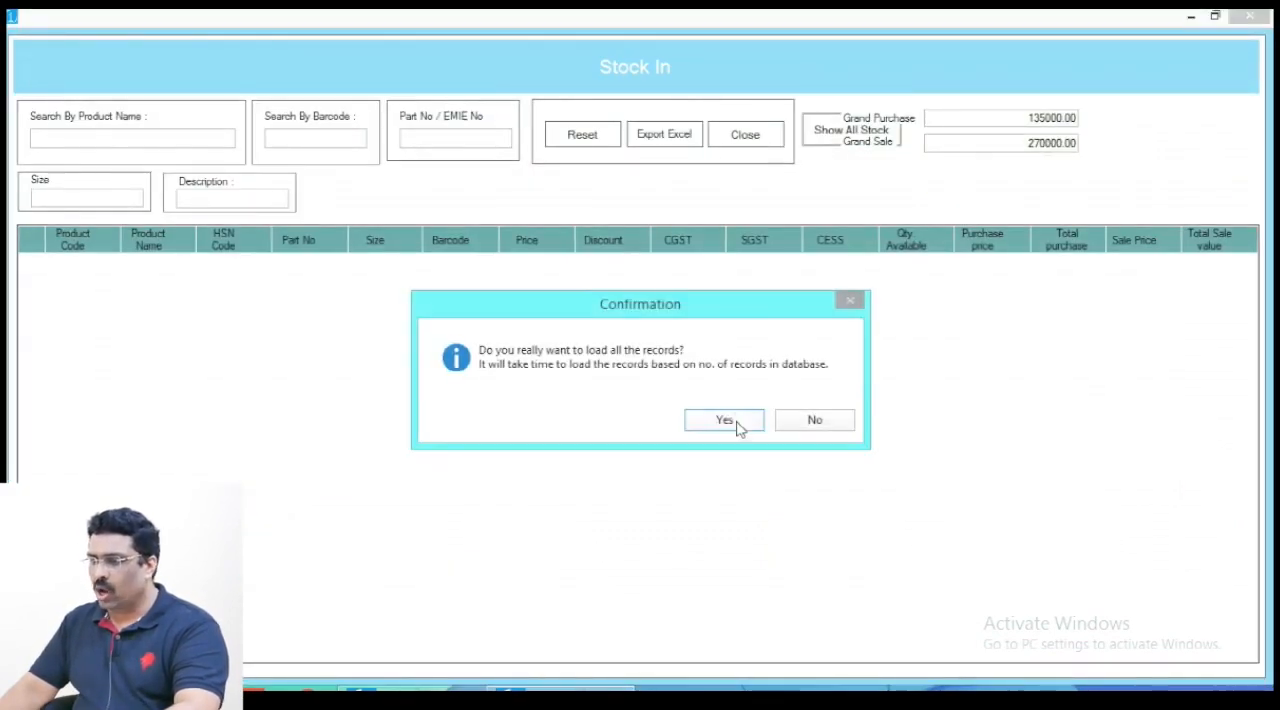
pyautogui.click(726, 421)
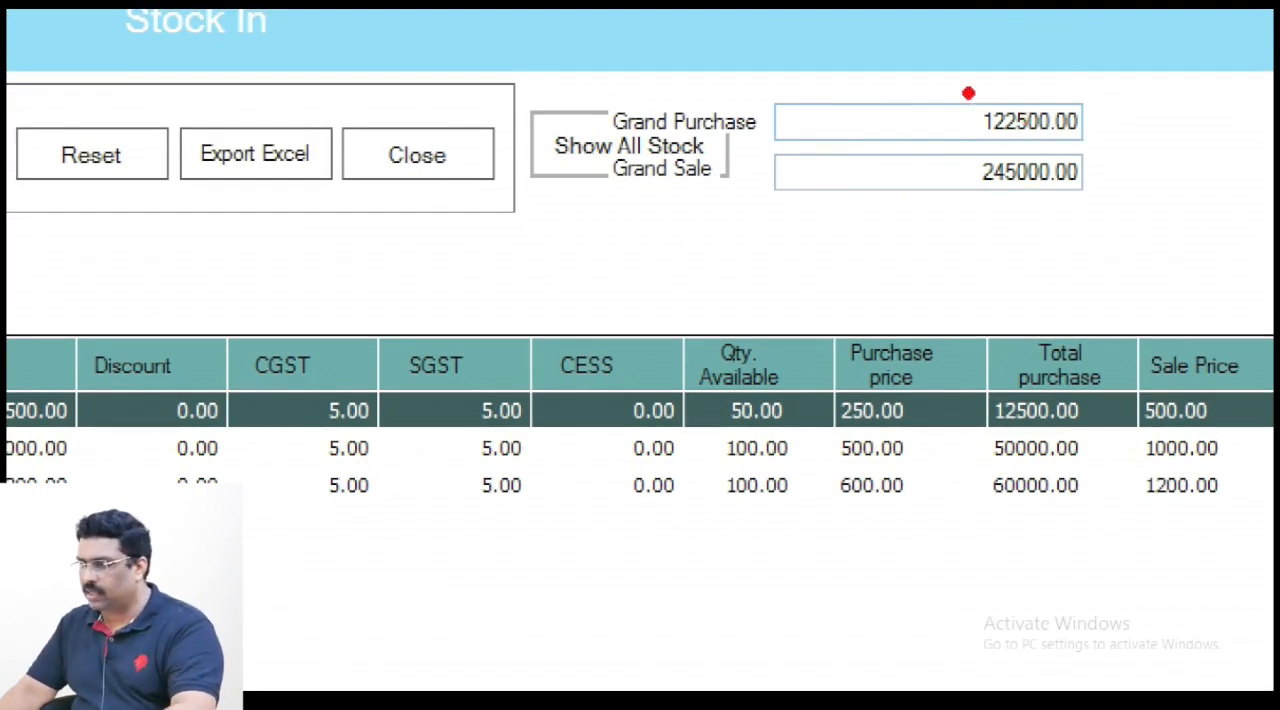
# - Examine the grand purchase and grand sale totals and the 100 gram jar's available quantity, and close the list
pyautogui.moveTo(968, 93); pyautogui.dragTo(1097, 148)
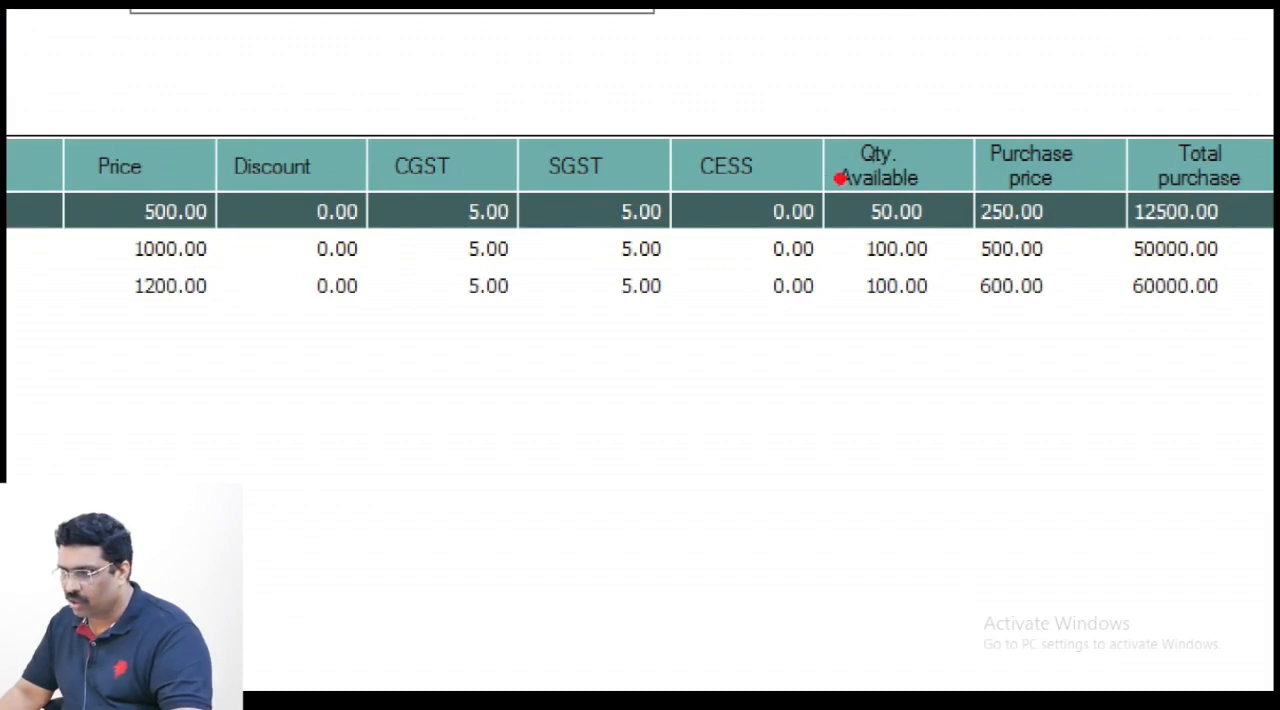
pyautogui.moveTo(842, 178); pyautogui.dragTo(958, 245)
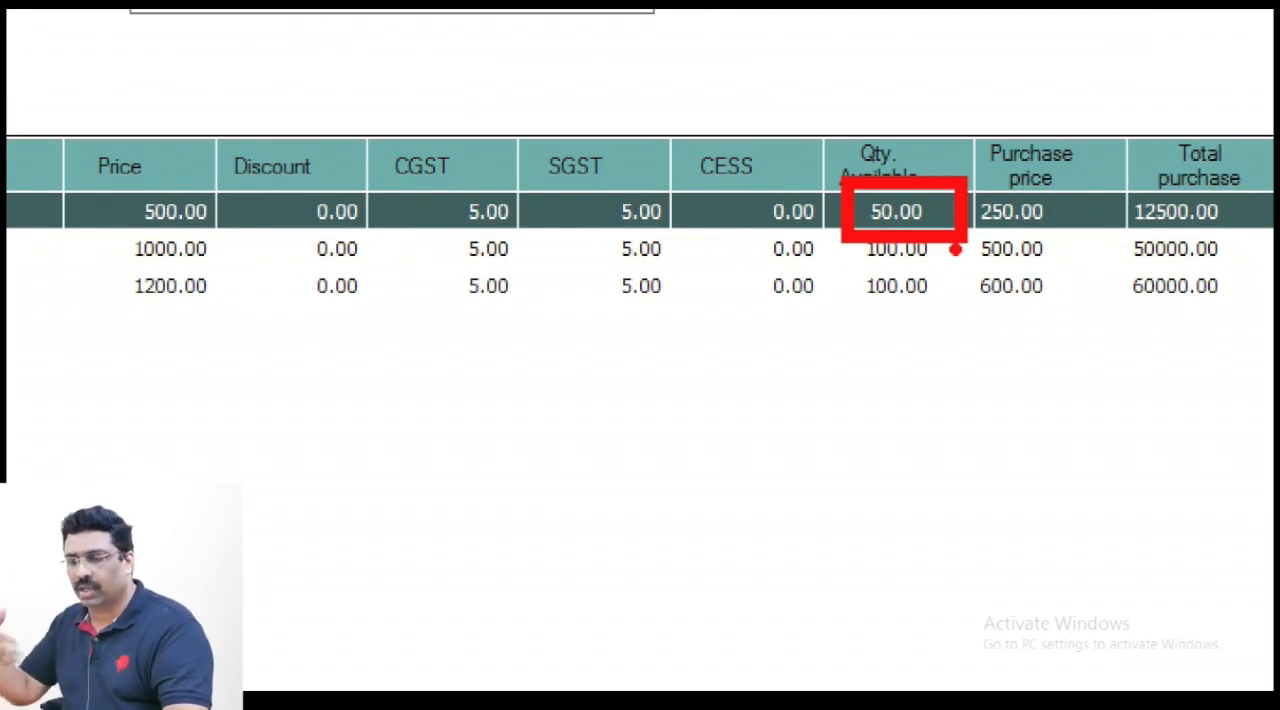
pyautogui.press('Escape')
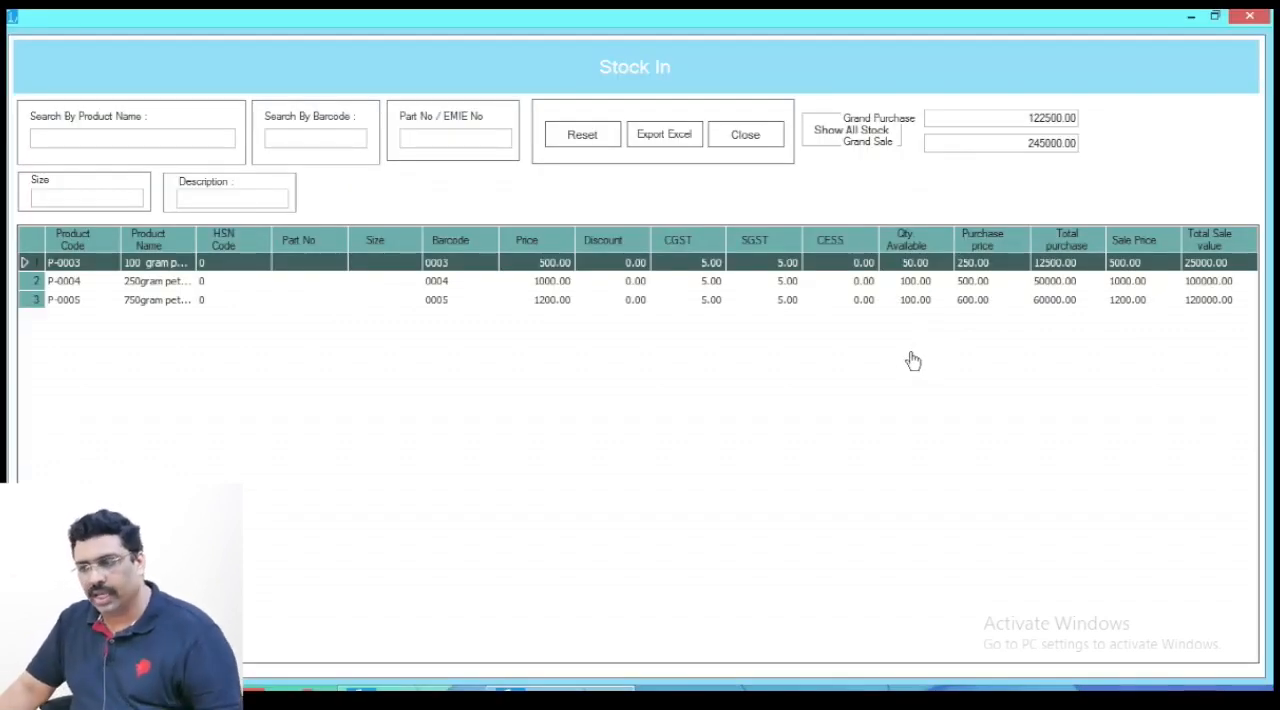
pyautogui.click(1249, 17)
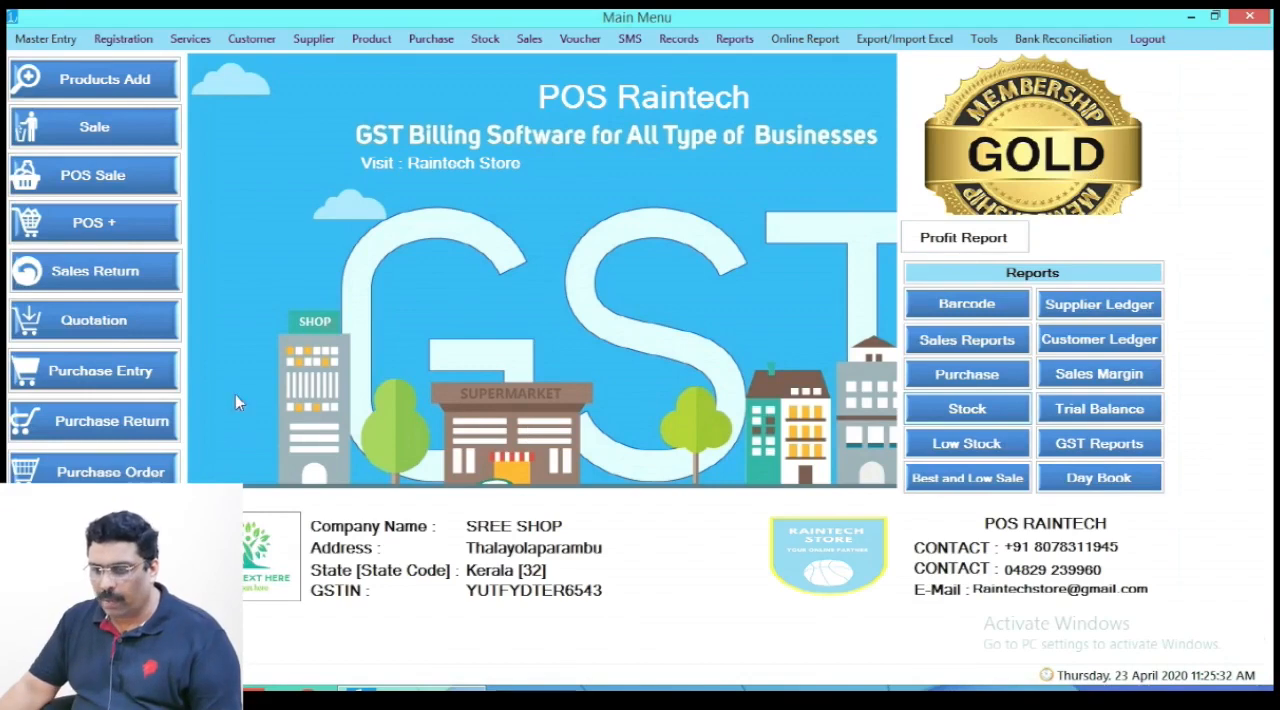
# - Reopen purchase entry and load the GOEL AGENCIES purchase ST-0001 from the list of purchases
pyautogui.click(108, 375)
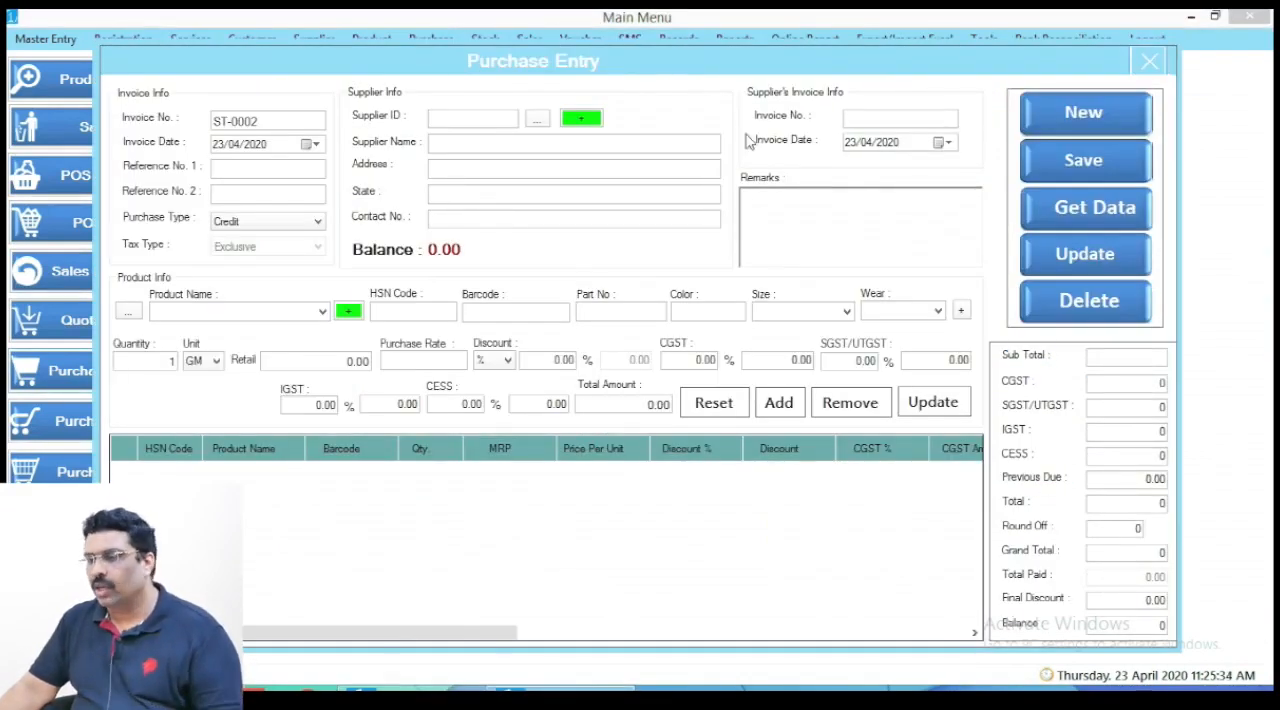
pyautogui.click(1070, 208)
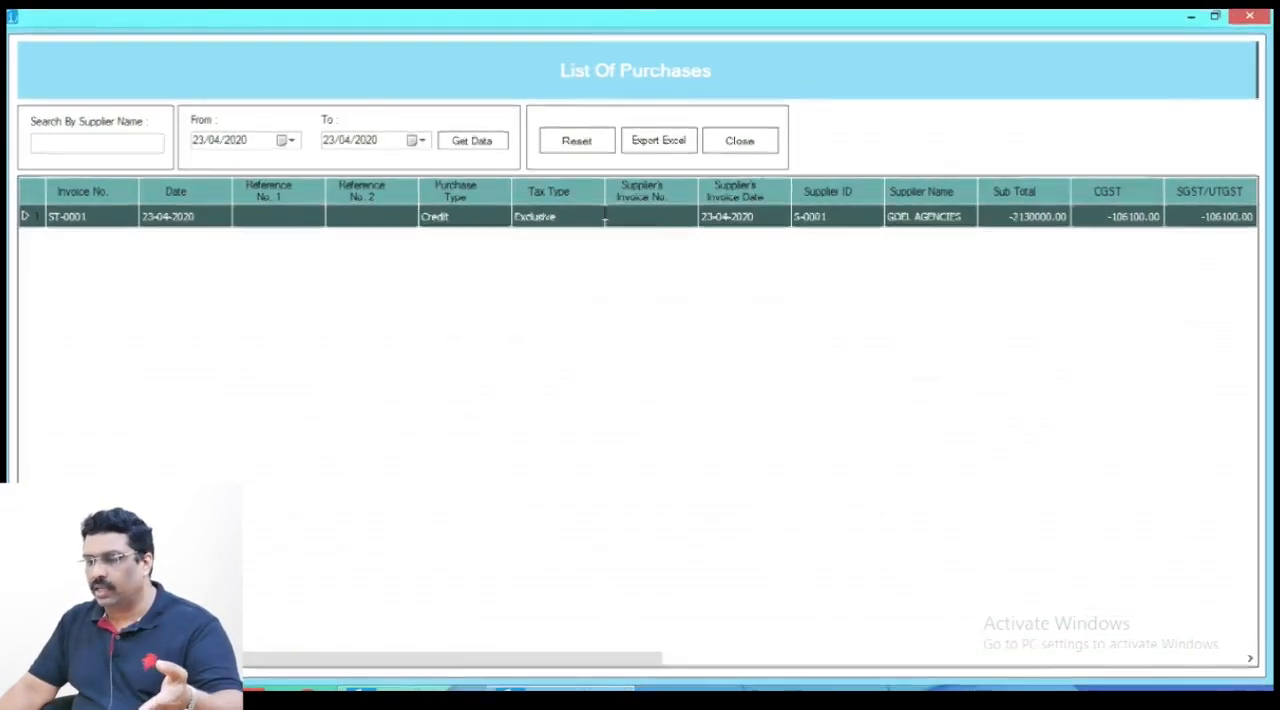
pyautogui.doubleClick(604, 217)
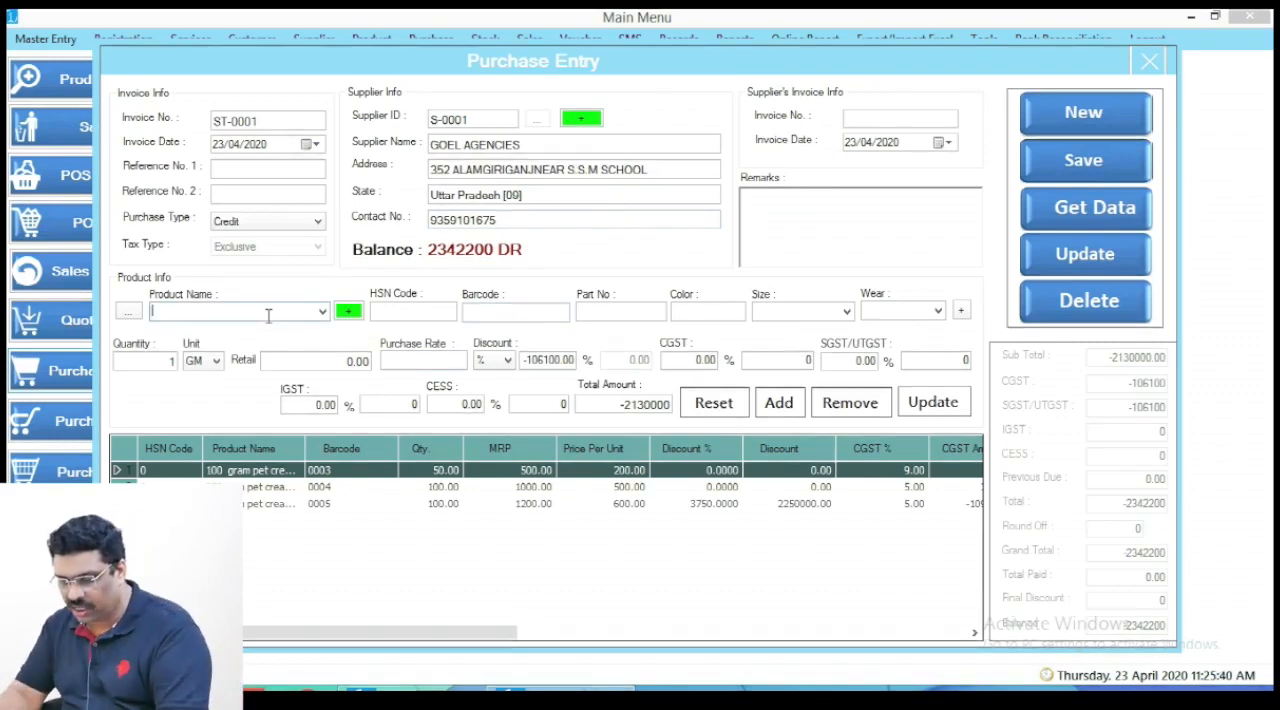
# - Enter "850 gram pet jar" as a new product name in the purchase's product details
pyautogui.write('1')
pyautogui.press('BackSpace')
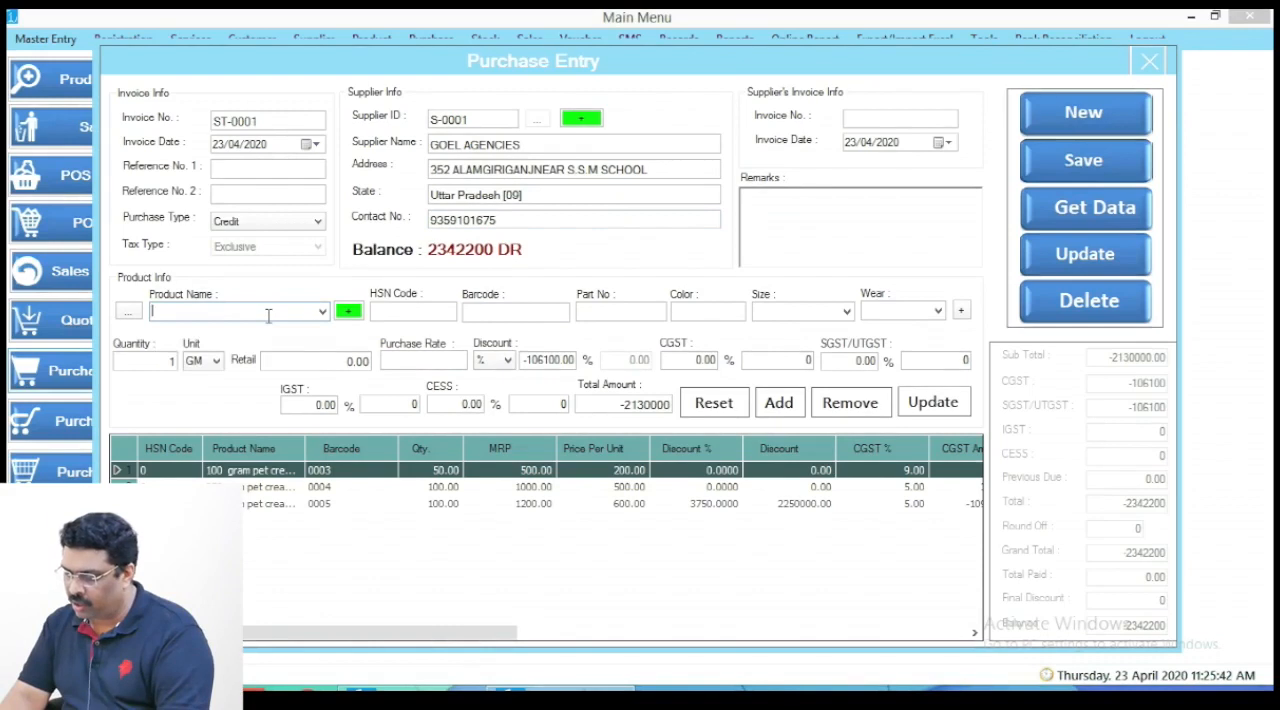
pyautogui.write('850 gram pet jar')
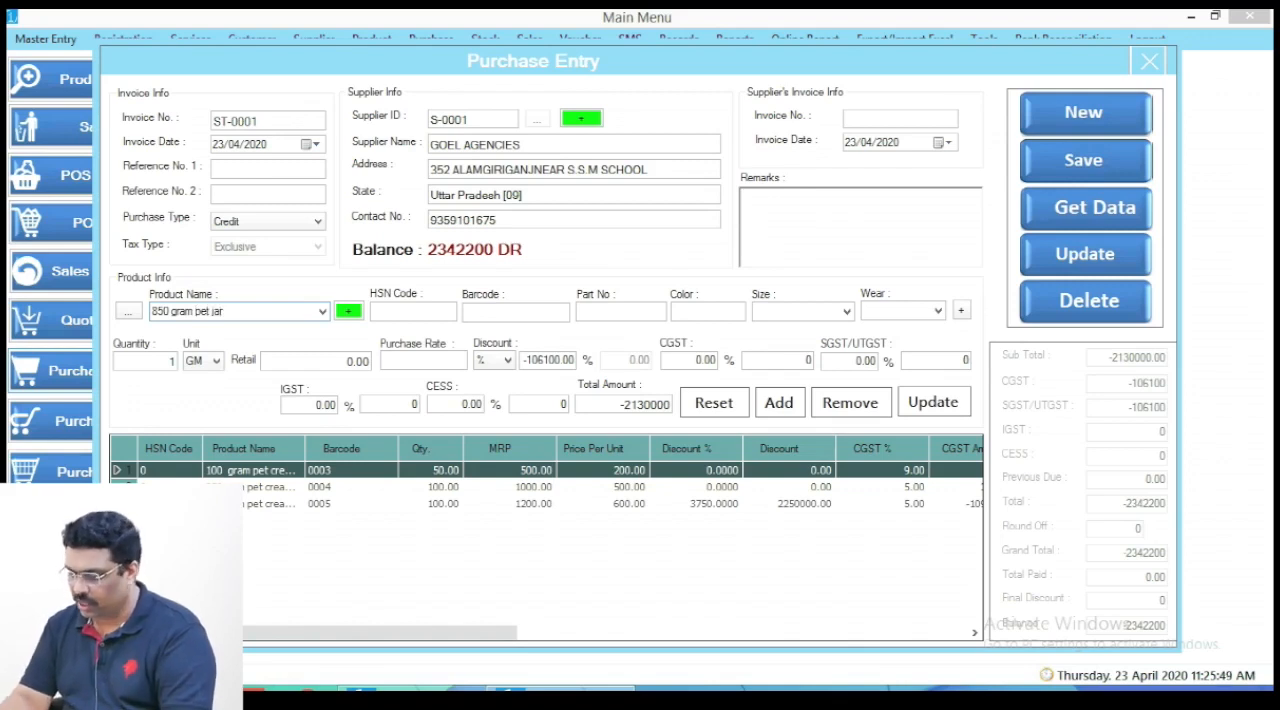
pyautogui.press('Return')
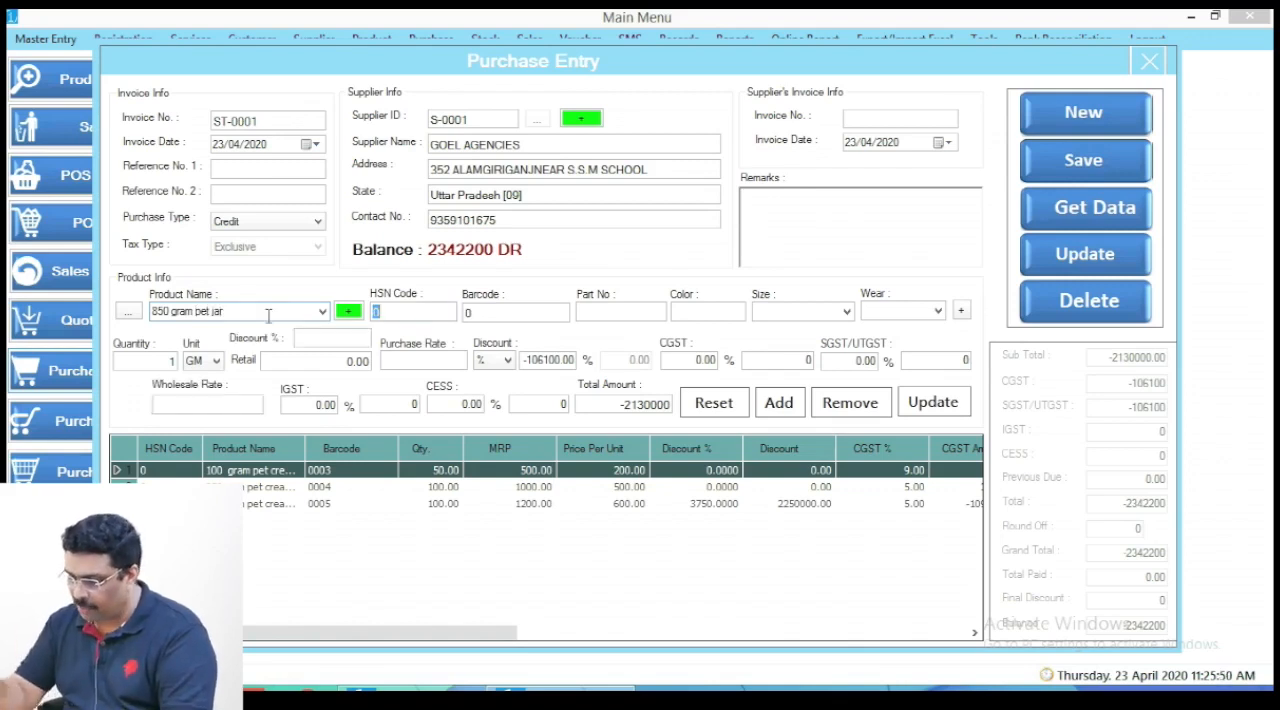
pyautogui.click(322, 312)
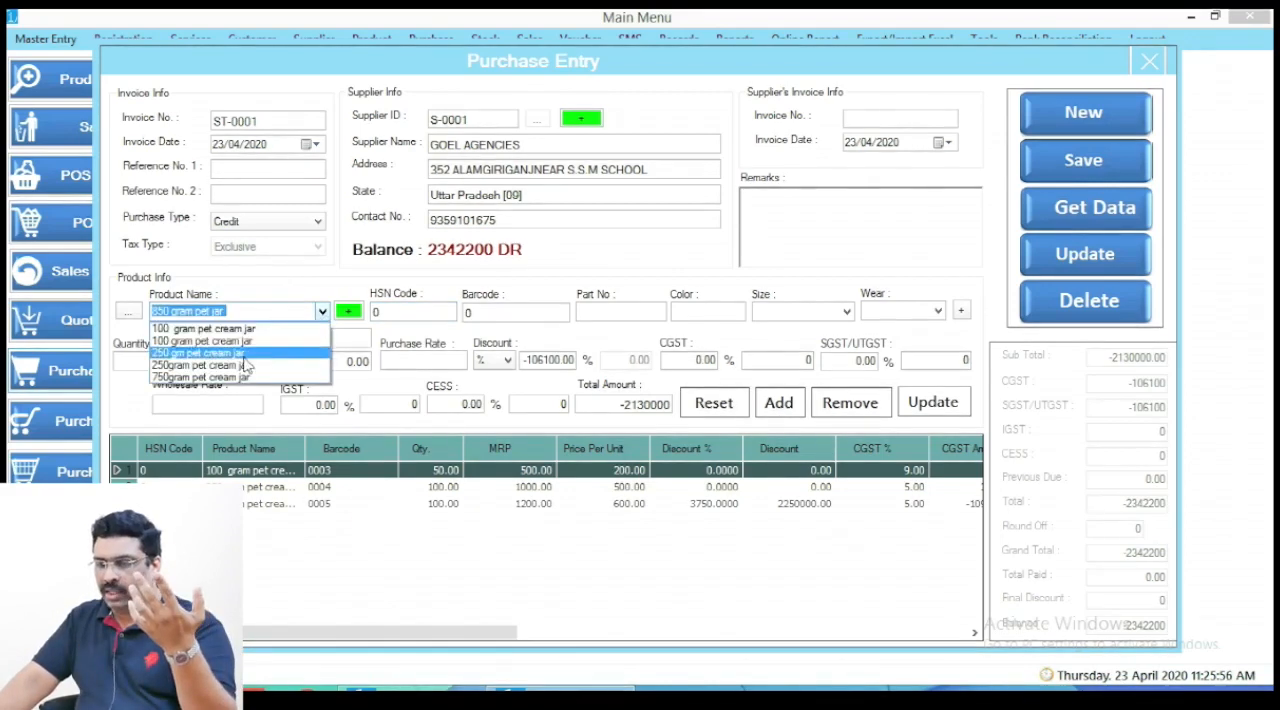
pyautogui.click(319, 312)
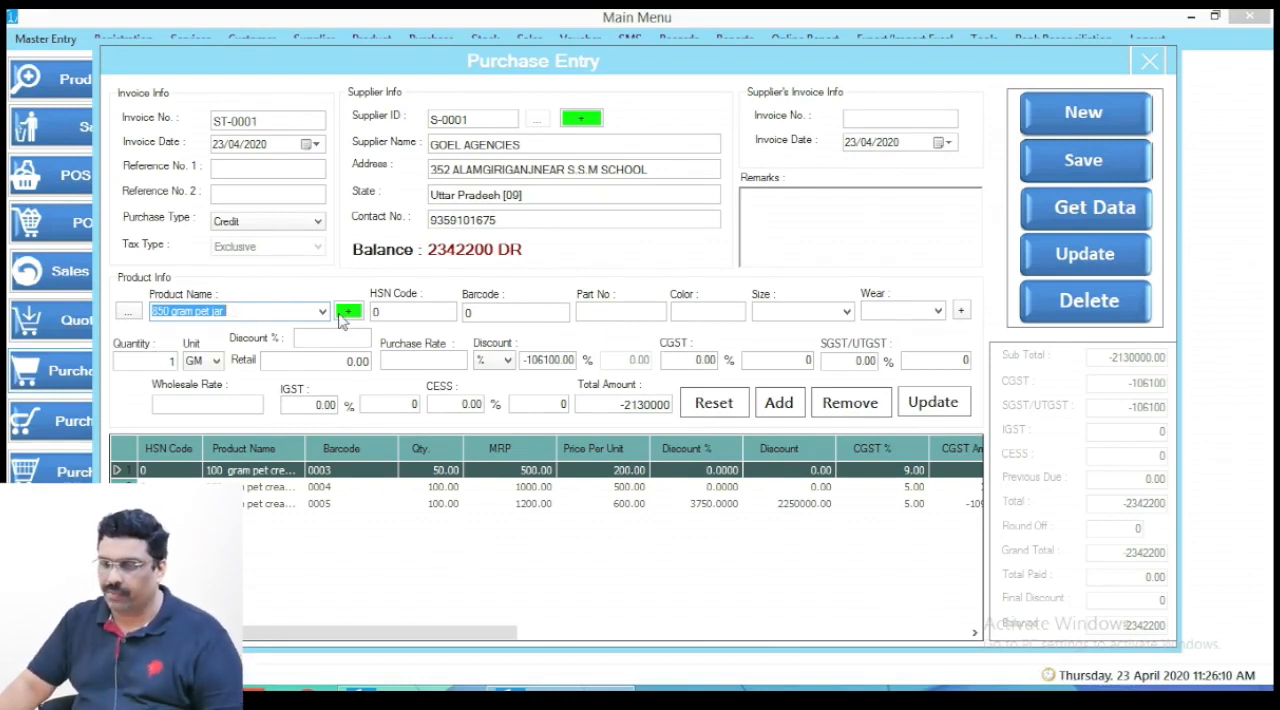
pyautogui.press('Tab')
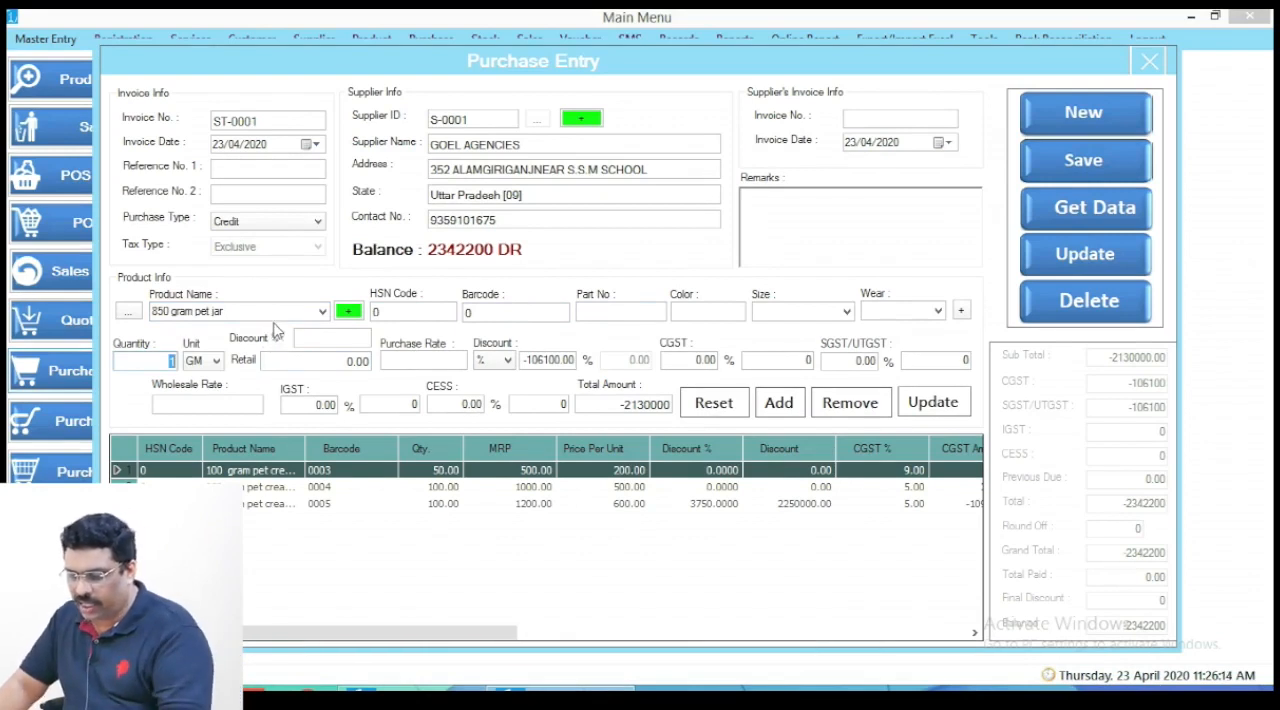
# - Set the 850 gram pet jar's quantity to 70, retail price to 500 and purchase rate to 300
pyautogui.write('70')
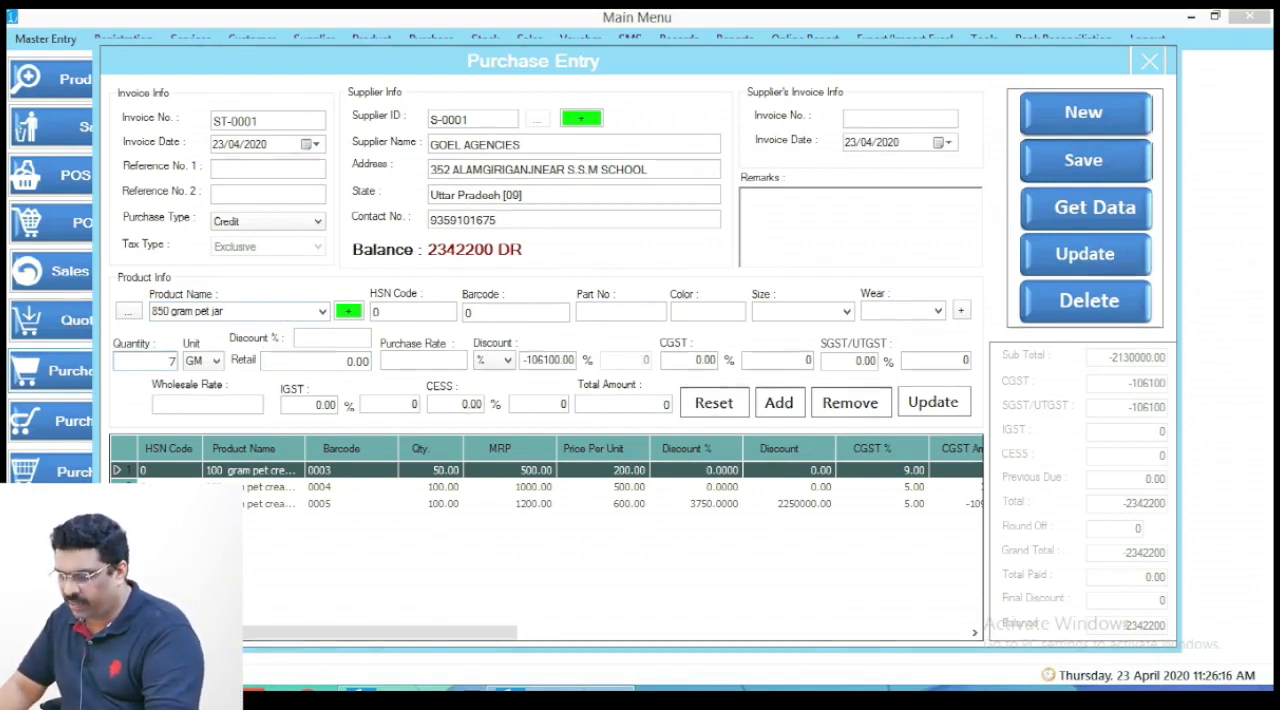
pyautogui.click(305, 362)
pyautogui.write('500')
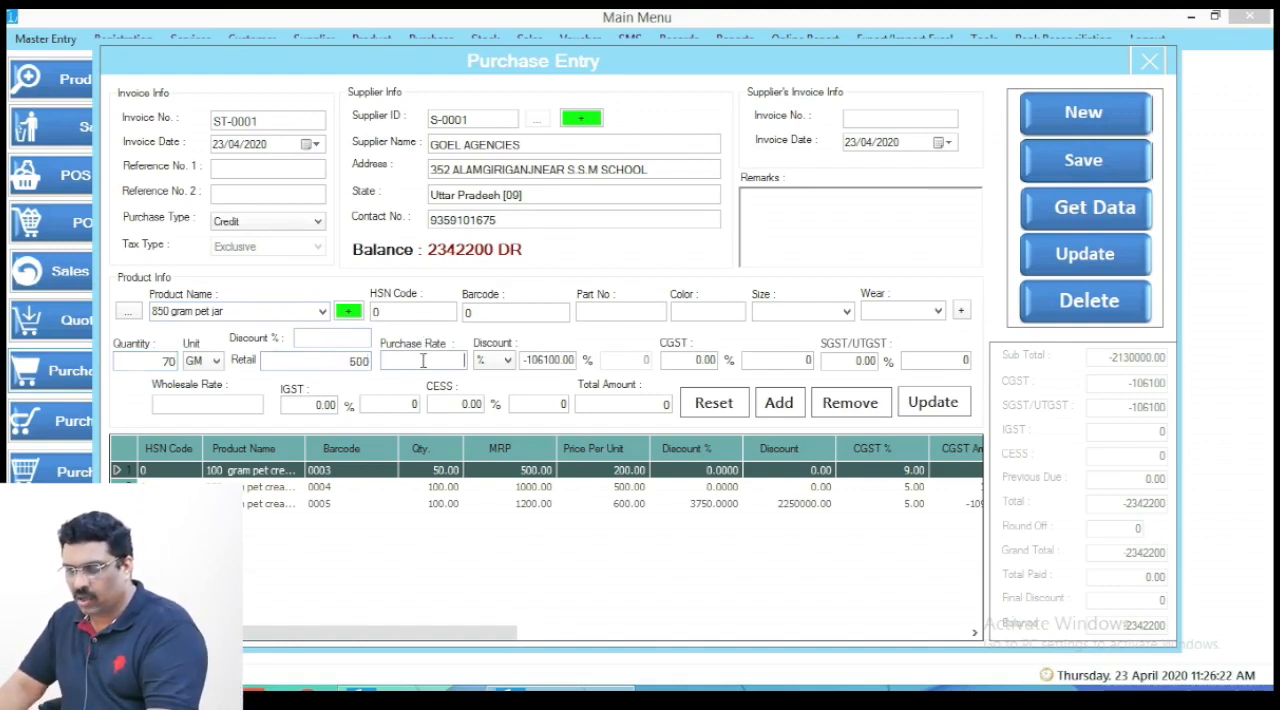
pyautogui.click(424, 361)
pyautogui.write('300')
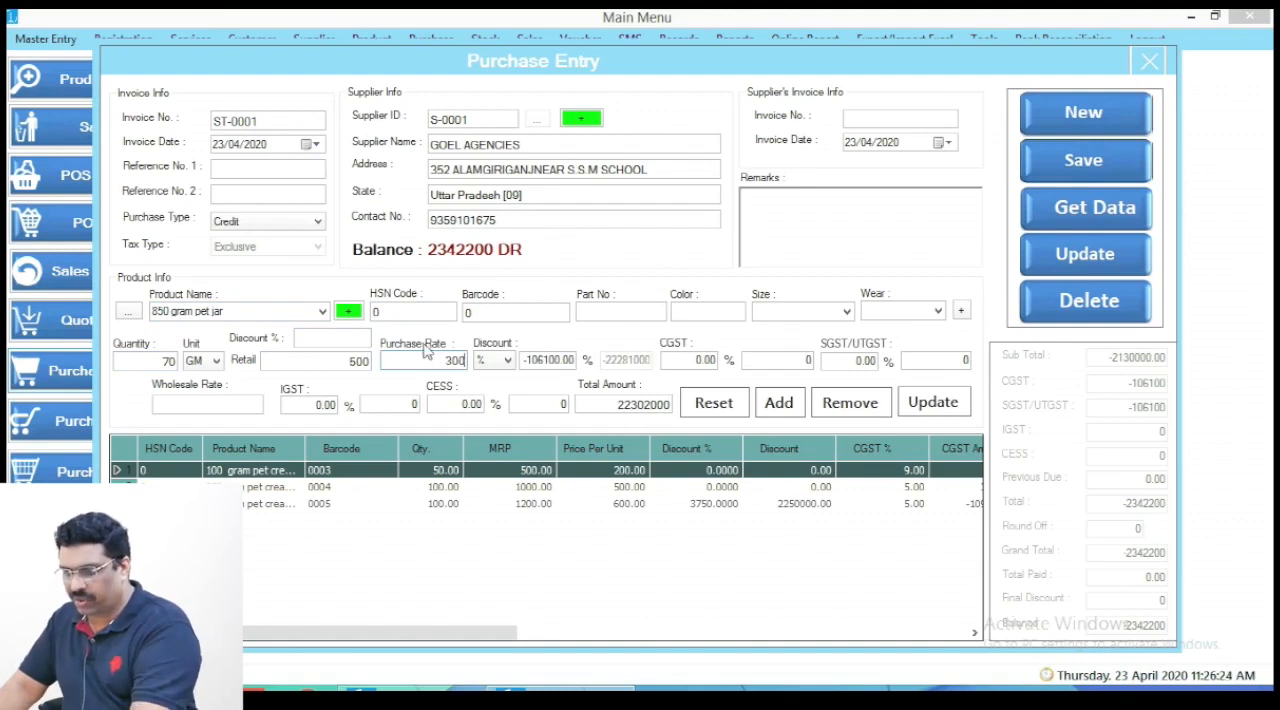
pyautogui.doubleClick(176, 361)
pyautogui.click(236, 313)
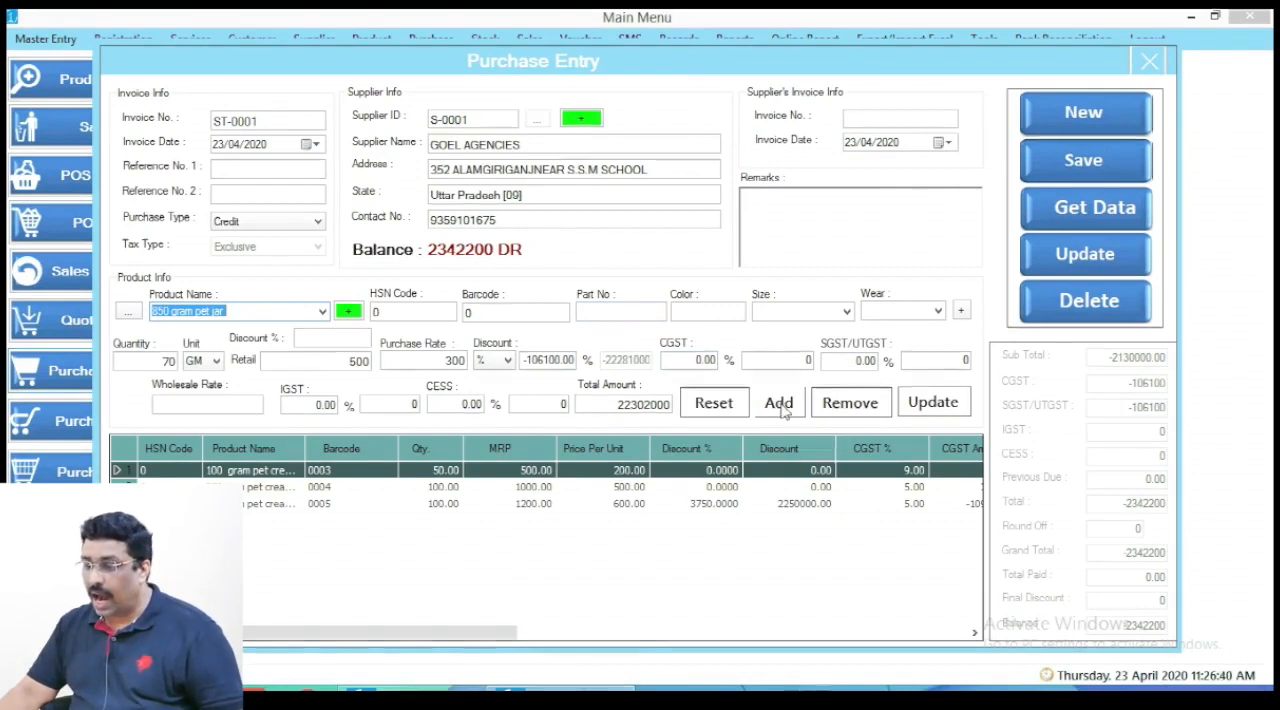
# - Add the 850 gram pet jar to the purchase's item list and save the updated purchase entry
pyautogui.click(778, 408)
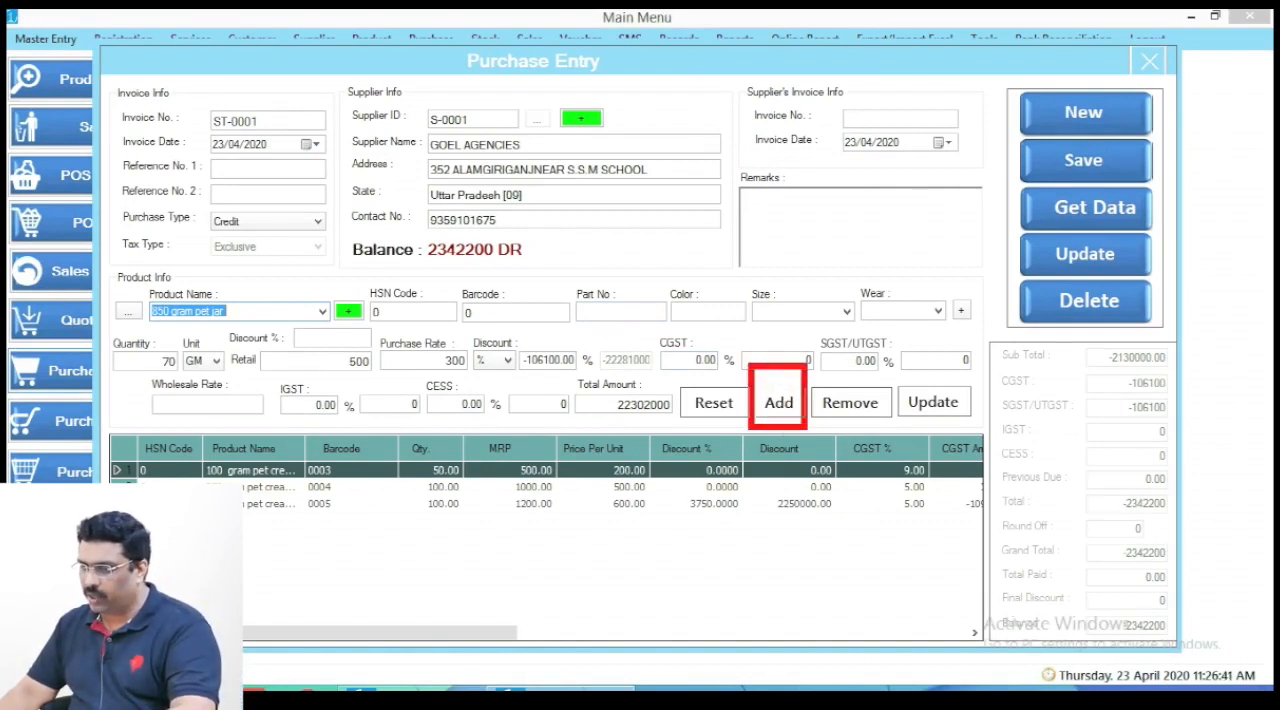
pyautogui.click(781, 405)
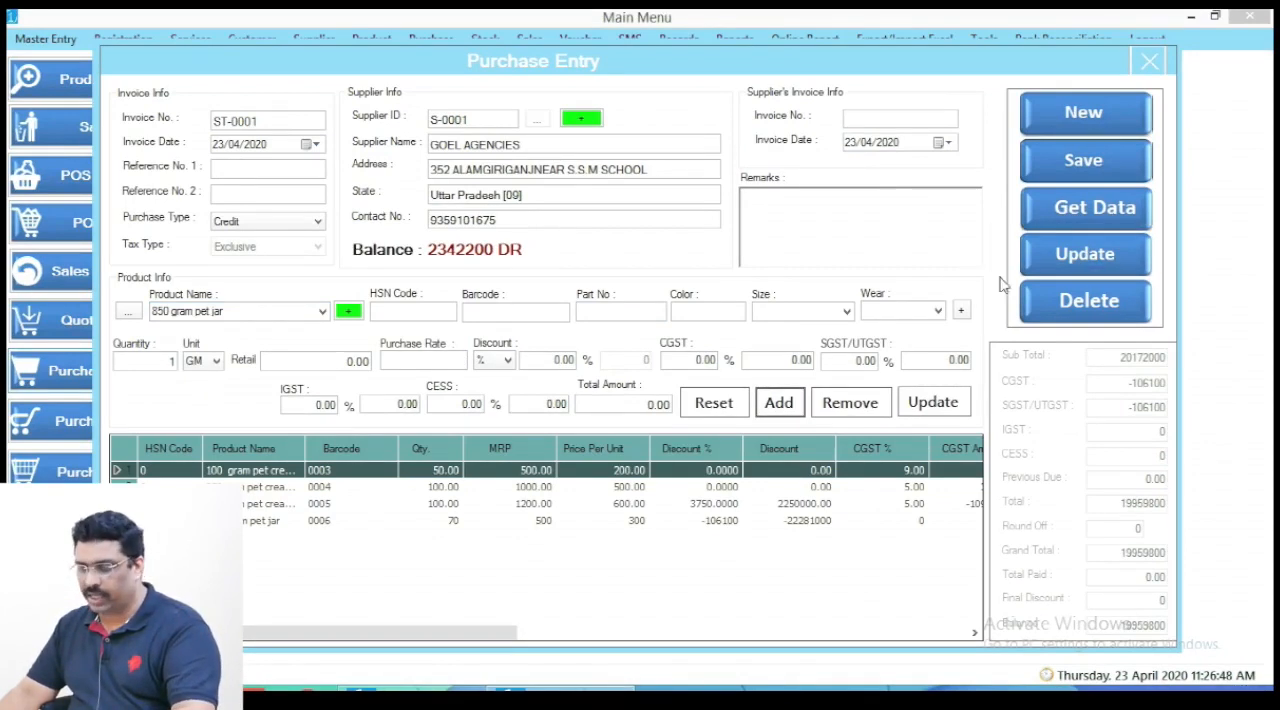
pyautogui.click(1062, 260)
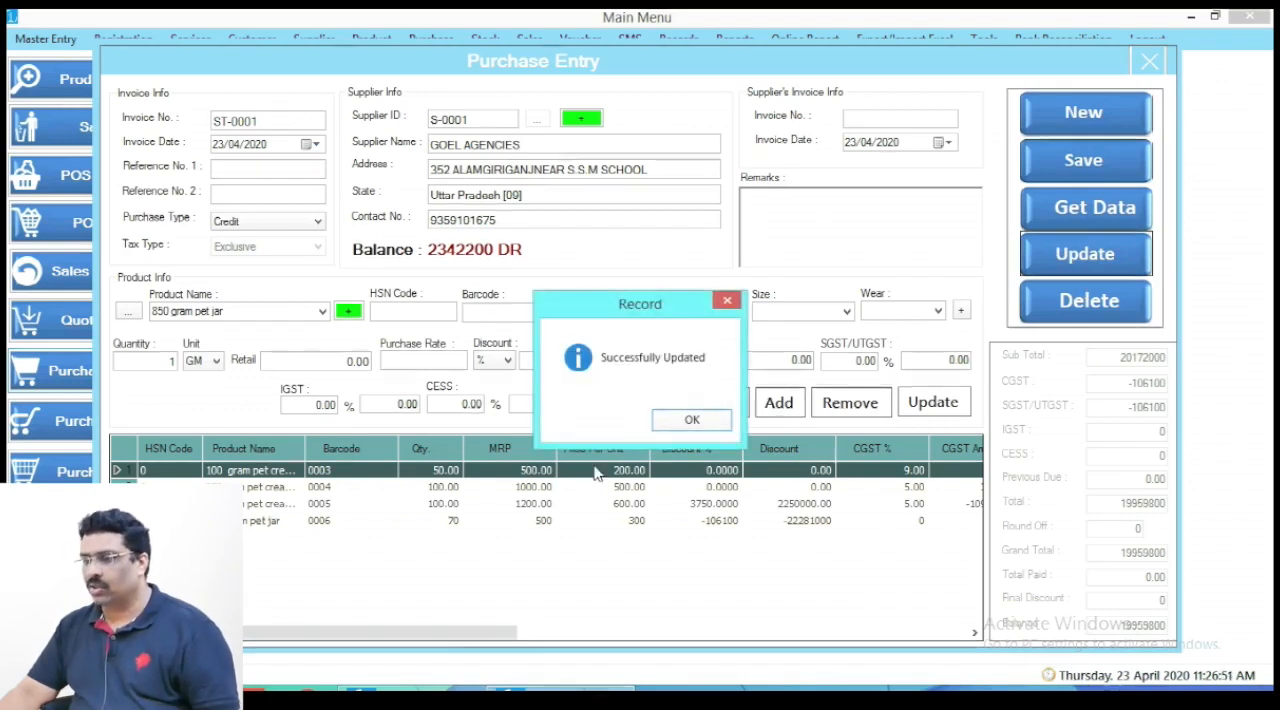
pyautogui.click(692, 419)
pyautogui.click(1150, 62)
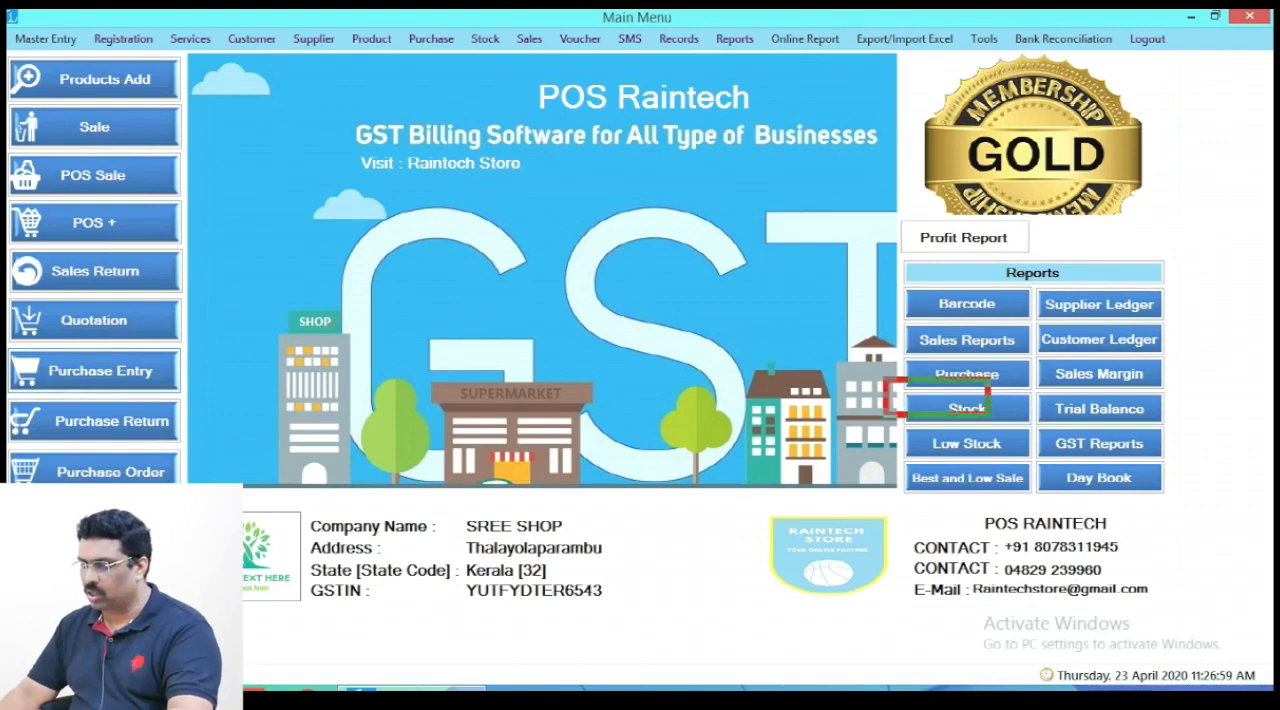
# - View the Stock In report, examine the 850 gram pet jar's quantity, and close the report and its dialog
pyautogui.click(997, 408)
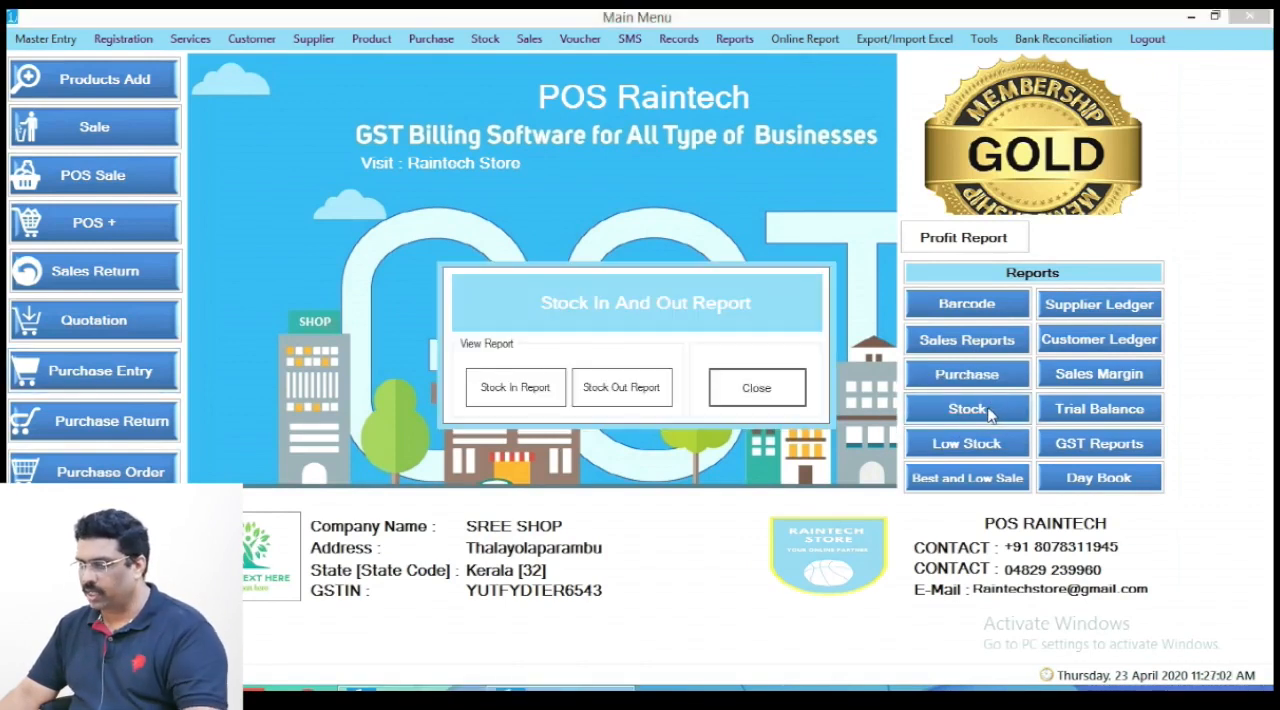
pyautogui.click(511, 386)
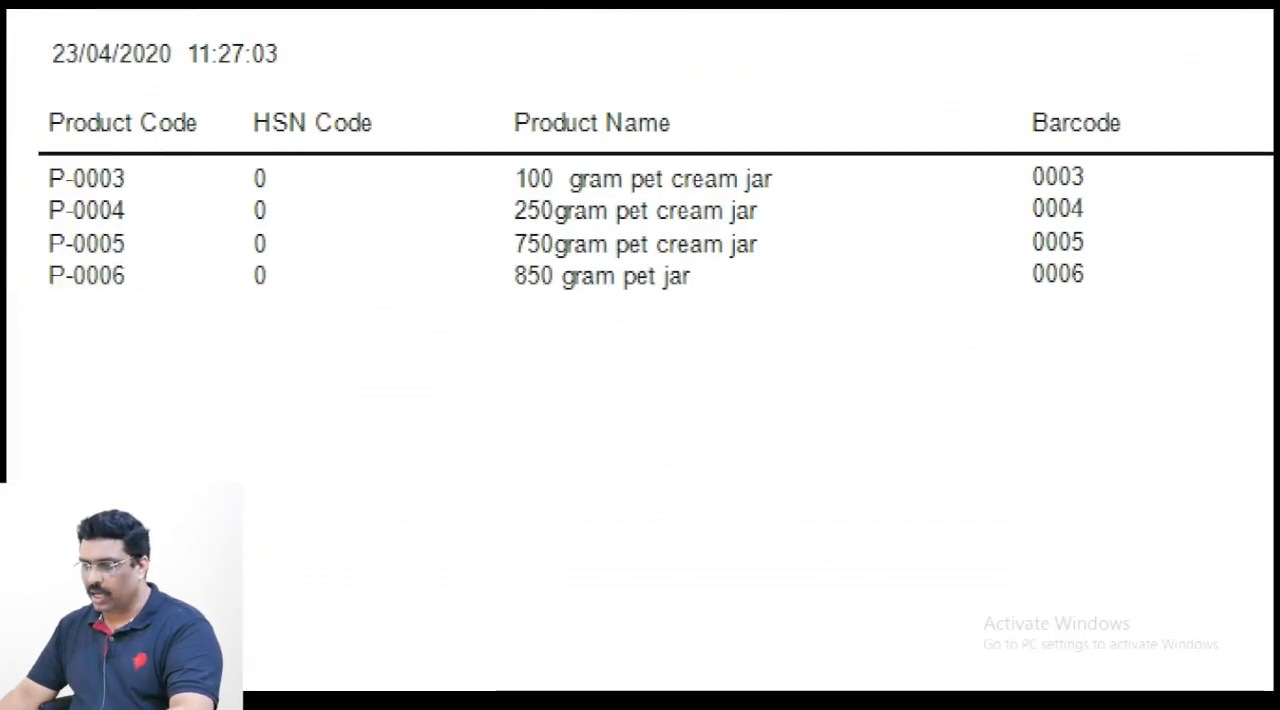
pyautogui.click(964, 272)
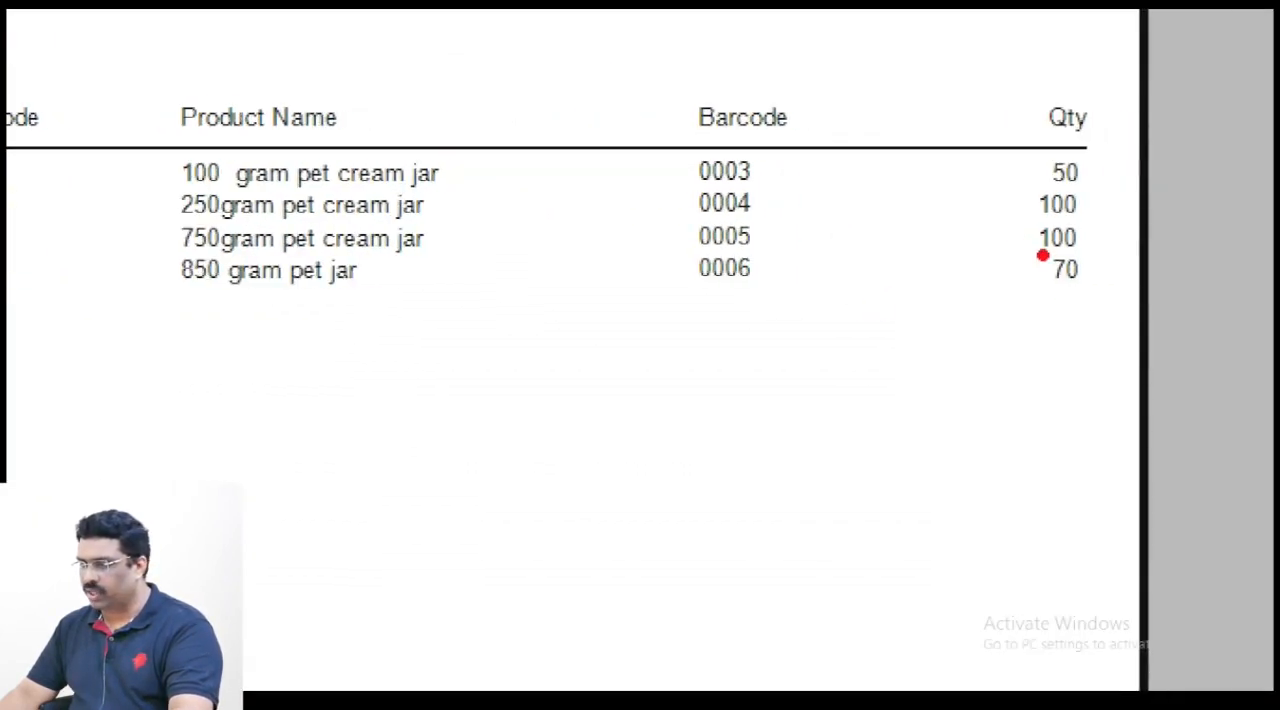
pyautogui.moveTo(1041, 238)
pyautogui.mouseDown()
pyautogui.moveTo(1075, 285)
pyautogui.moveTo(1120, 295)
pyautogui.mouseUp()
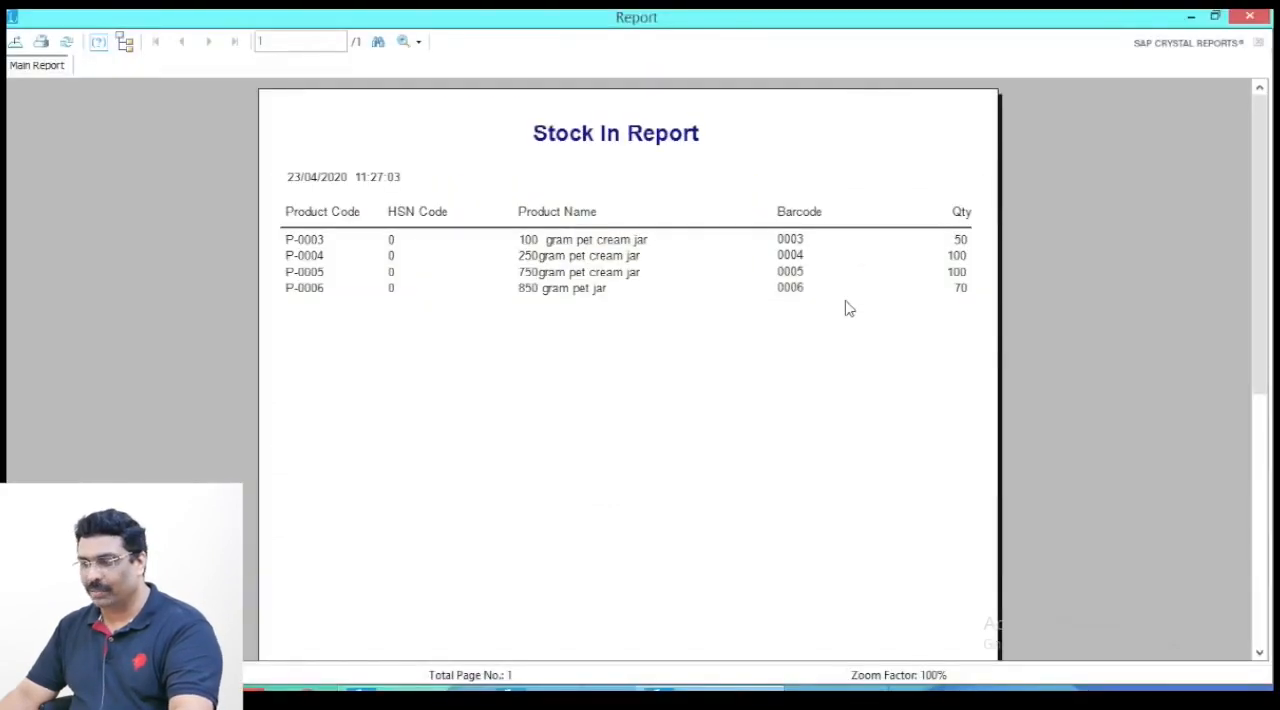
pyautogui.click(1249, 16)
pyautogui.click(745, 392)
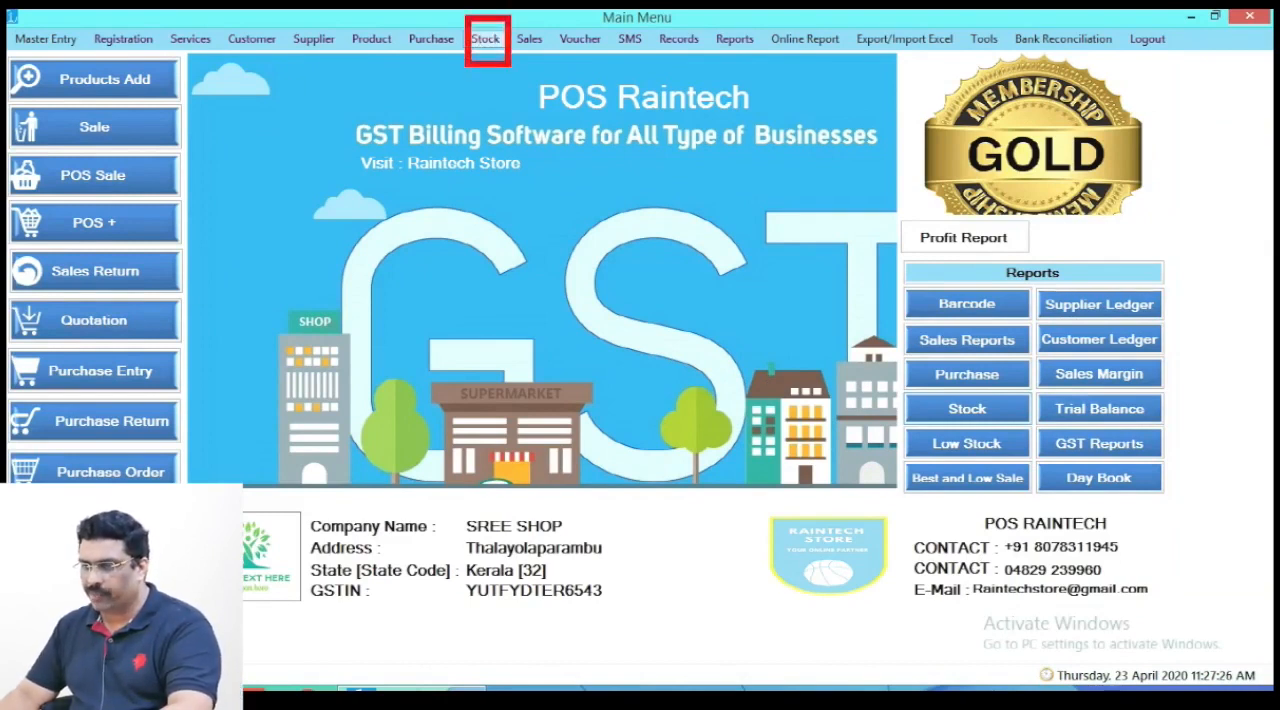
# - Load all records in the Stock In list and examine the grand purchase total and the 850 gram jar's available quantity
pyautogui.click(489, 40)
pyautogui.click(516, 60)
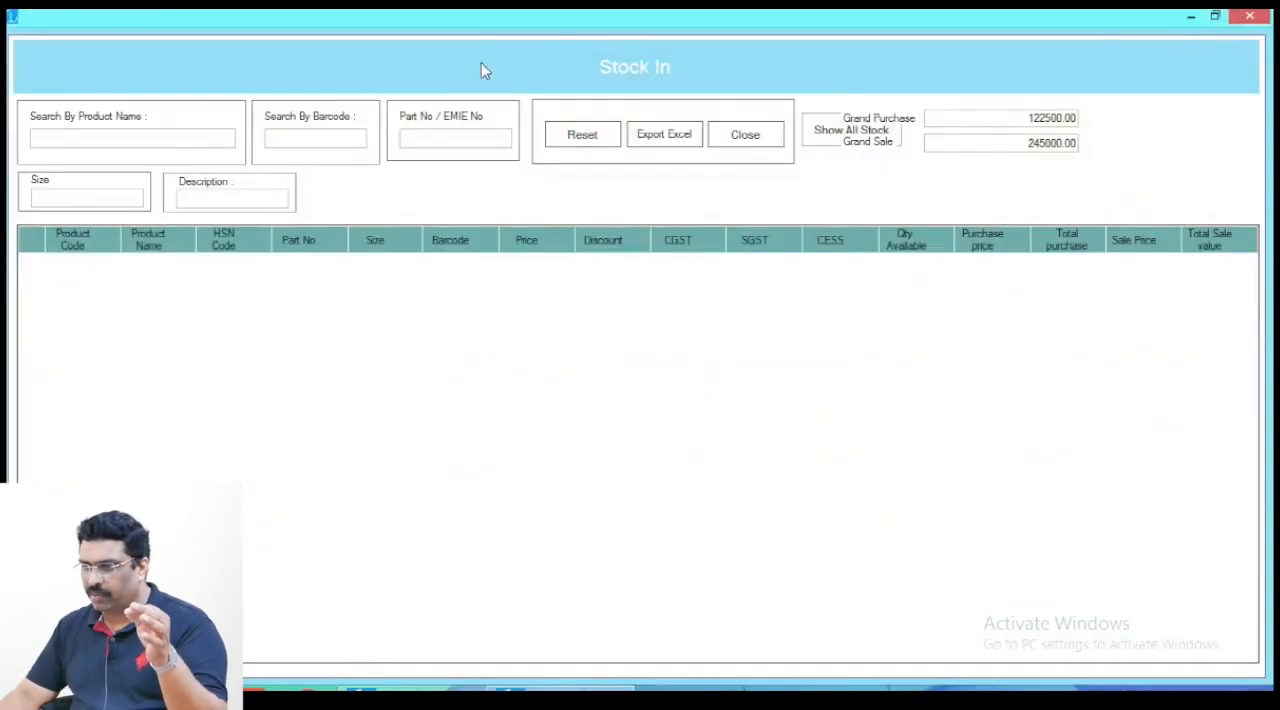
pyautogui.click(829, 130)
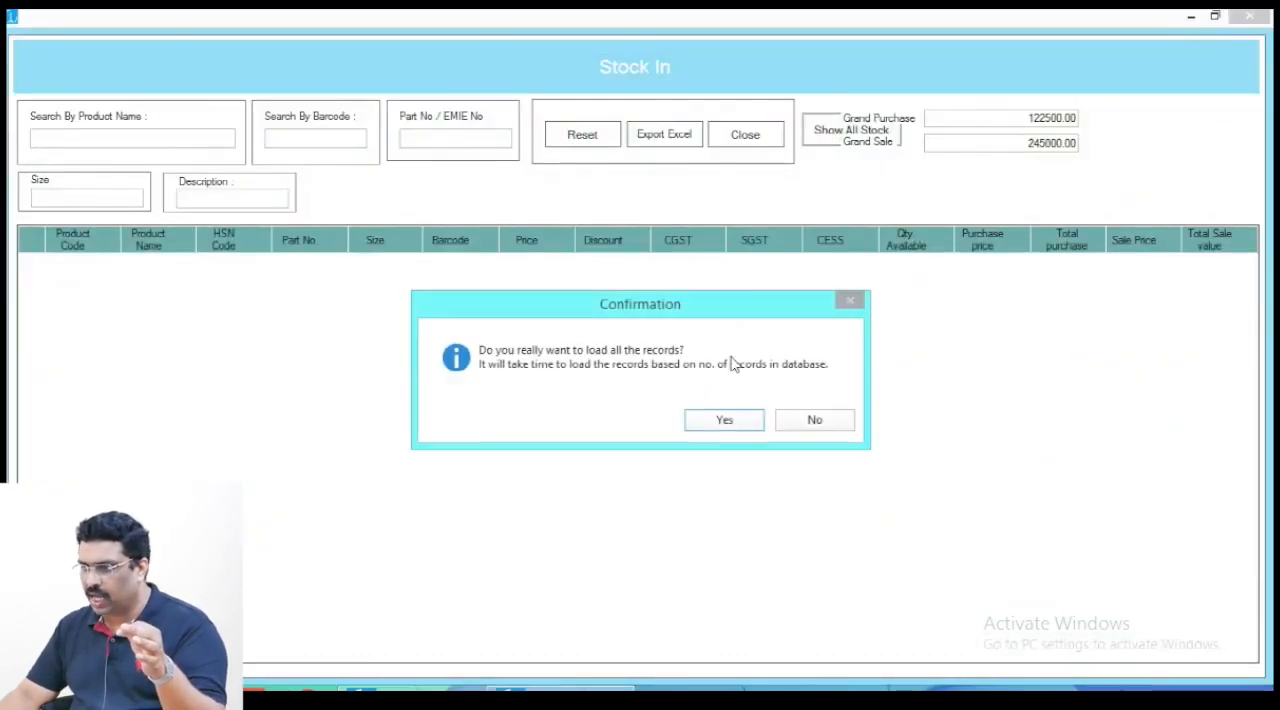
pyautogui.click(740, 424)
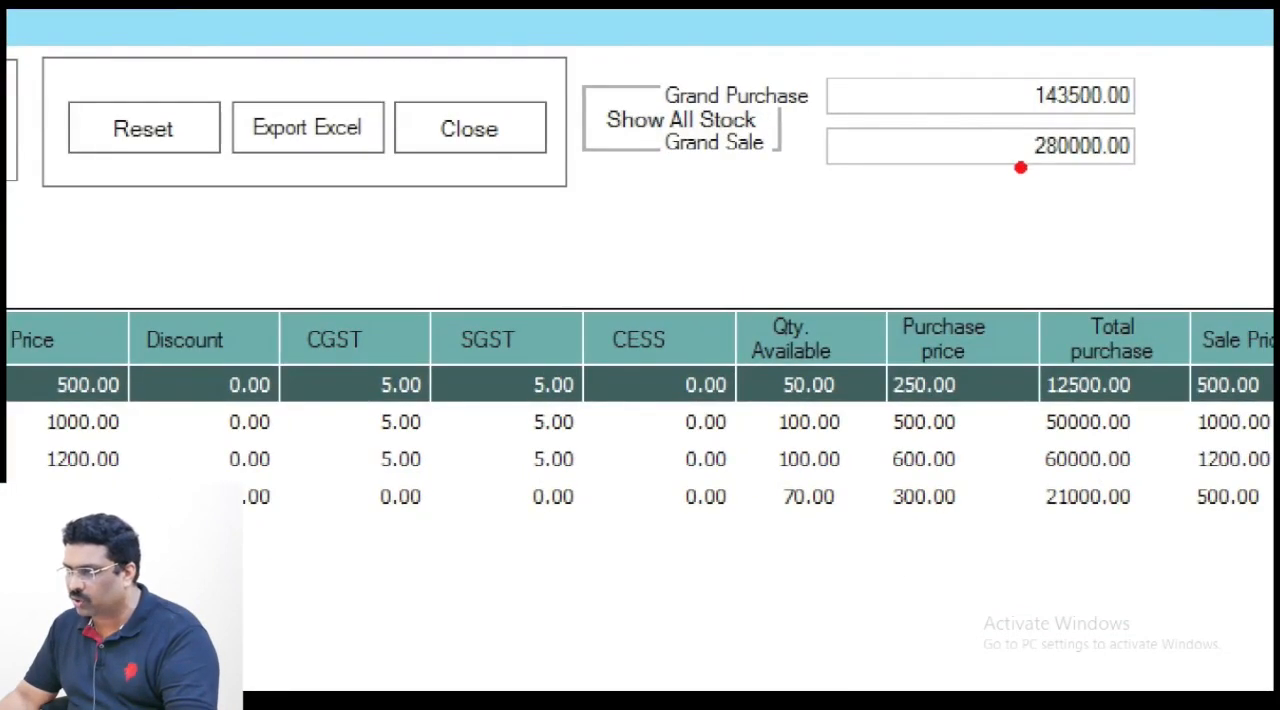
pyautogui.moveTo(996, 38)
pyautogui.mouseDown()
pyautogui.moveTo(1106, 127)
pyautogui.moveTo(1190, 123)
pyautogui.mouseUp()
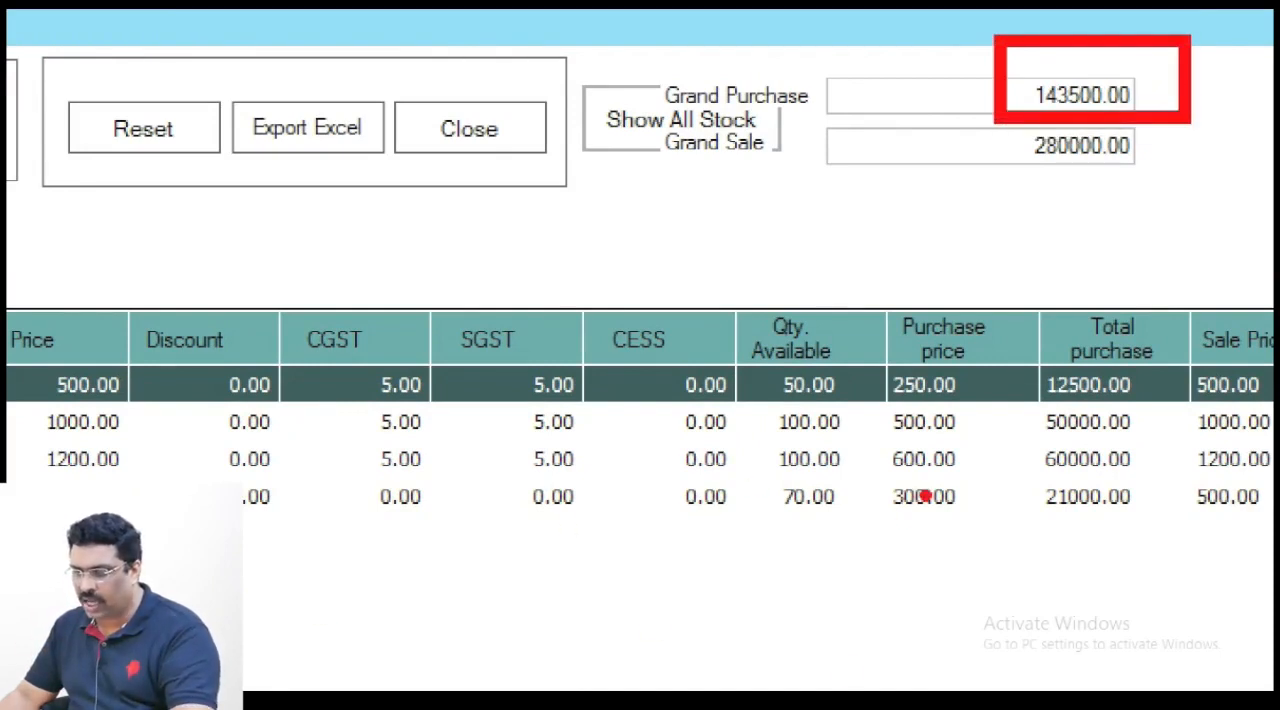
pyautogui.moveTo(766, 474); pyautogui.dragTo(881, 534)
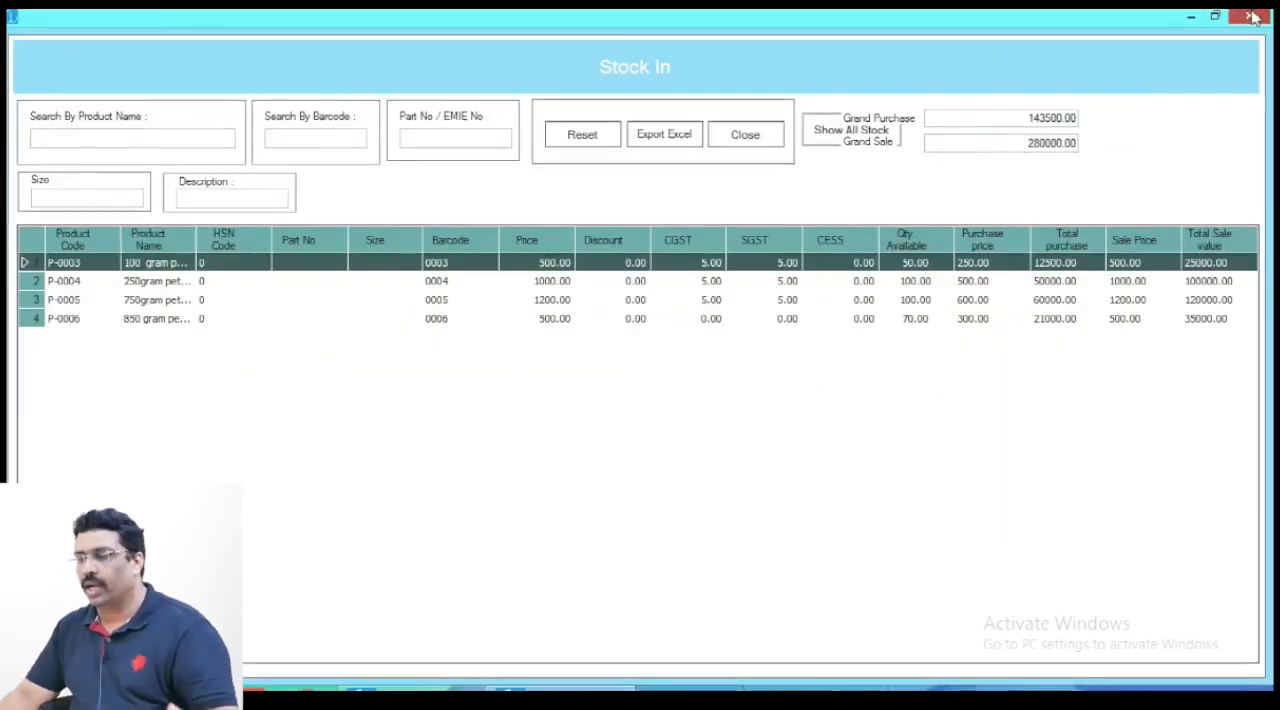
pyautogui.click(1253, 17)
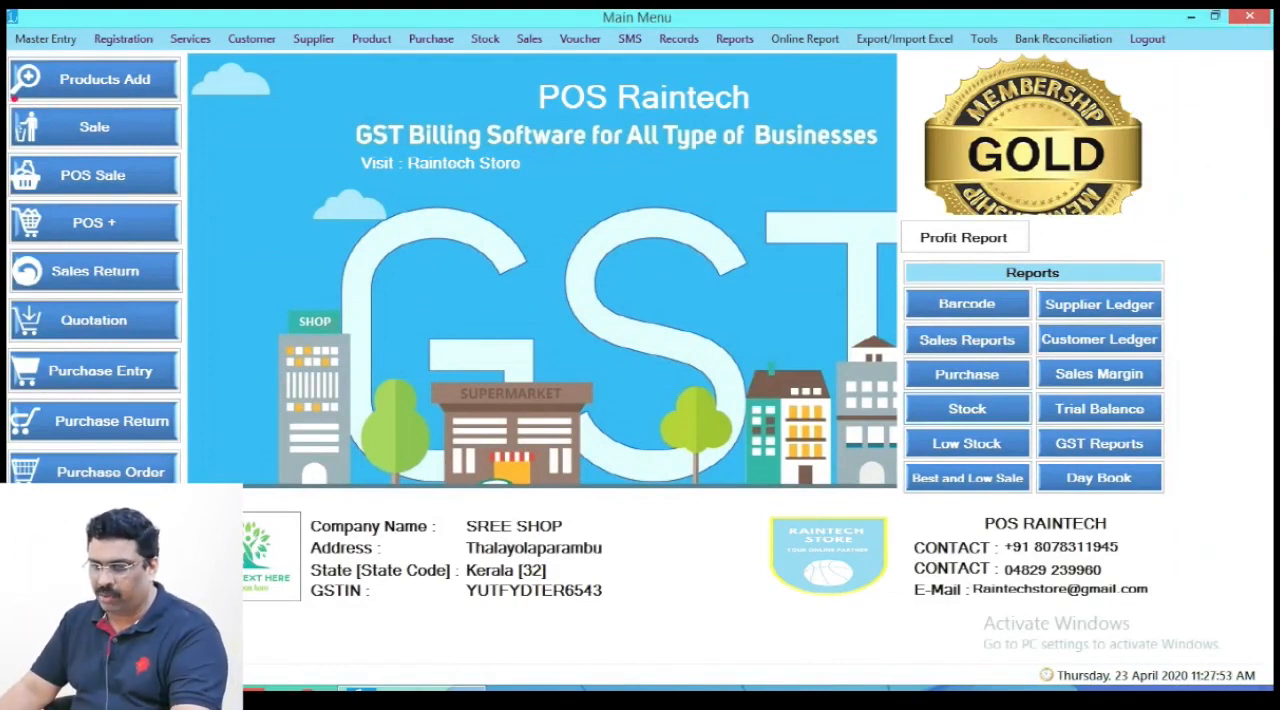
# - Start a new retail sale and add one 850 gram pet jar to the cart
pyautogui.click(81, 127)
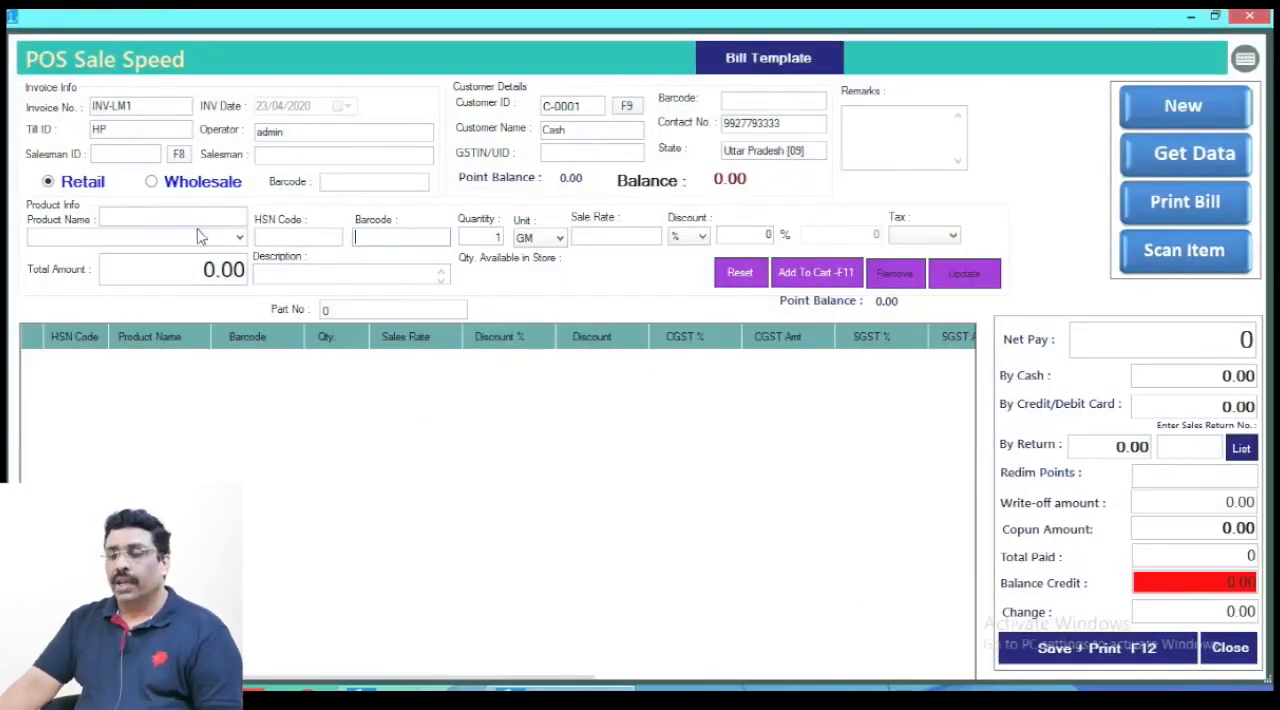
pyautogui.click(239, 240)
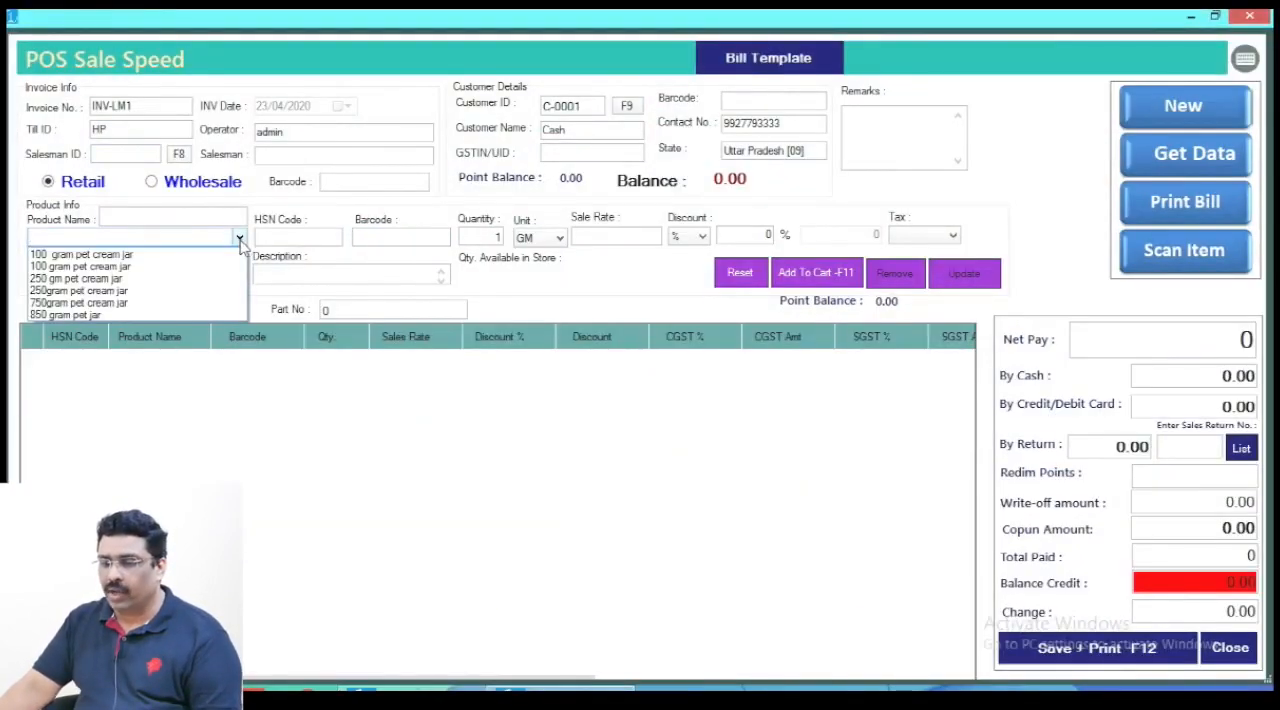
pyautogui.click(142, 315)
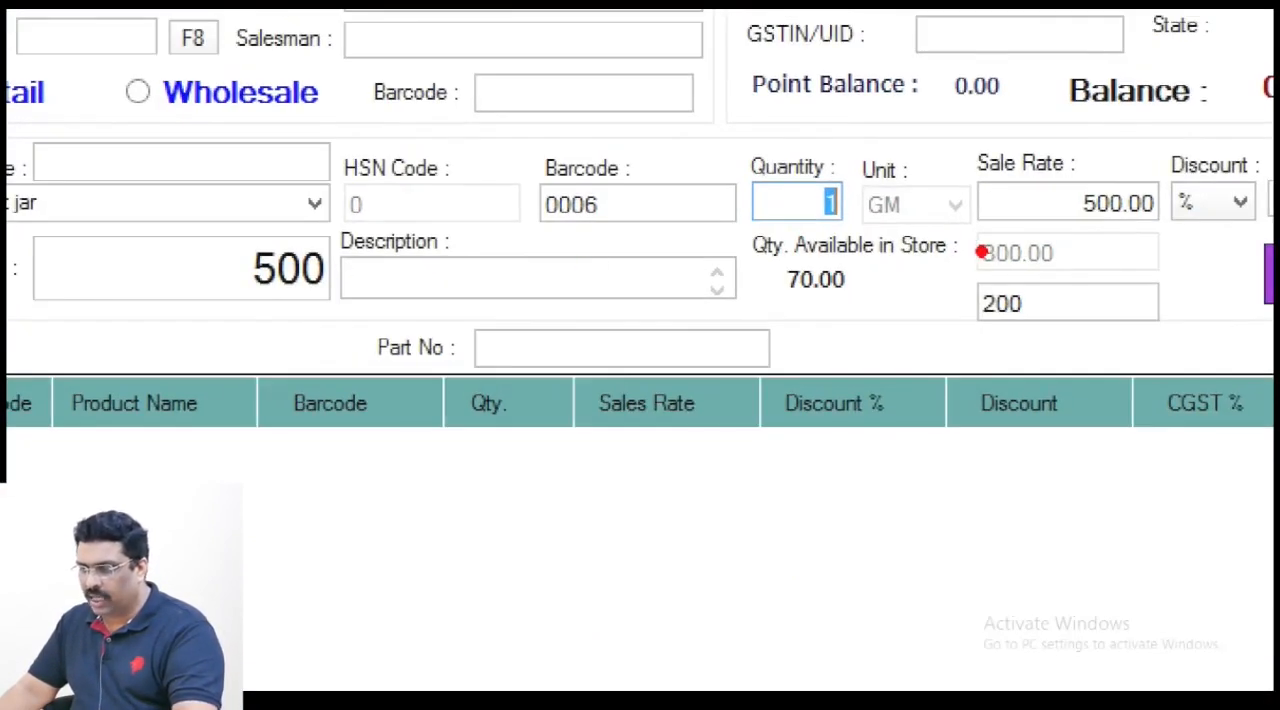
pyautogui.moveTo(743, 226); pyautogui.dragTo(907, 330)
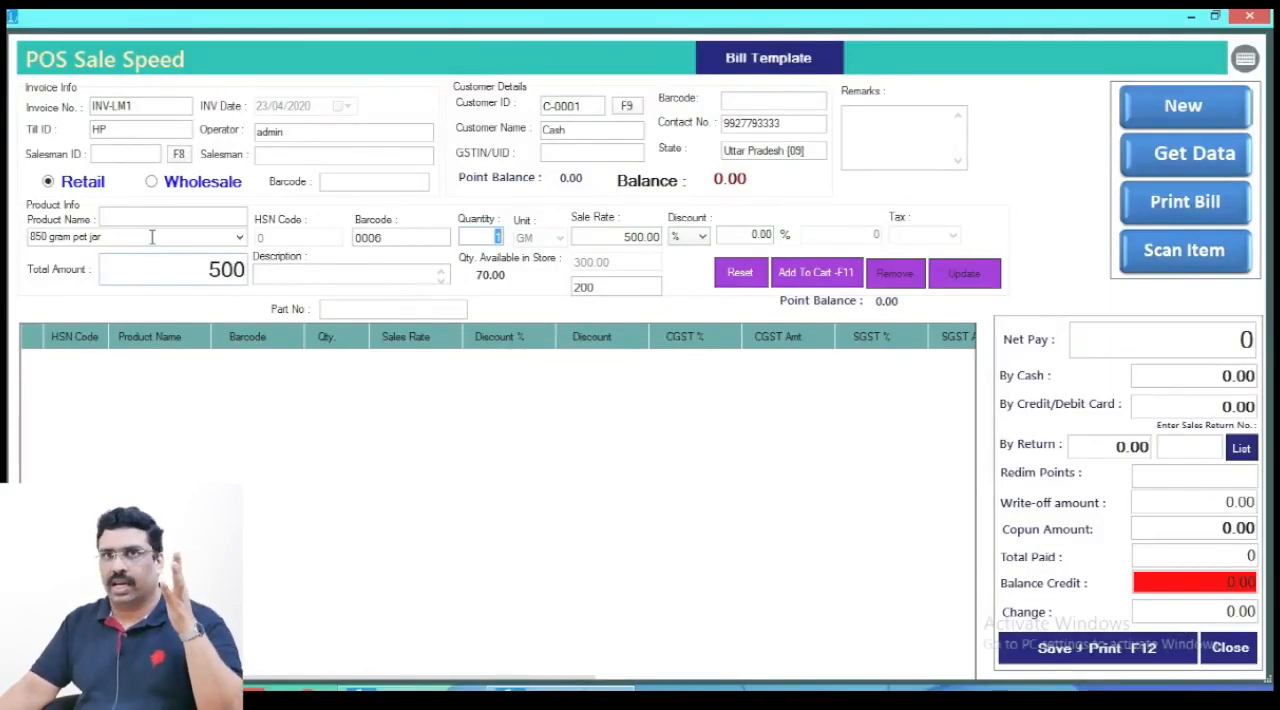
pyautogui.click(833, 277)
# - Enter a cash payment of 500, then save the sale and print its tax sales invoice
pyautogui.click(1212, 376)
pyautogui.write('500')
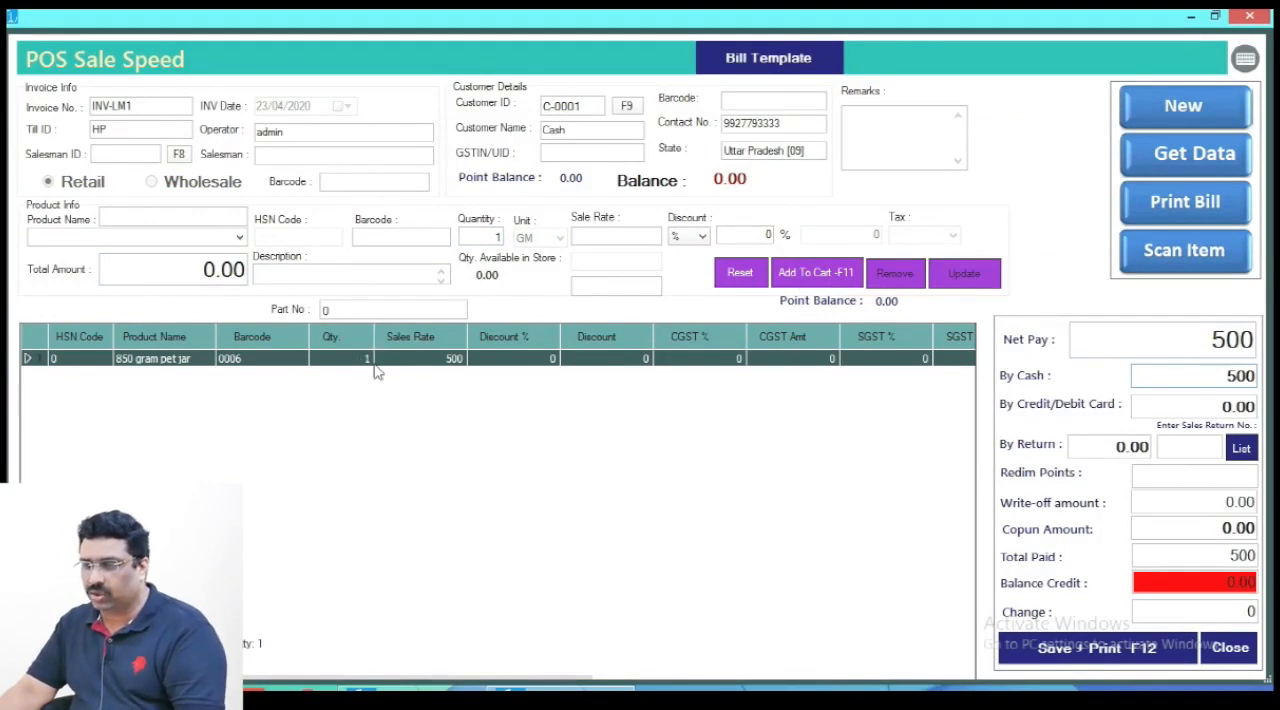
pyautogui.click(1143, 650)
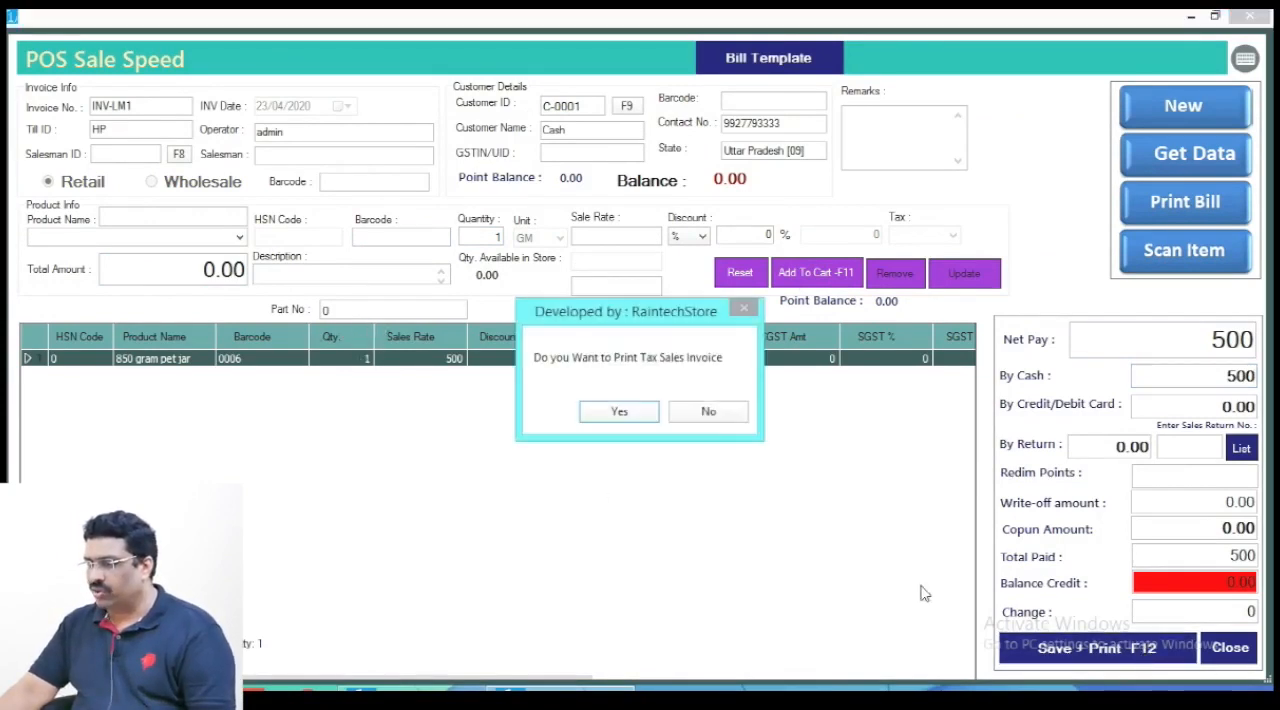
pyautogui.click(602, 420)
pyautogui.click(1249, 16)
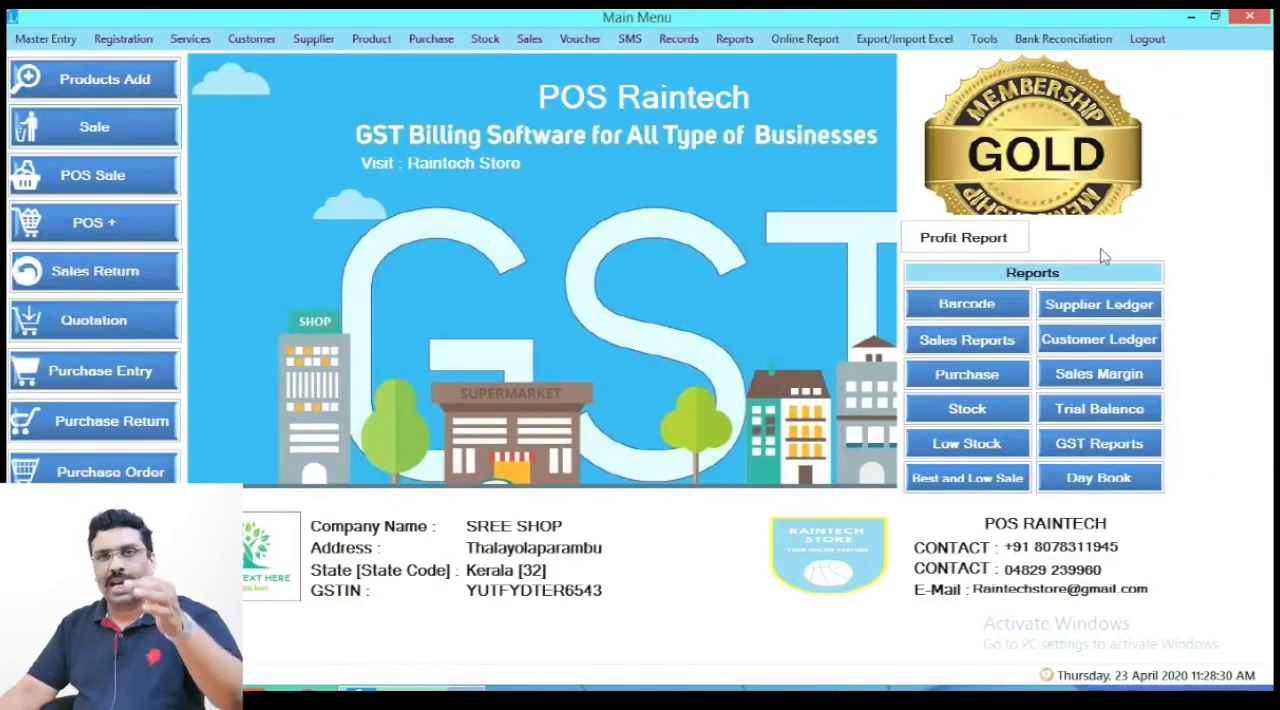
# - Reopen the Stock In report to check the 850 gram pet jar's quantity after the sale, and close it
pyautogui.click(997, 405)
pyautogui.click(530, 382)
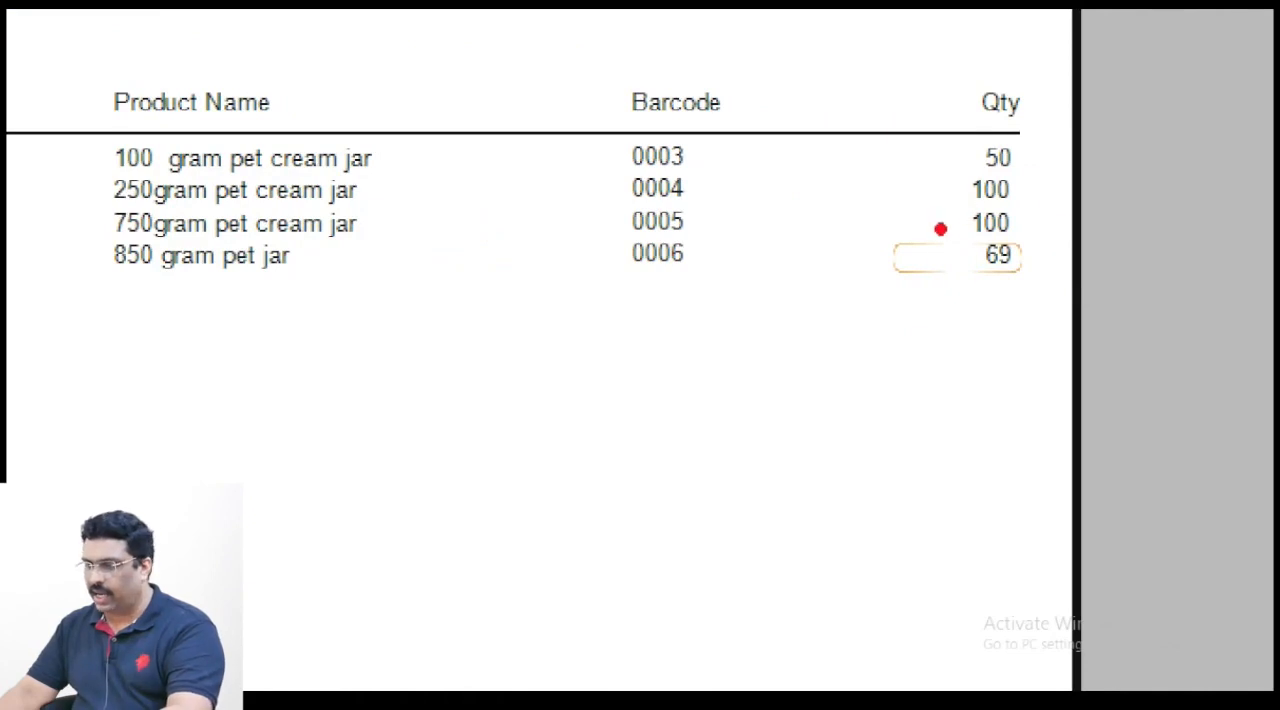
pyautogui.moveTo(941, 229); pyautogui.dragTo(1055, 291)
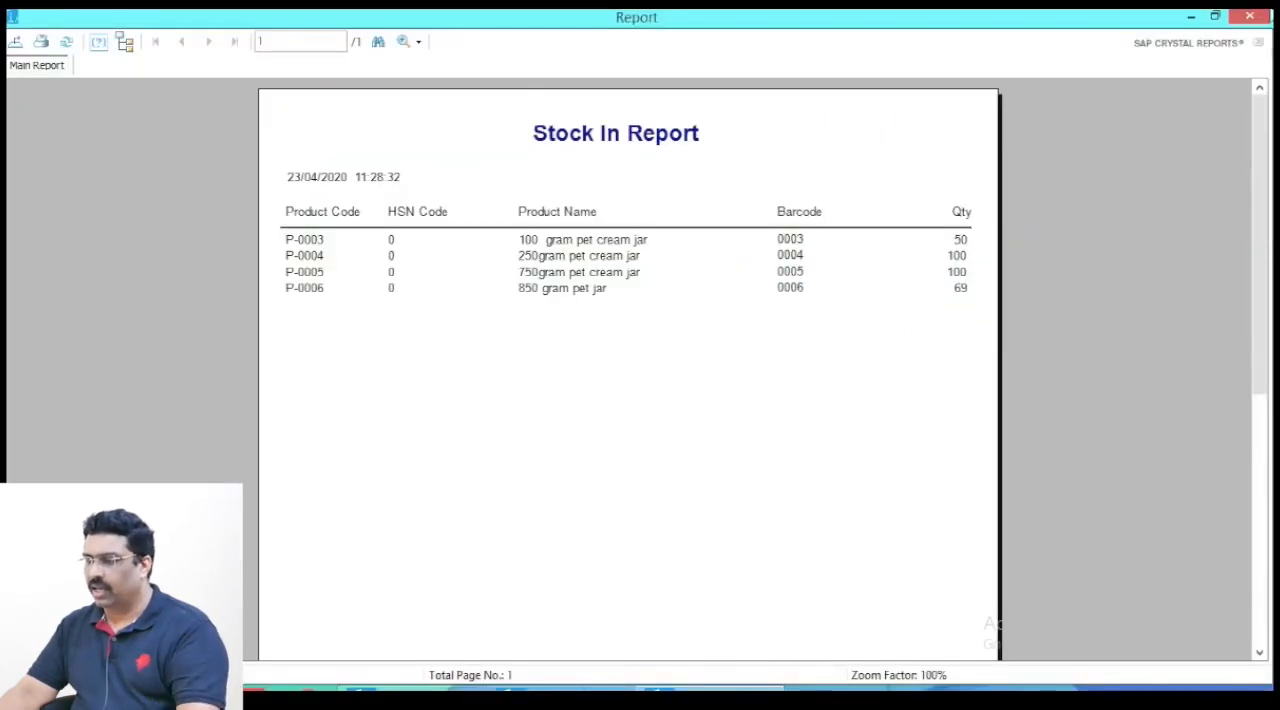
pyautogui.click(1250, 17)
pyautogui.click(795, 387)
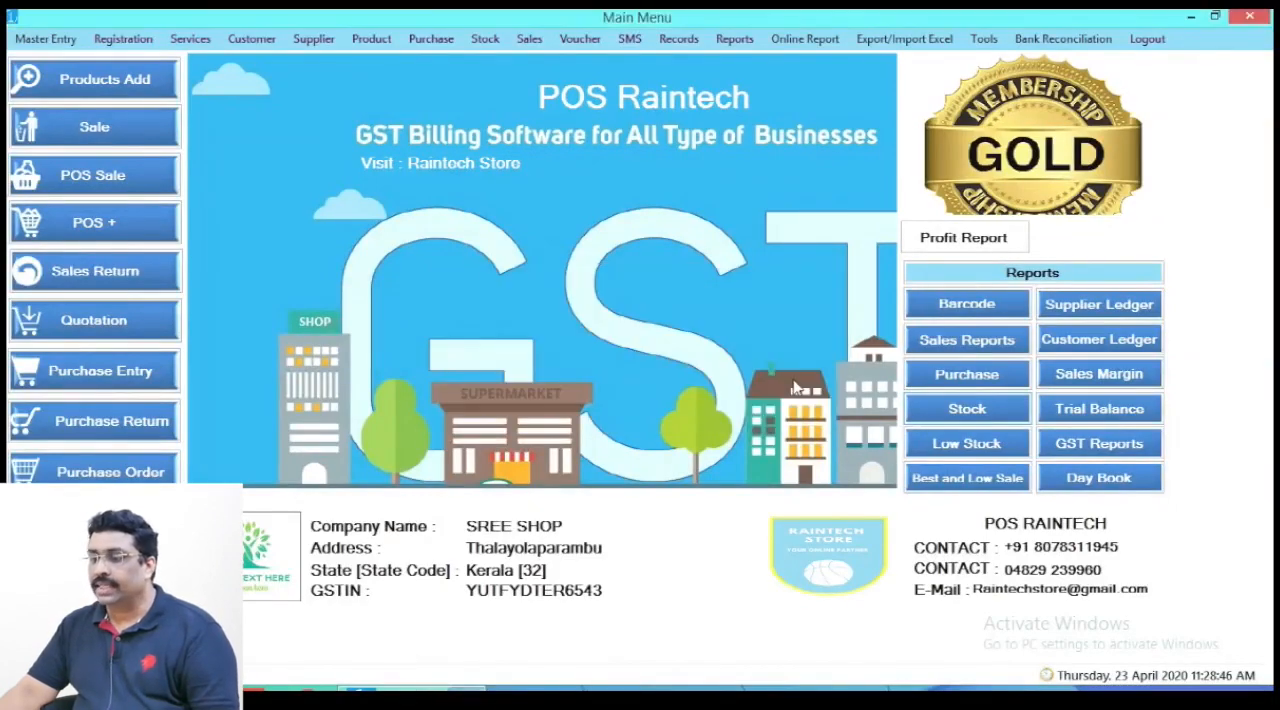